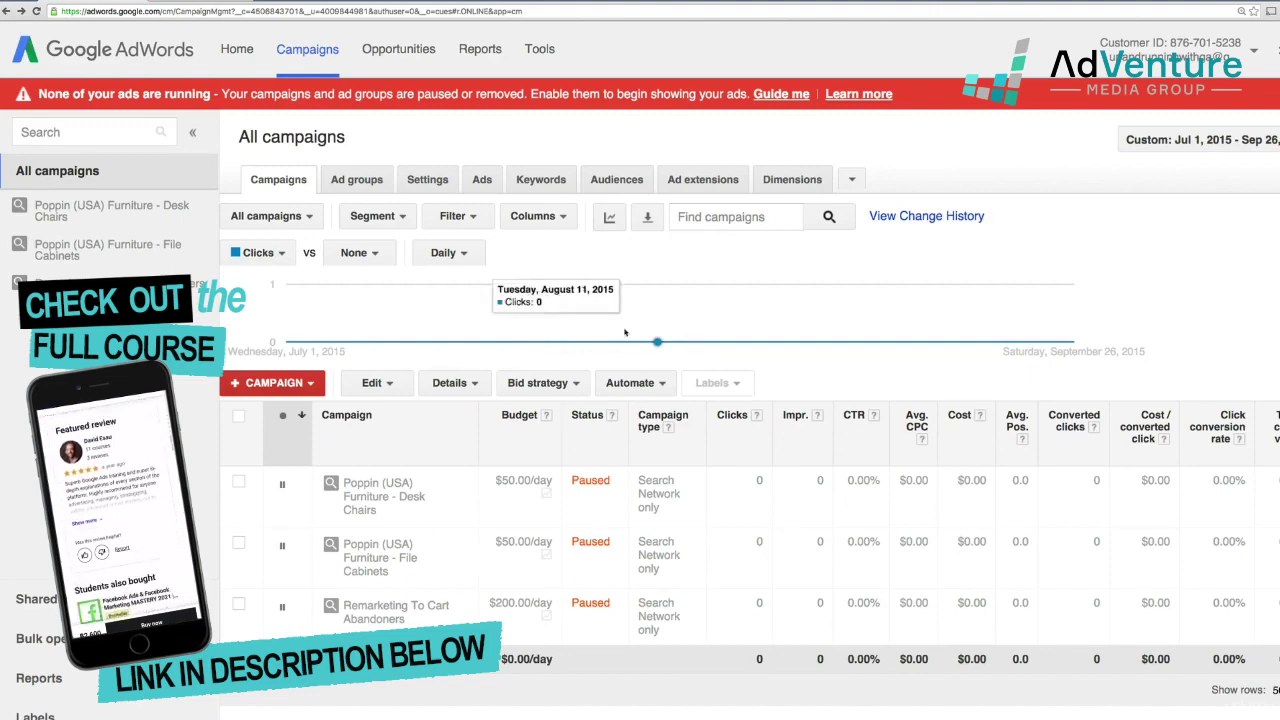
- Start a new Search Network only campaign of the Call-only type
left_click(303, 388)
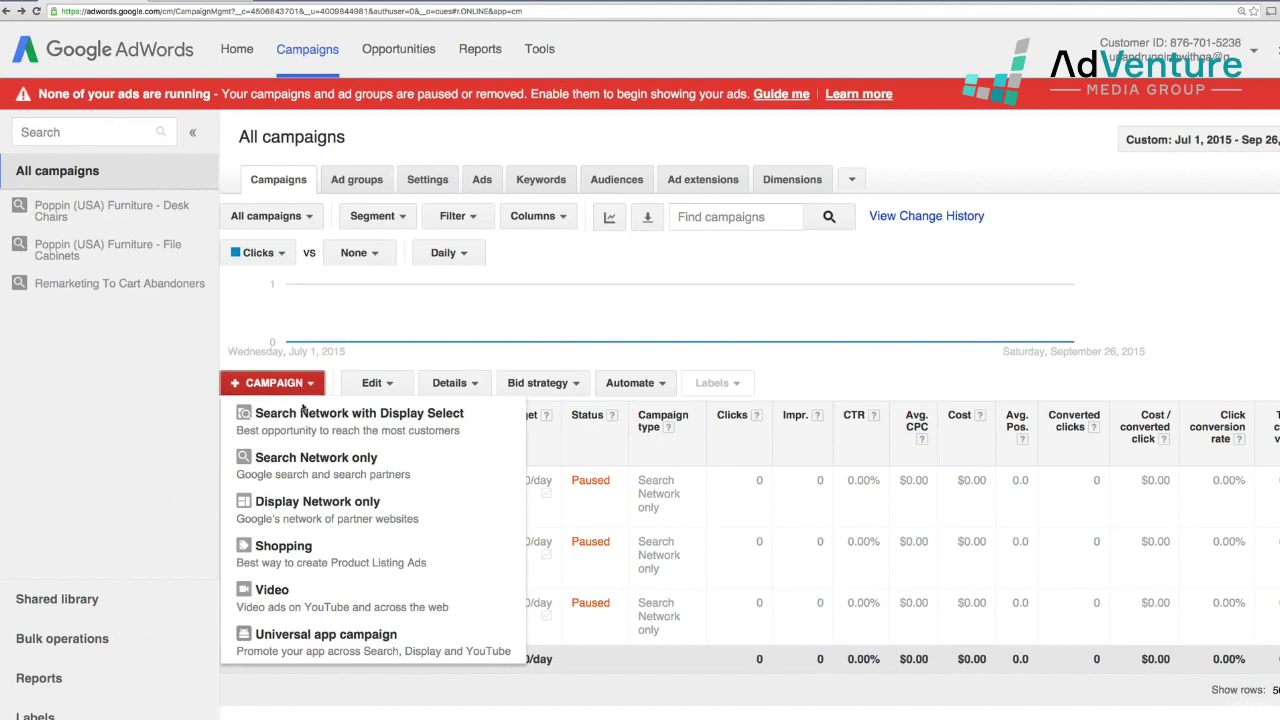
left_click(323, 459)
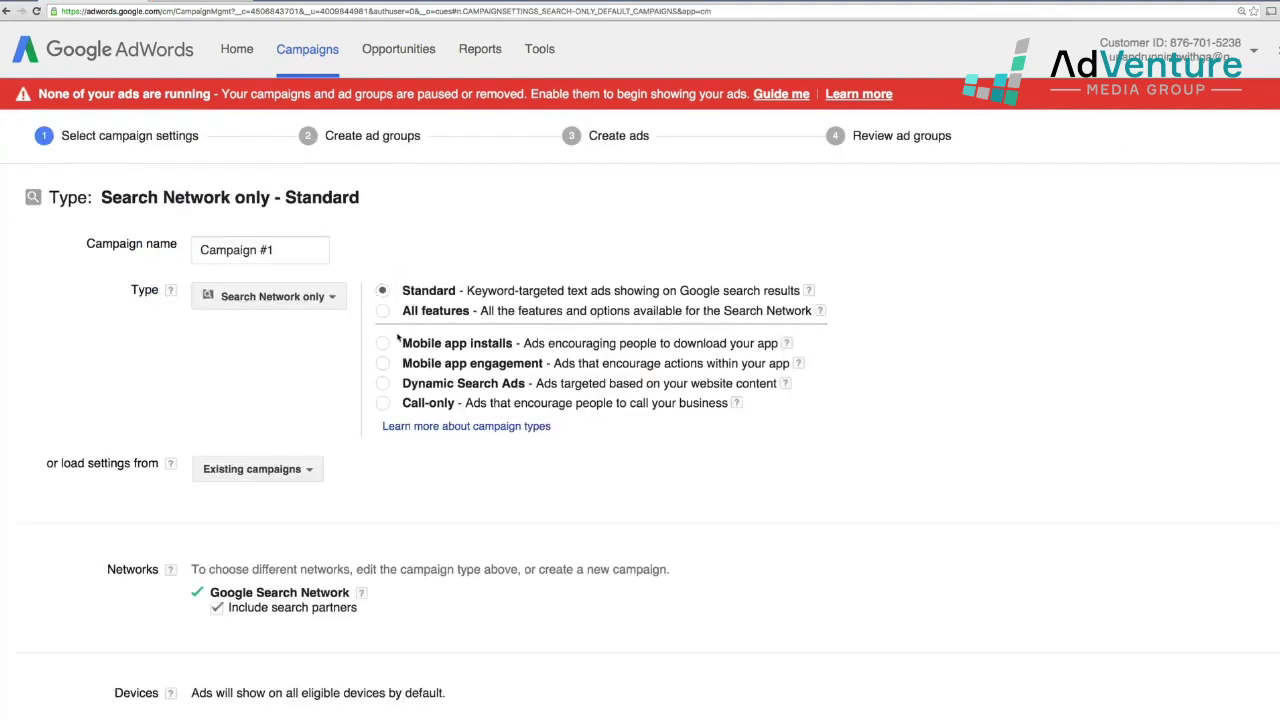
left_click(383, 403)
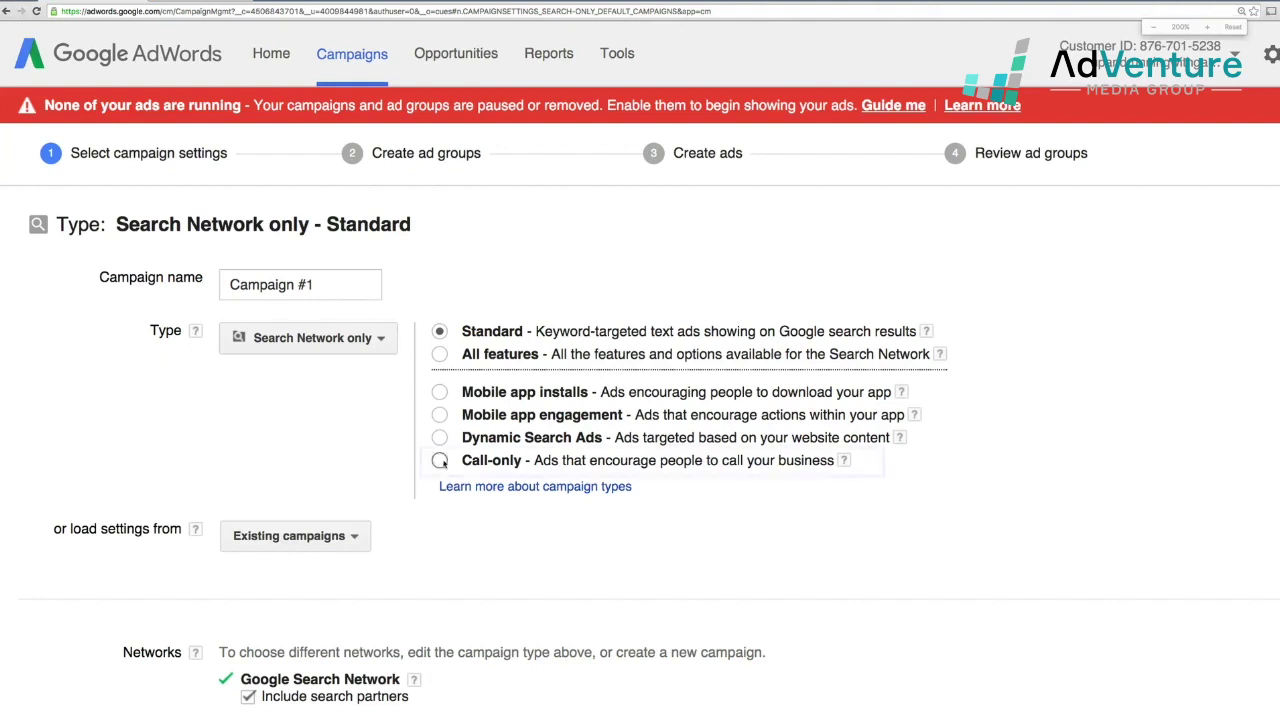
left_click(440, 461)
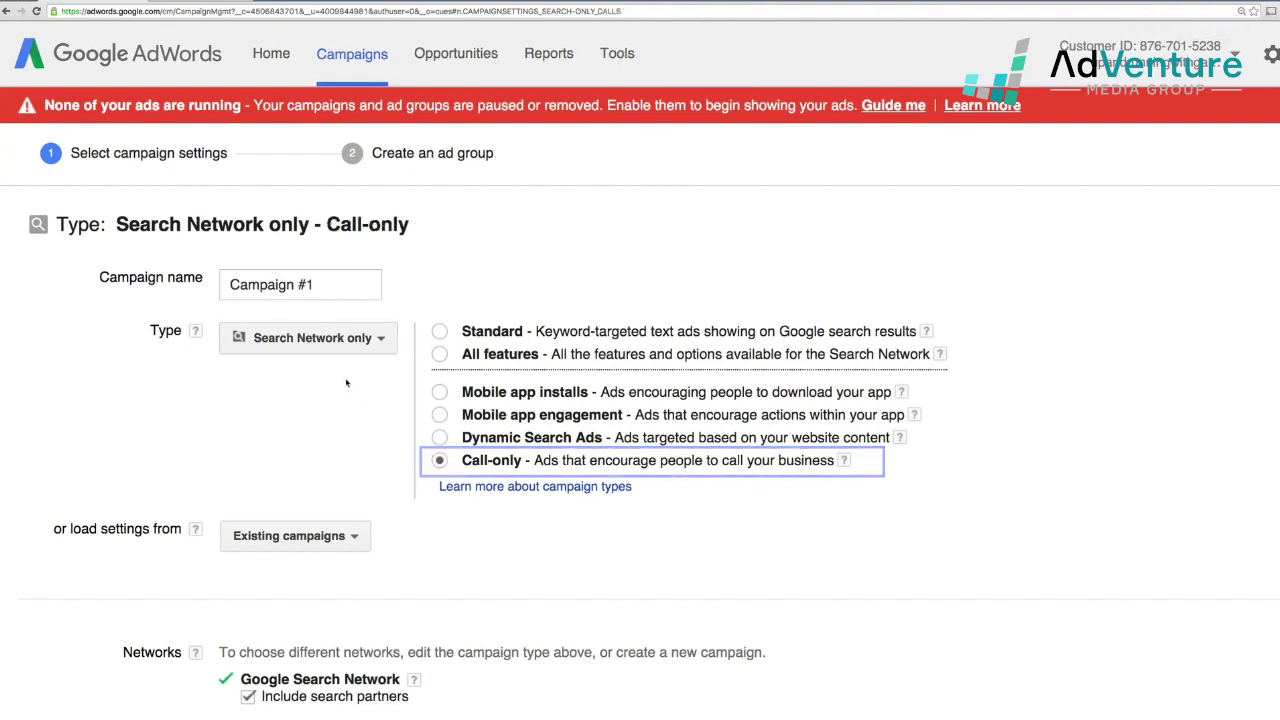
- Name the campaign 'Office Chairs Call Only'
left_click_drag(323, 287, 218, 289)
type("Popping")
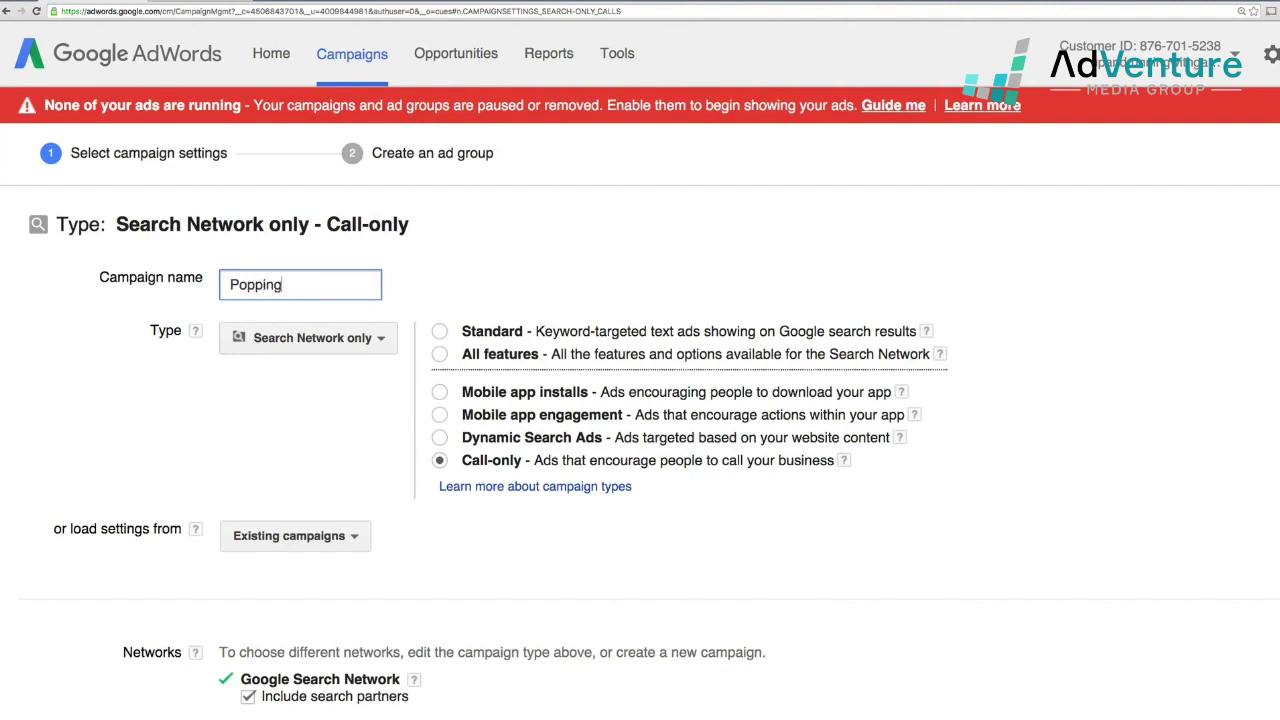
key("BackSpace")
key("ctrl+a")
type("Office C")
key("BackSpace")
type("H")
key("BackSpace")
type("Chairs Call Only")
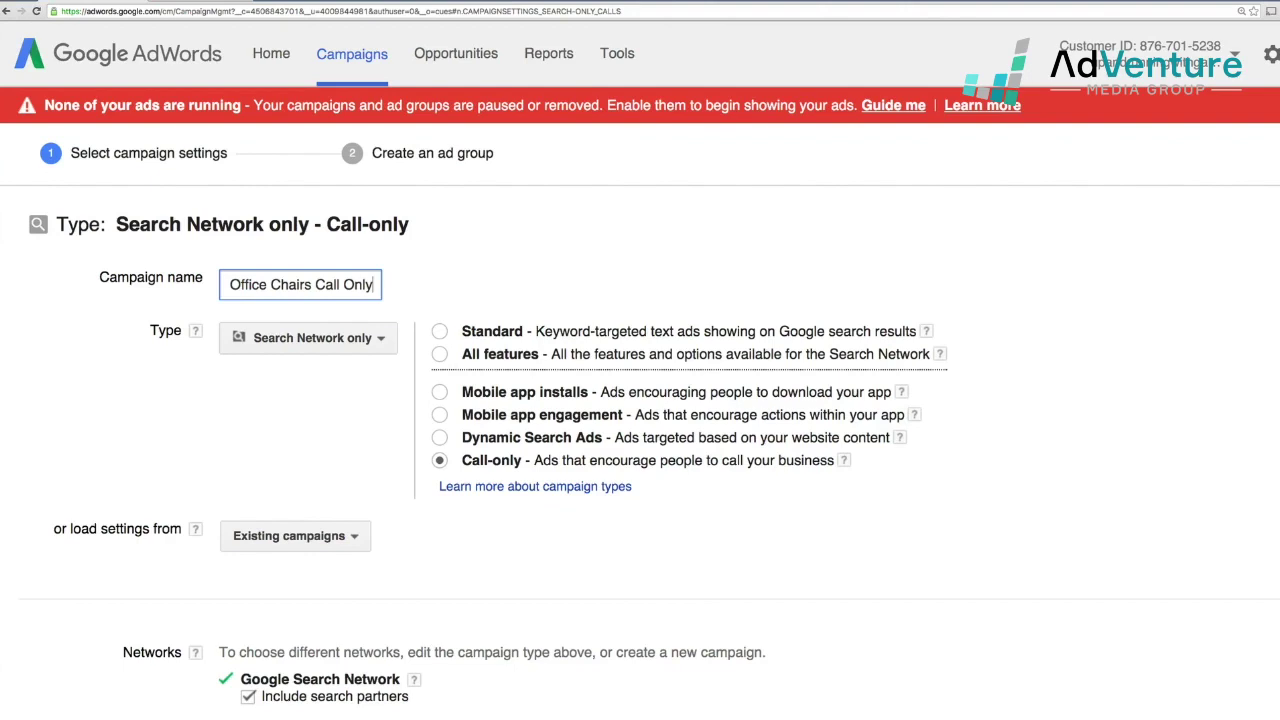
- Change location targeting from United States and Canada to United States only
scroll(258, 353, "down", 5)
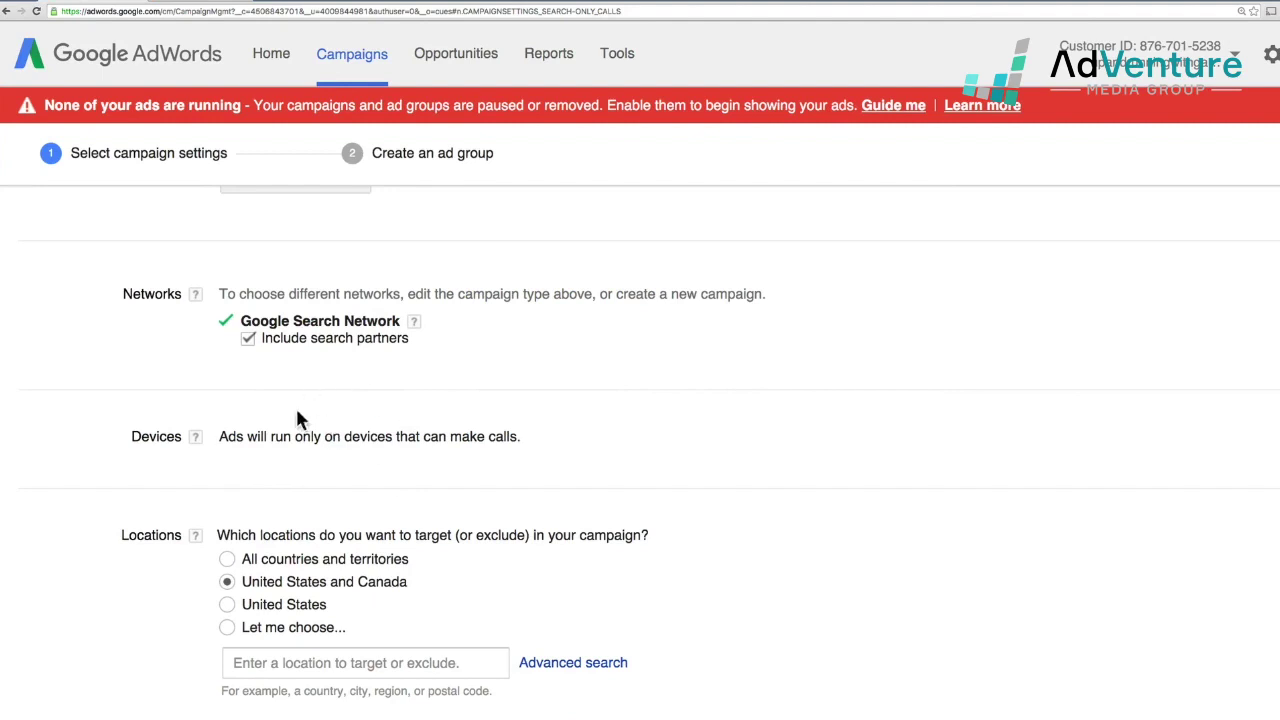
scroll(332, 455, "down", 1)
scroll(332, 455, "down", 3)
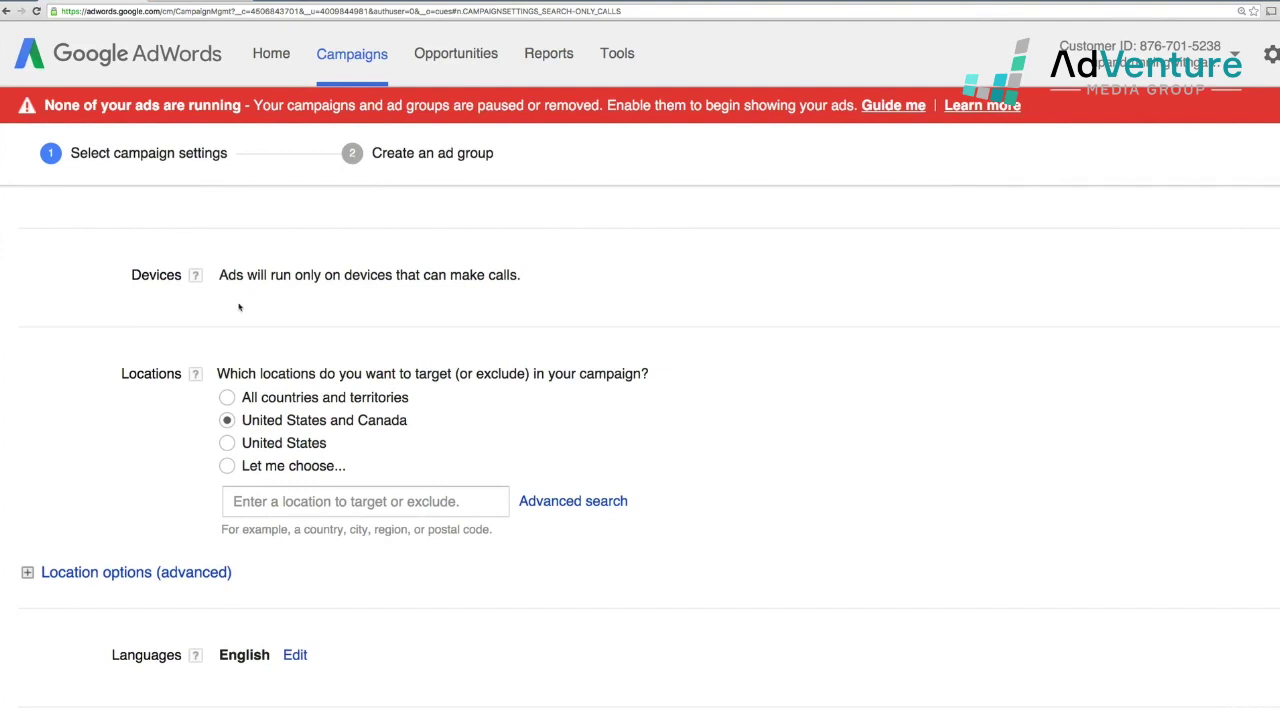
scroll(240, 305, "down", 1)
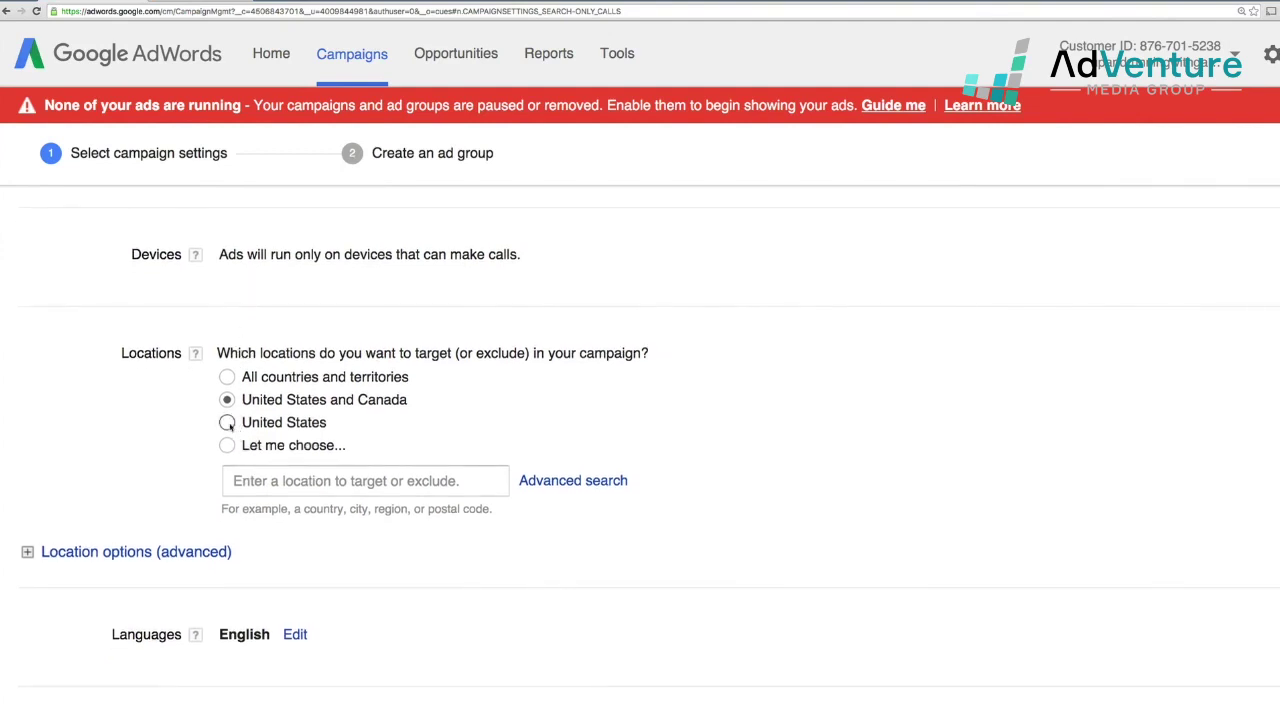
left_click(228, 423)
scroll(205, 428, "down", 3)
scroll(204, 428, "down", 2)
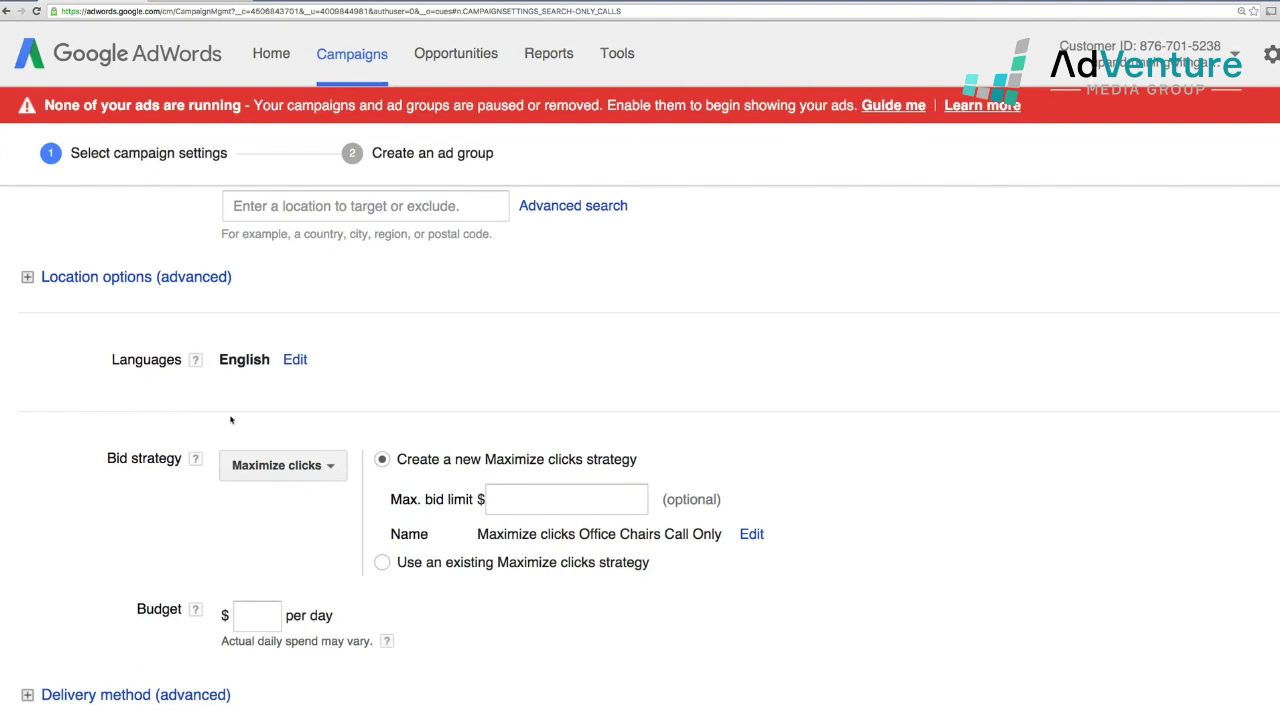
scroll(226, 424, "down", 2)
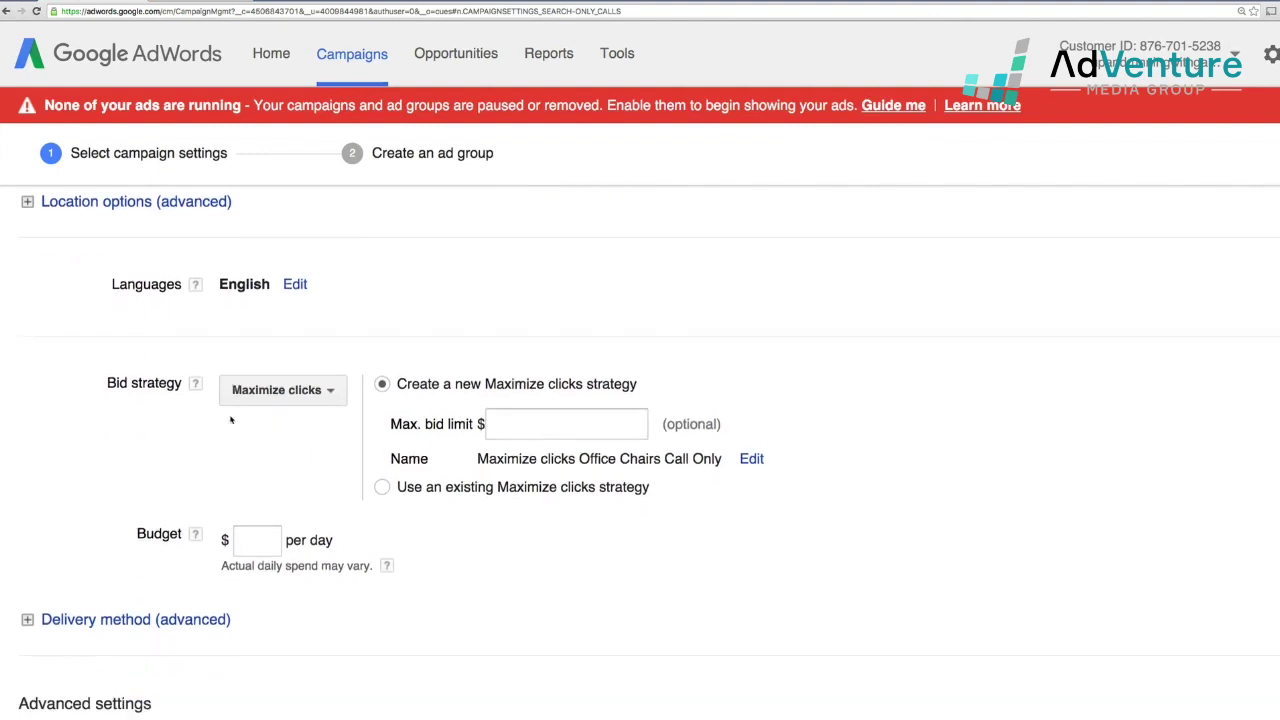
- Use Manual CPC bidding with a $2 default bid and a $10 daily budget
left_click(321, 398)
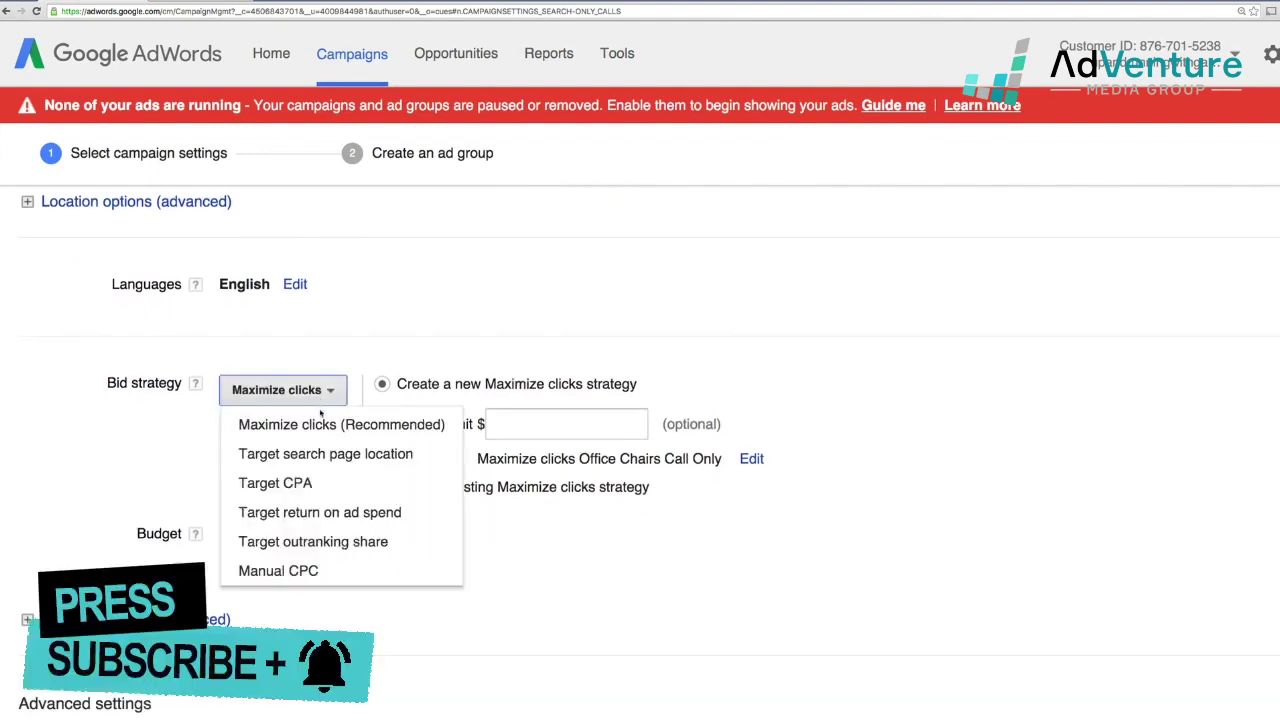
left_click(335, 571)
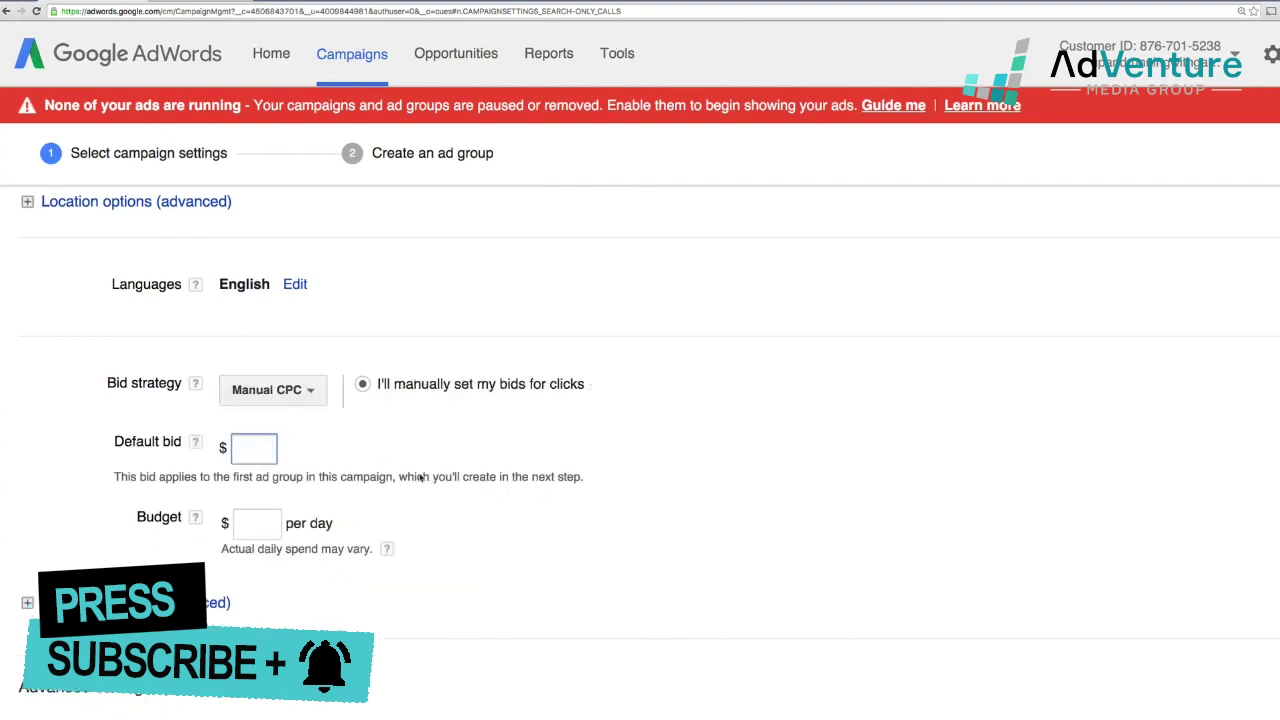
type("2")
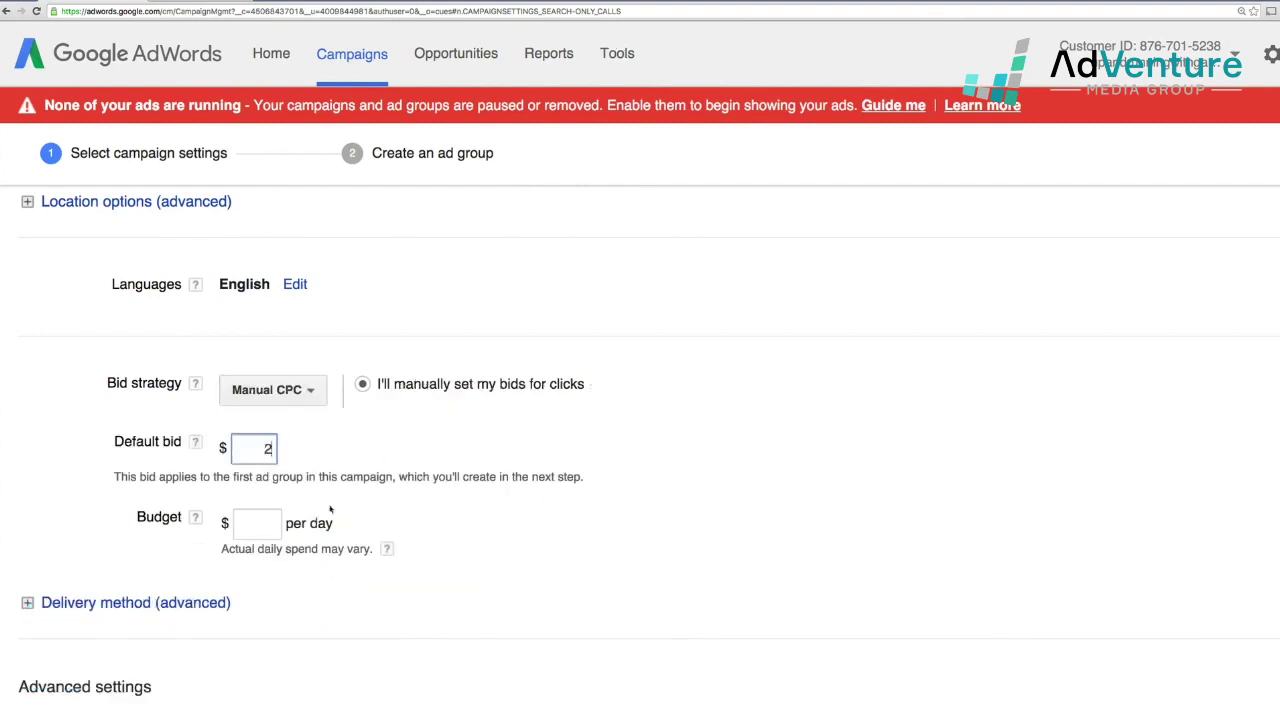
left_click(266, 522)
type("1")
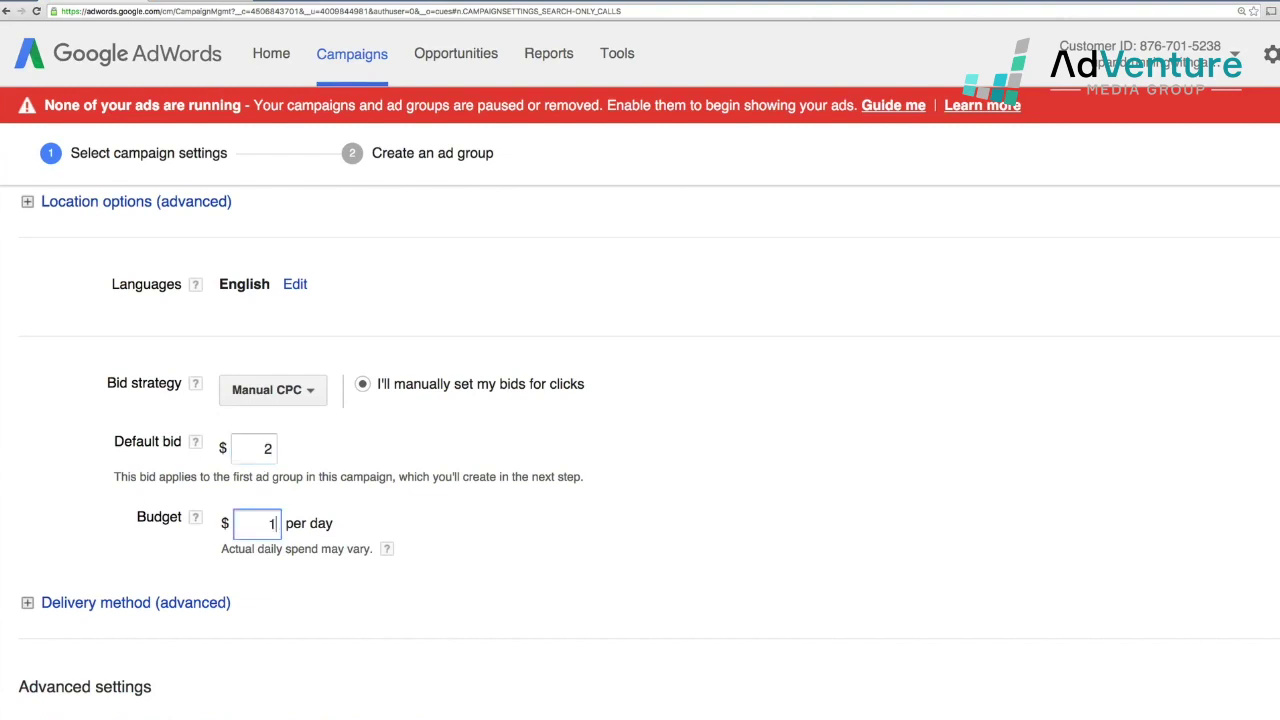
type("0")
left_click(328, 612)
- Save the campaign settings and continue to ad group creation
scroll(345, 600, "down", 1)
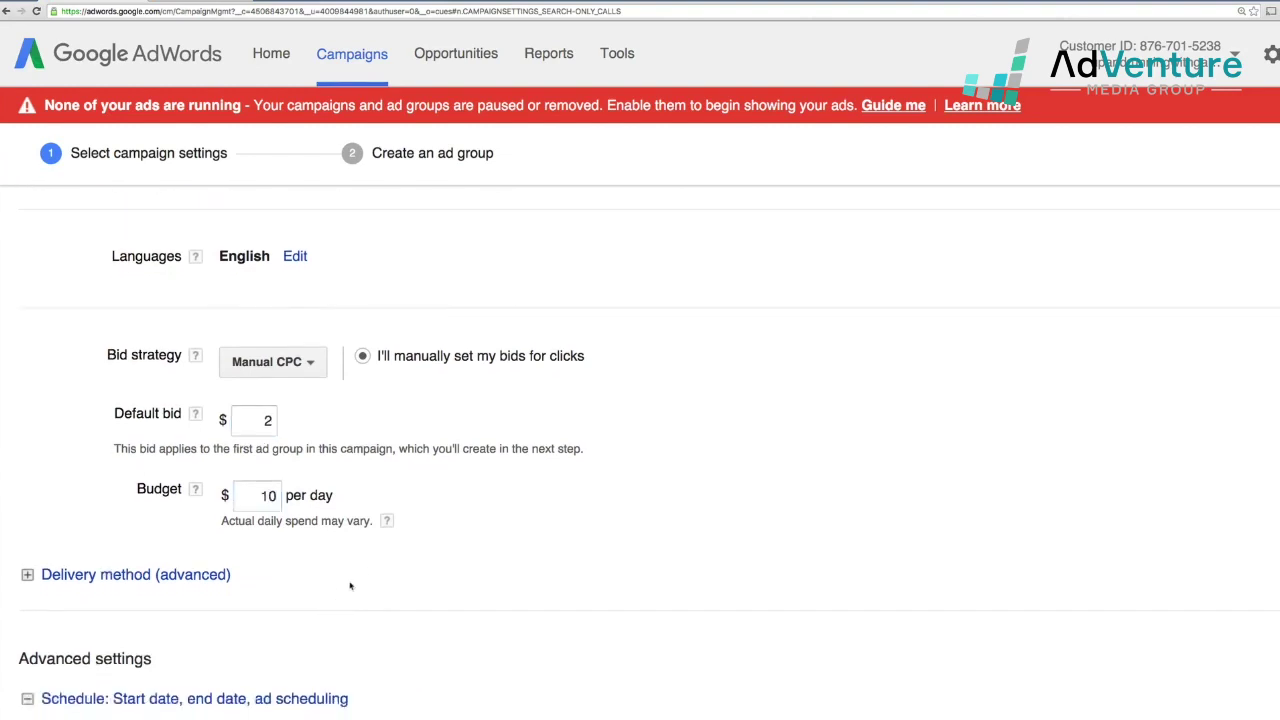
scroll(360, 570, "down", 8)
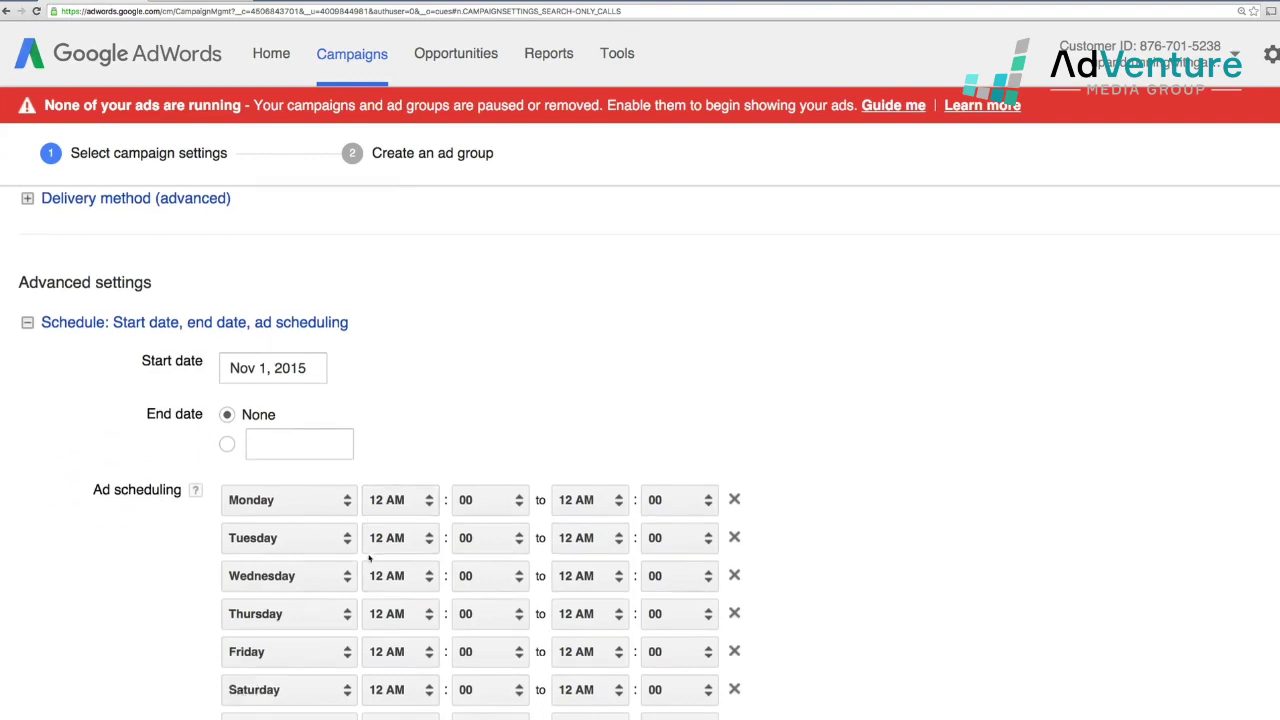
scroll(369, 558, "down", 7)
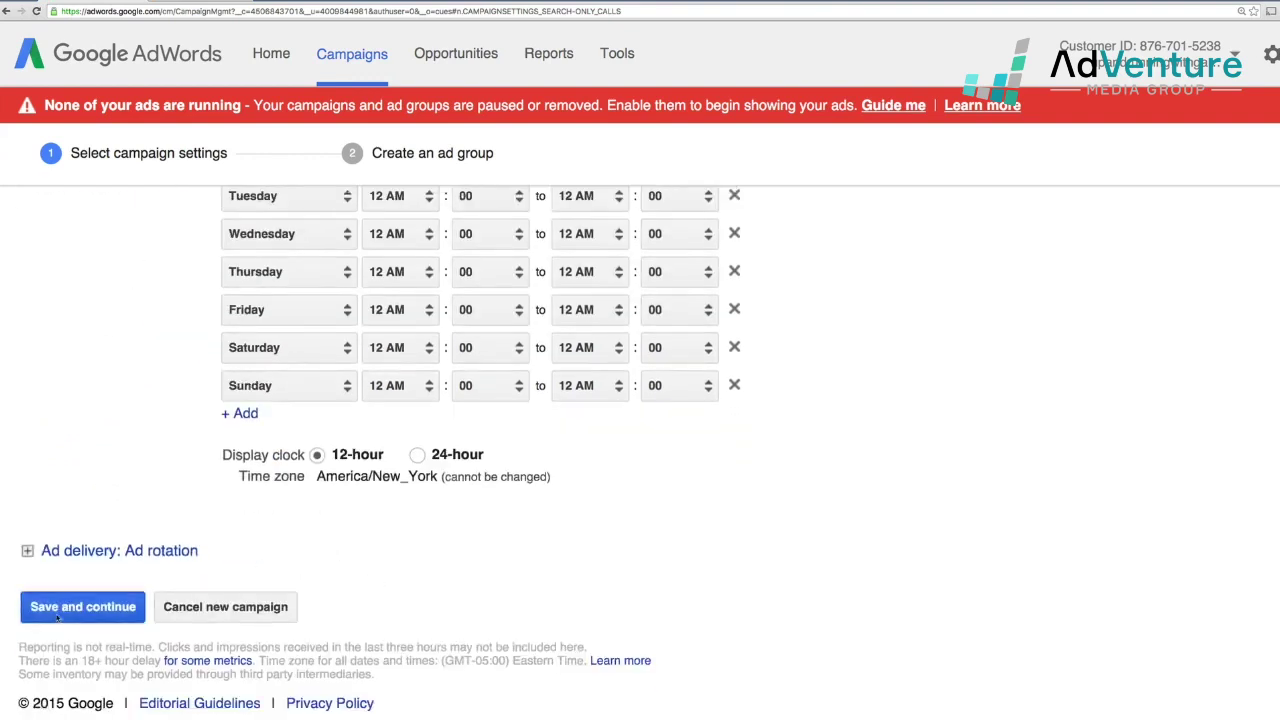
left_click(57, 615)
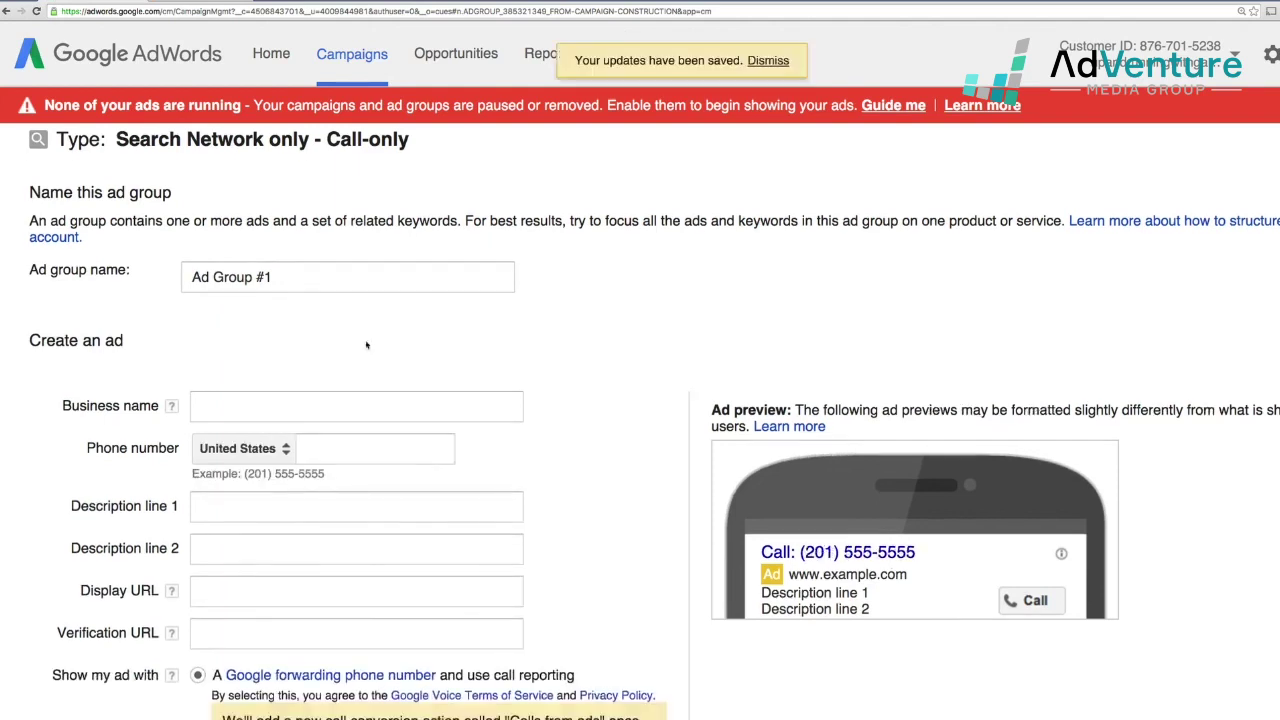
- Name the ad group 'Office Chairs USA'
left_click_drag(276, 277, 90, 259)
type("Of")
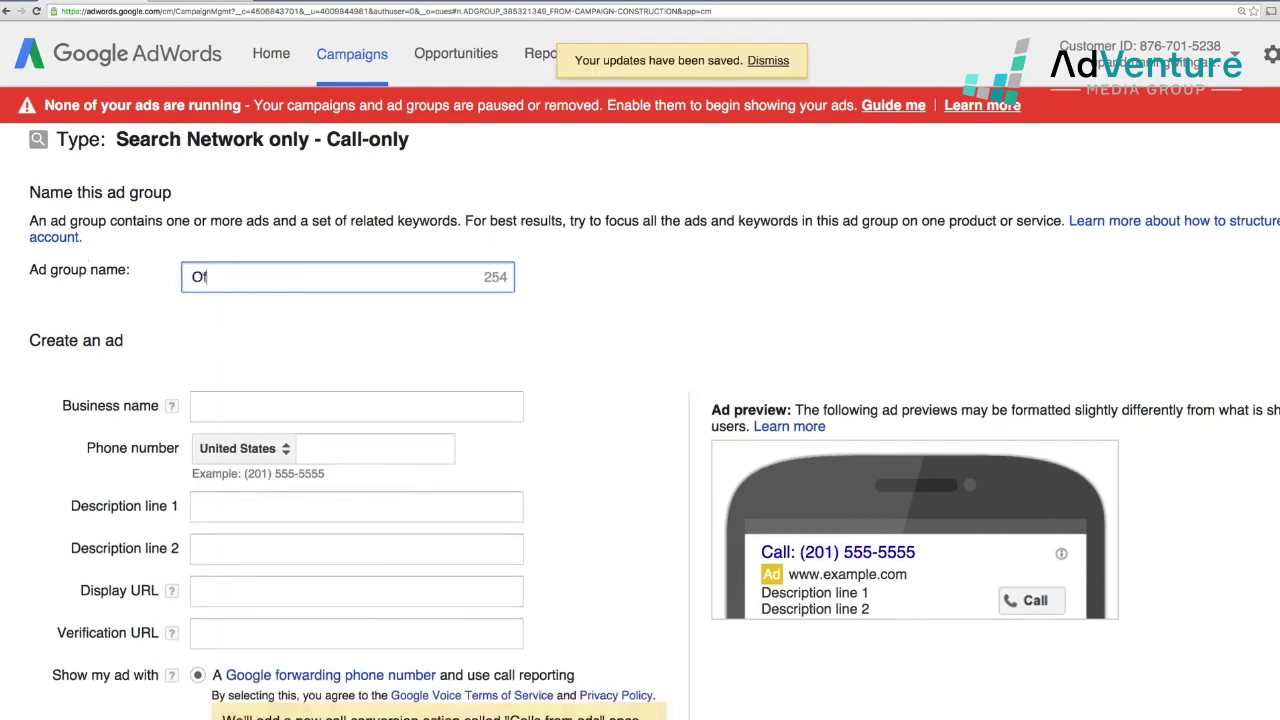
type("fice Chairs USA")
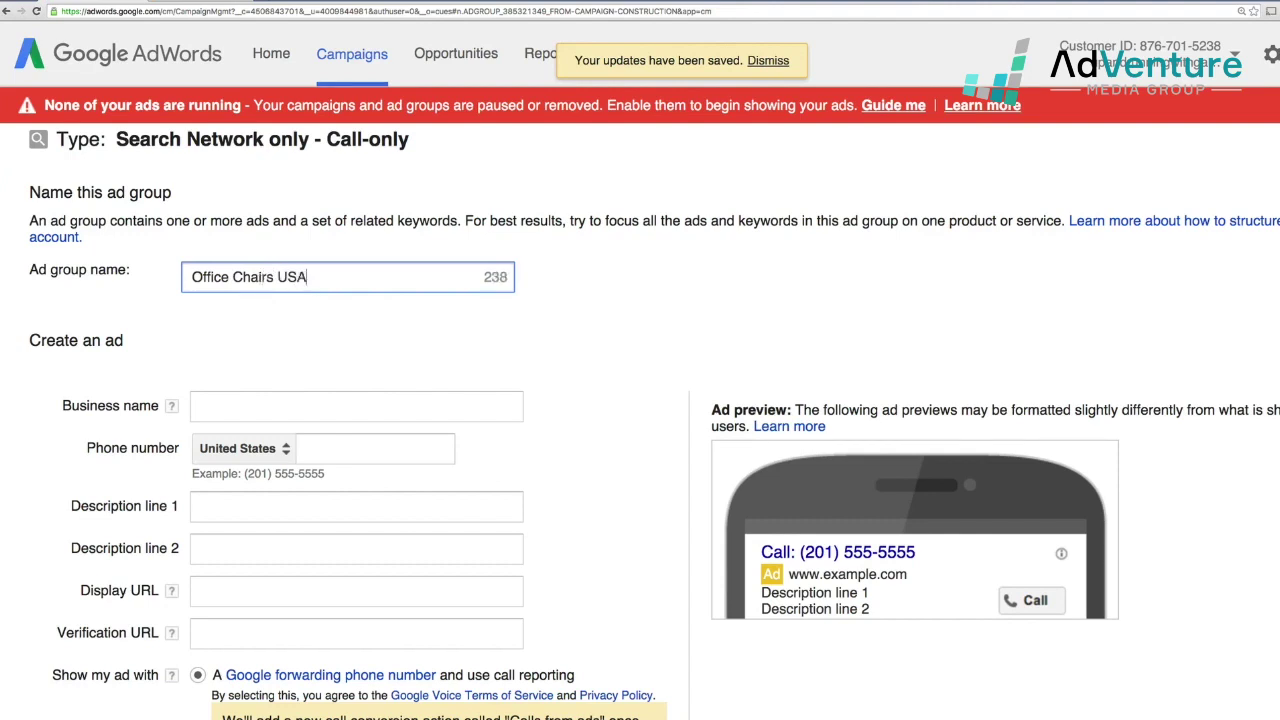
- Enter business name 'Poppin Office Furniture' and the business's phone number in the call ad
scroll(213, 361, "down", 1)
left_click(436, 376)
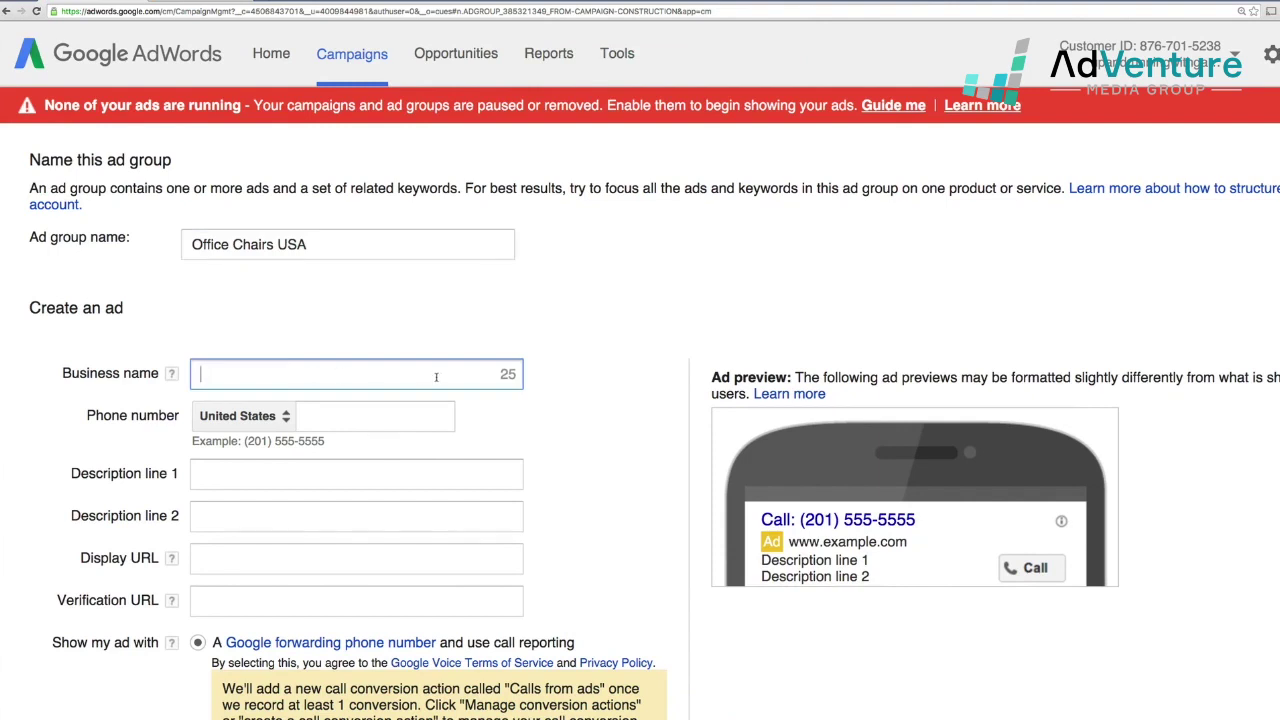
type("Poppin Office Furnitur")
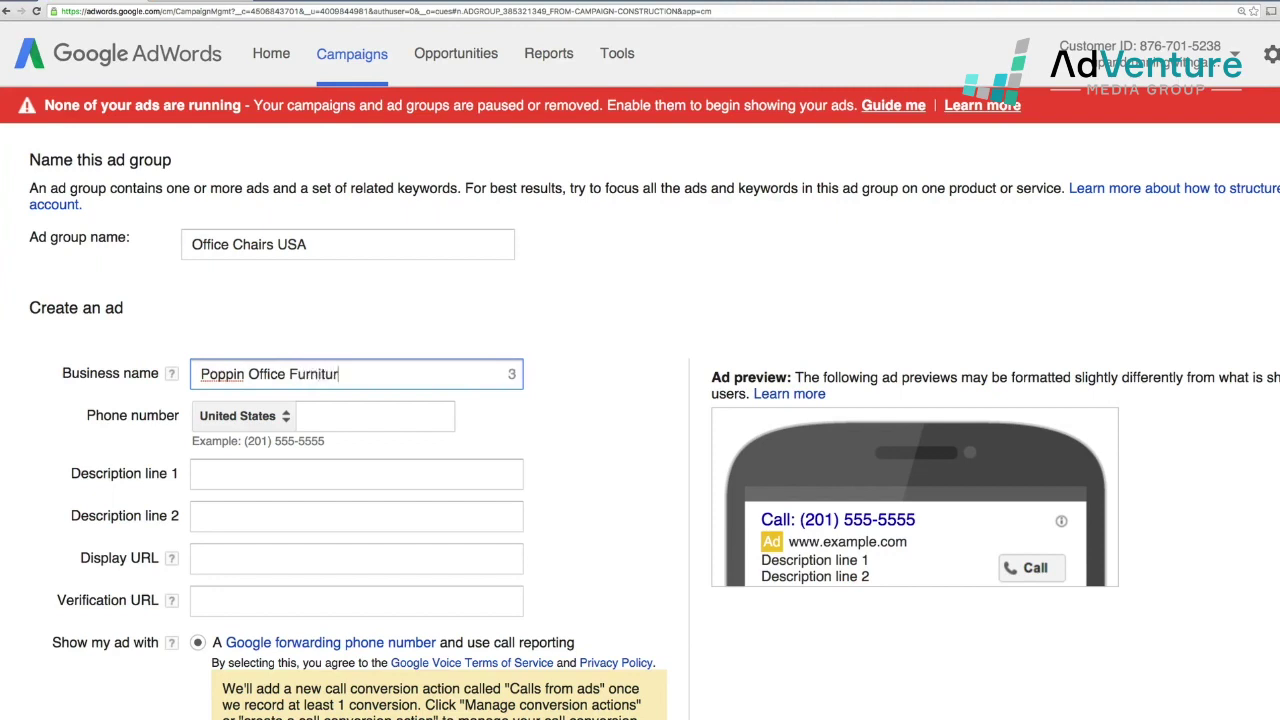
type("e")
key("Tab")
key("Tab")
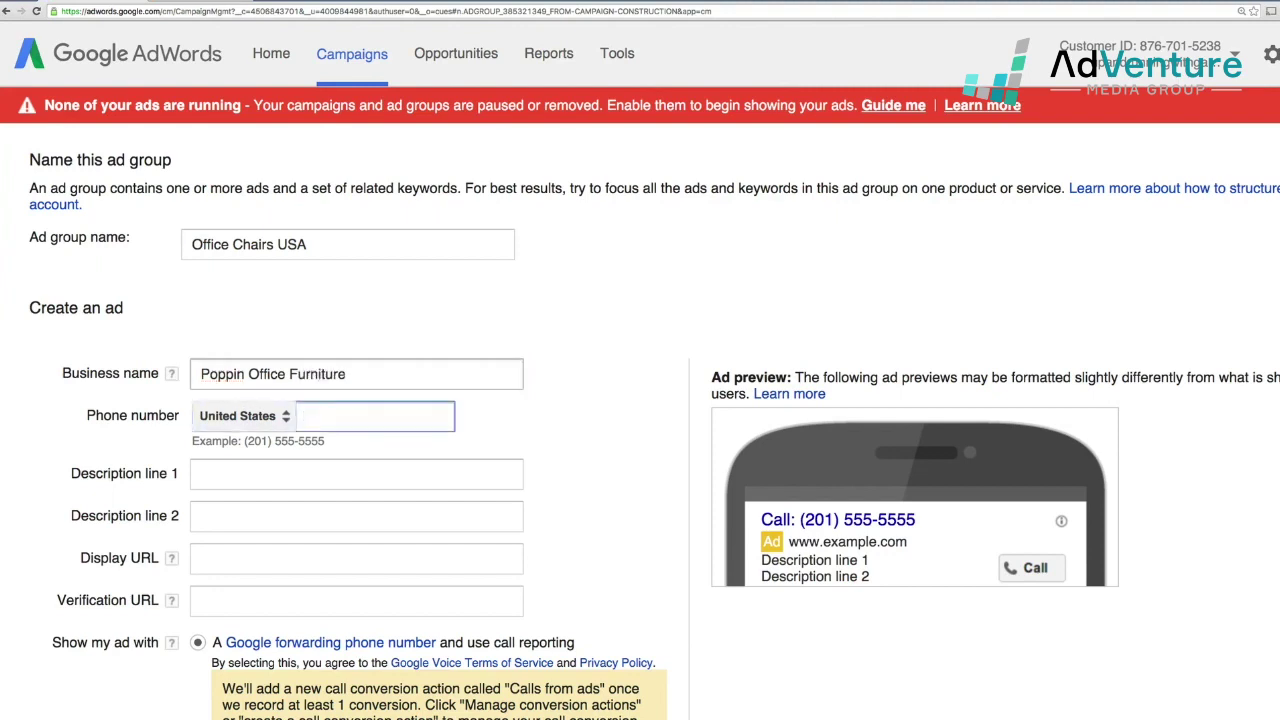
type("j987")
key("BackSpace")
key("BackSpace")
key("BackSpace")
key("BackSpace")
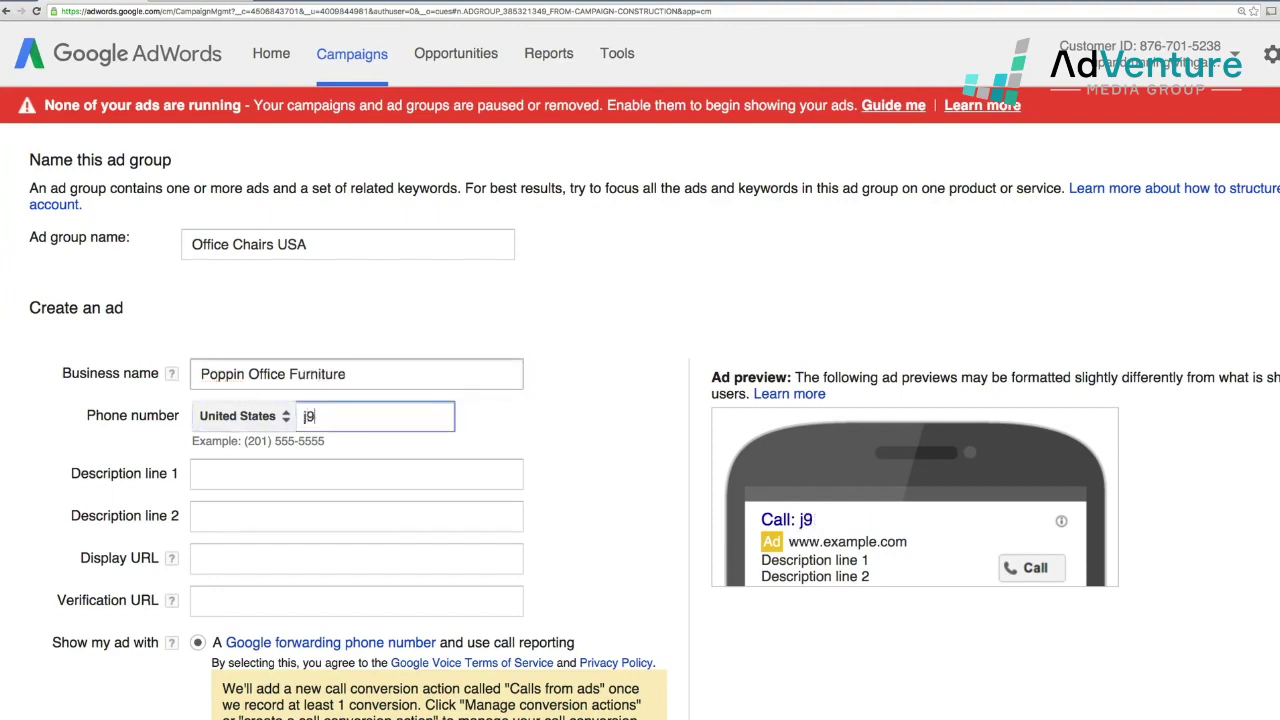
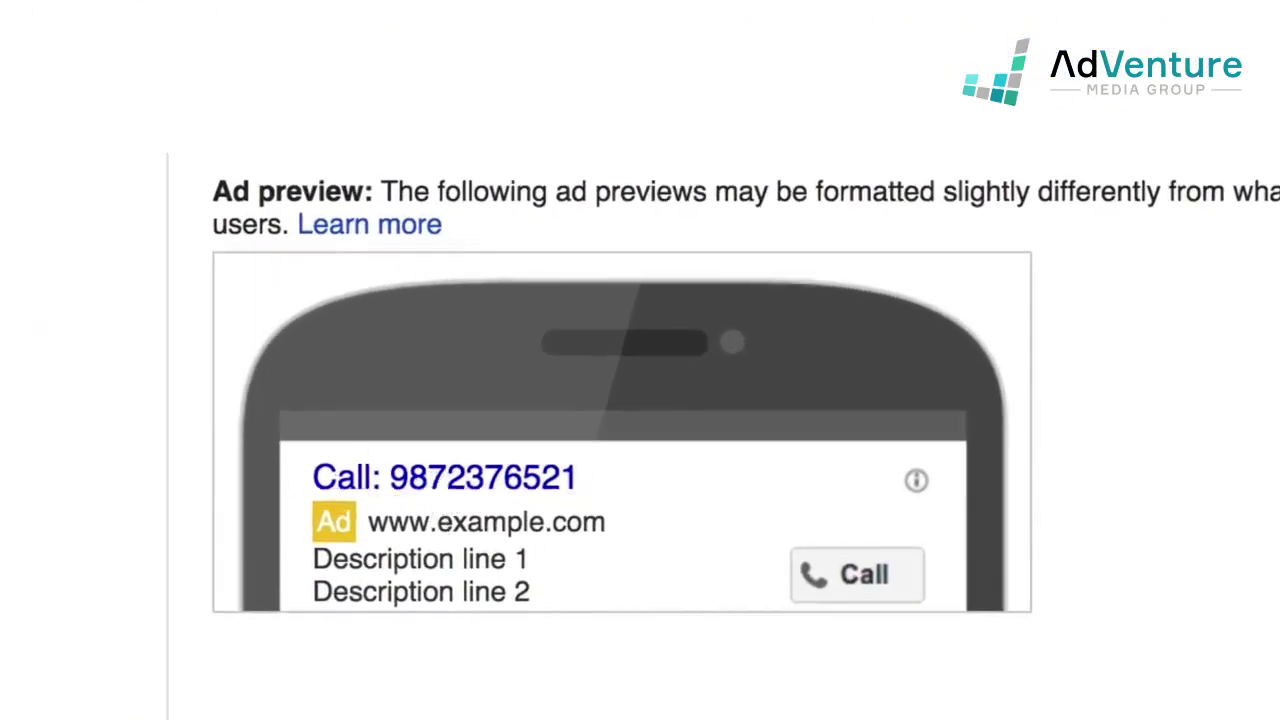
type(")")
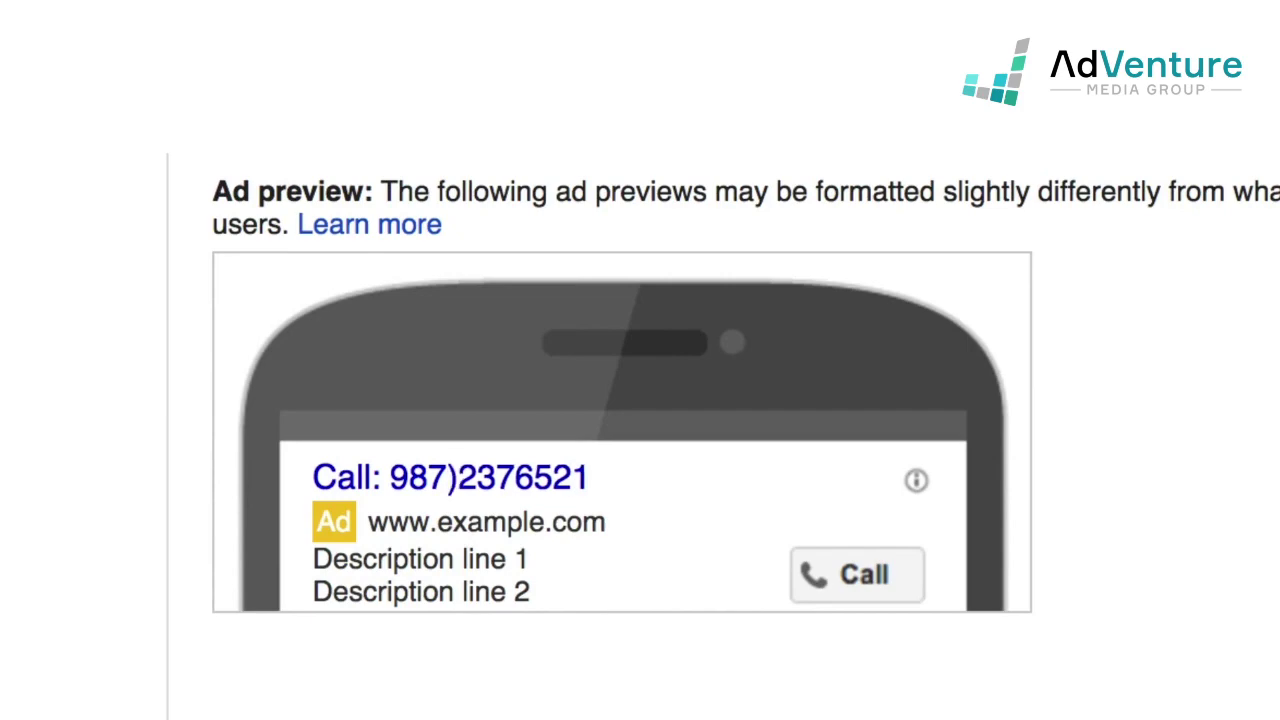
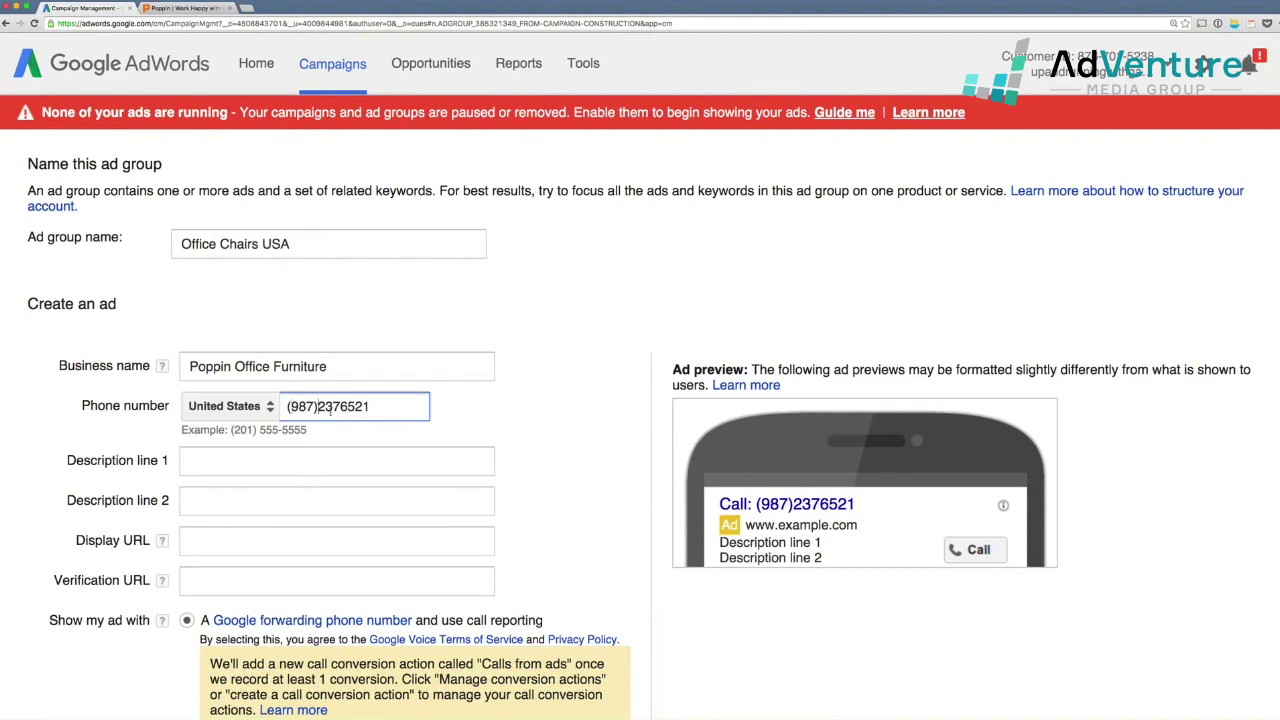
type(" -")
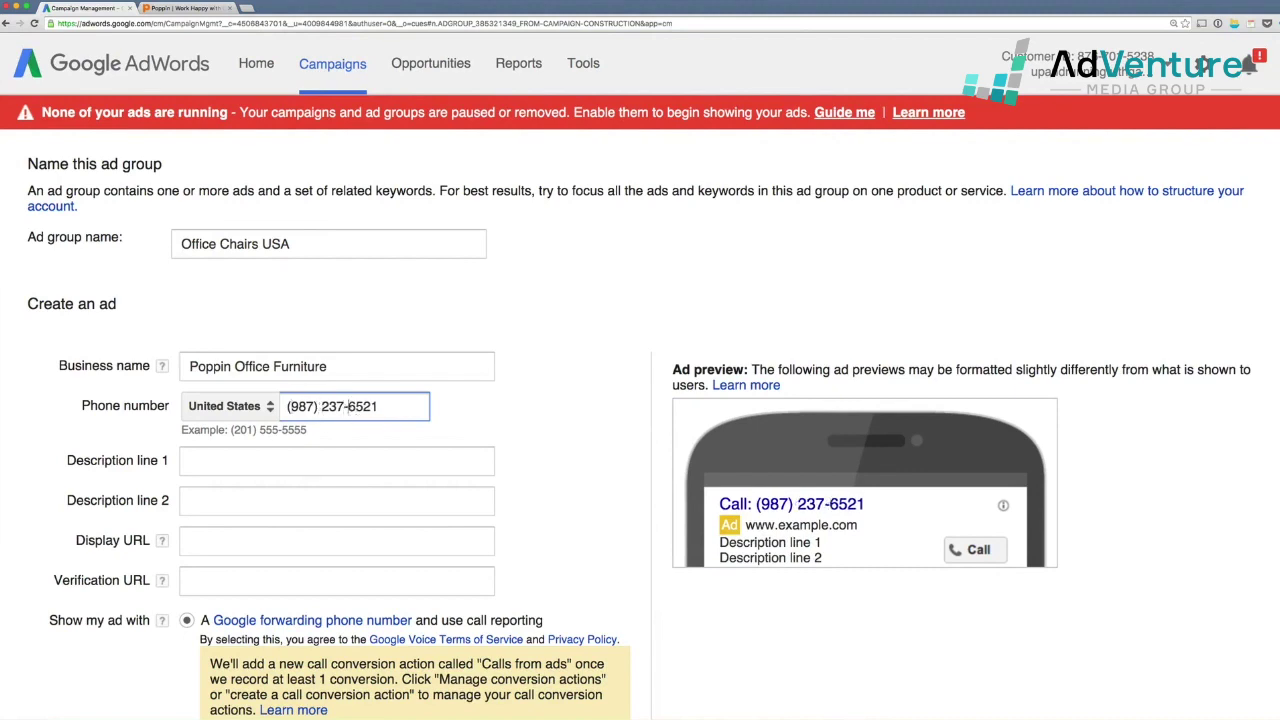
- Write description lines 'Office Chairs Ready To Ship!' and 'Call Now To Place Your Phone Order'
scroll(400, 450, "down", 1)
left_click(200, 445)
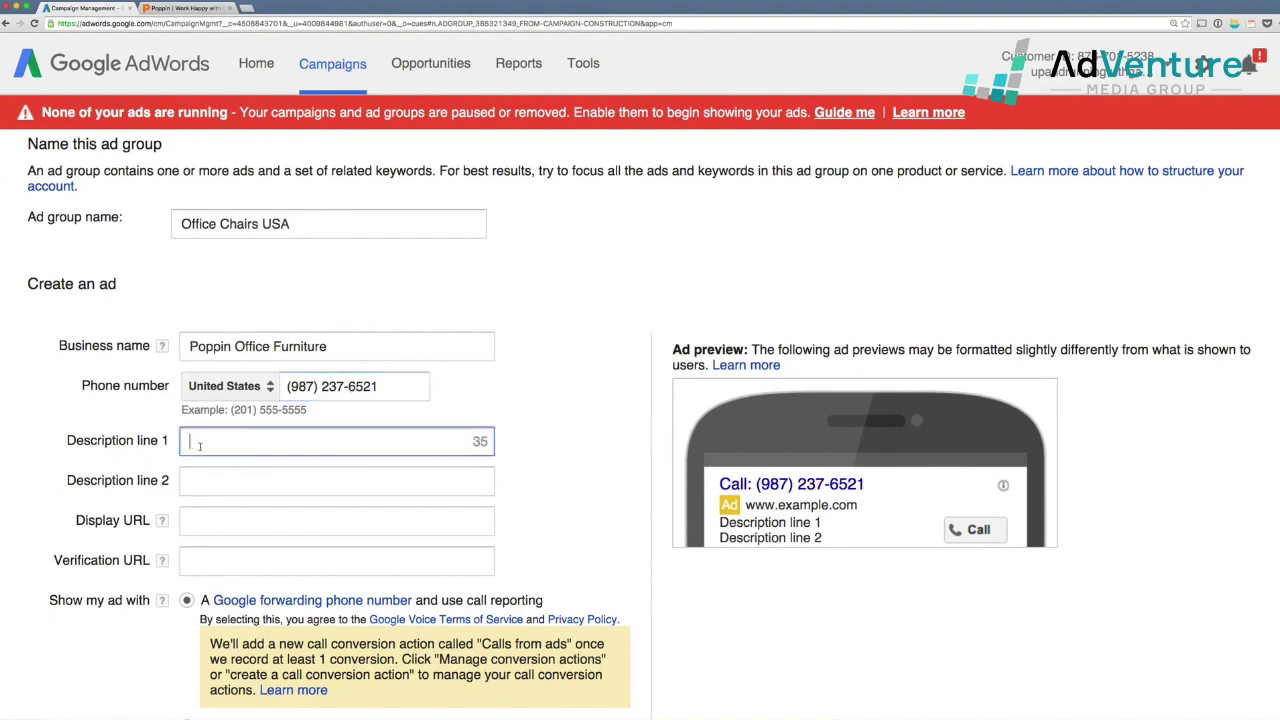
type("Office Cho")
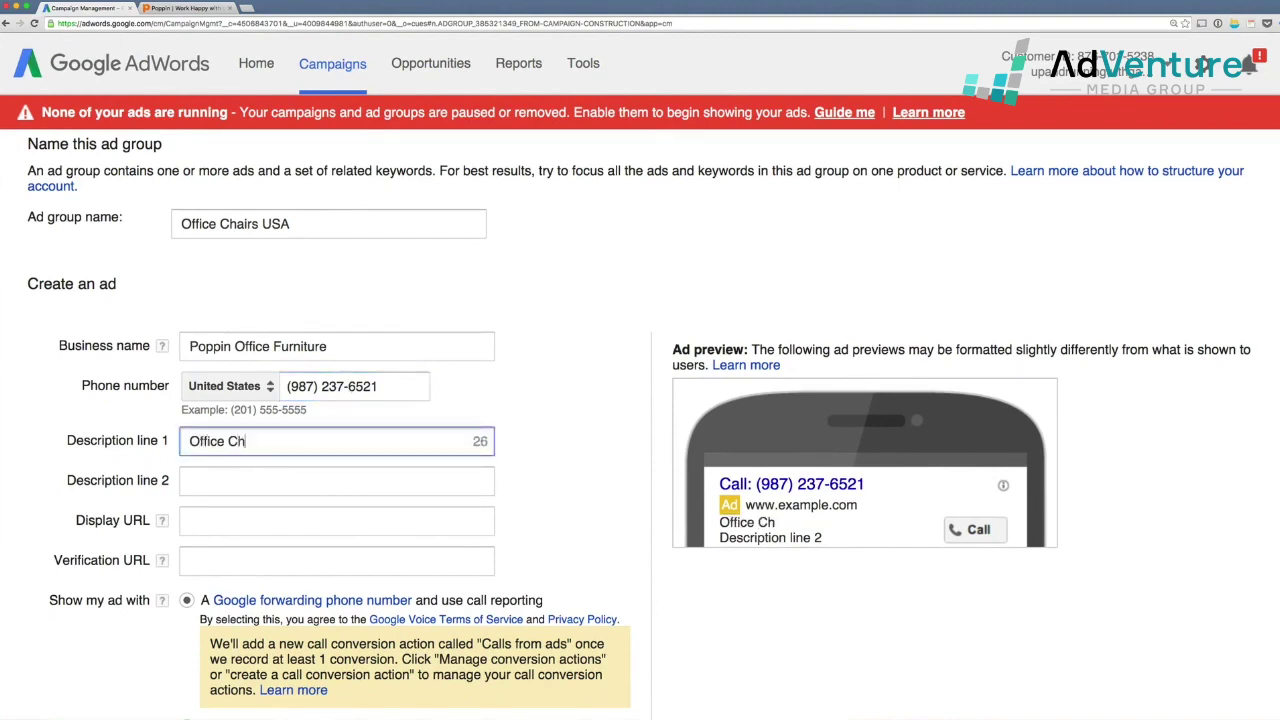
key("BackSpace")
type("ao")
key("BackSpace")
key("BackSpace")
type("airs Ready To Sh")
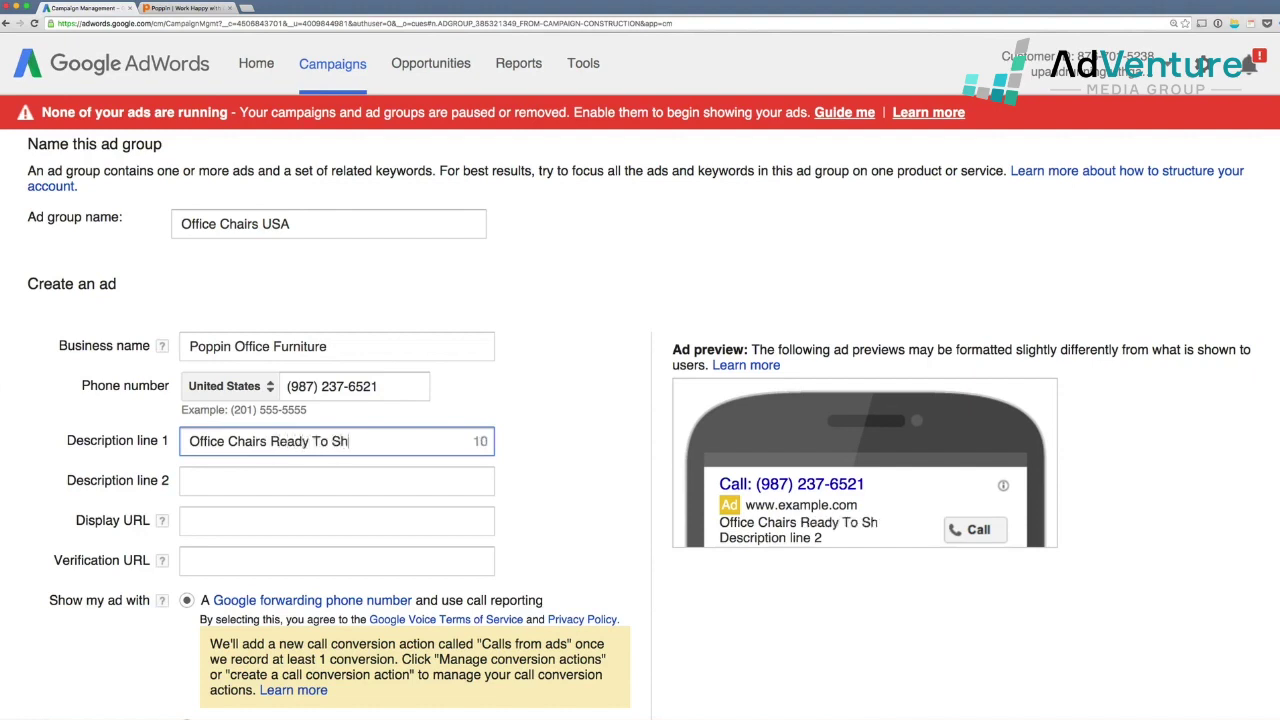
type("ip")
key("Tab")
type("Call N")
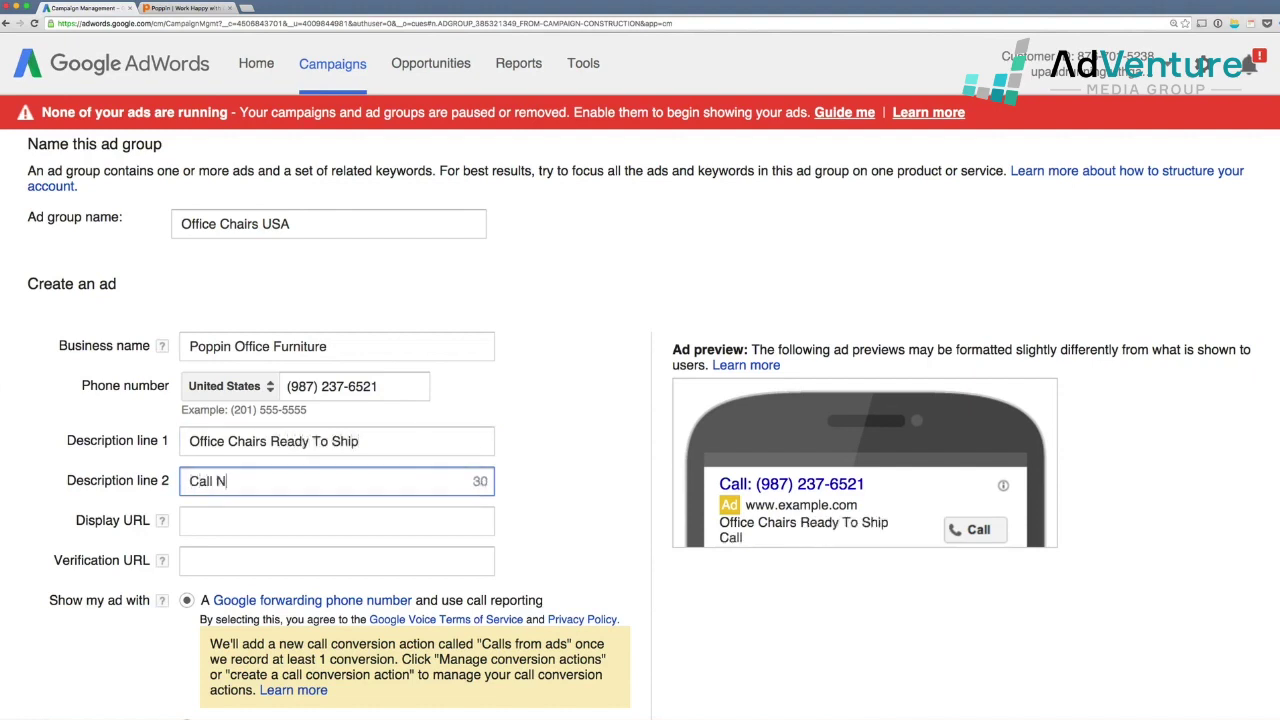
type("ow To Plo")
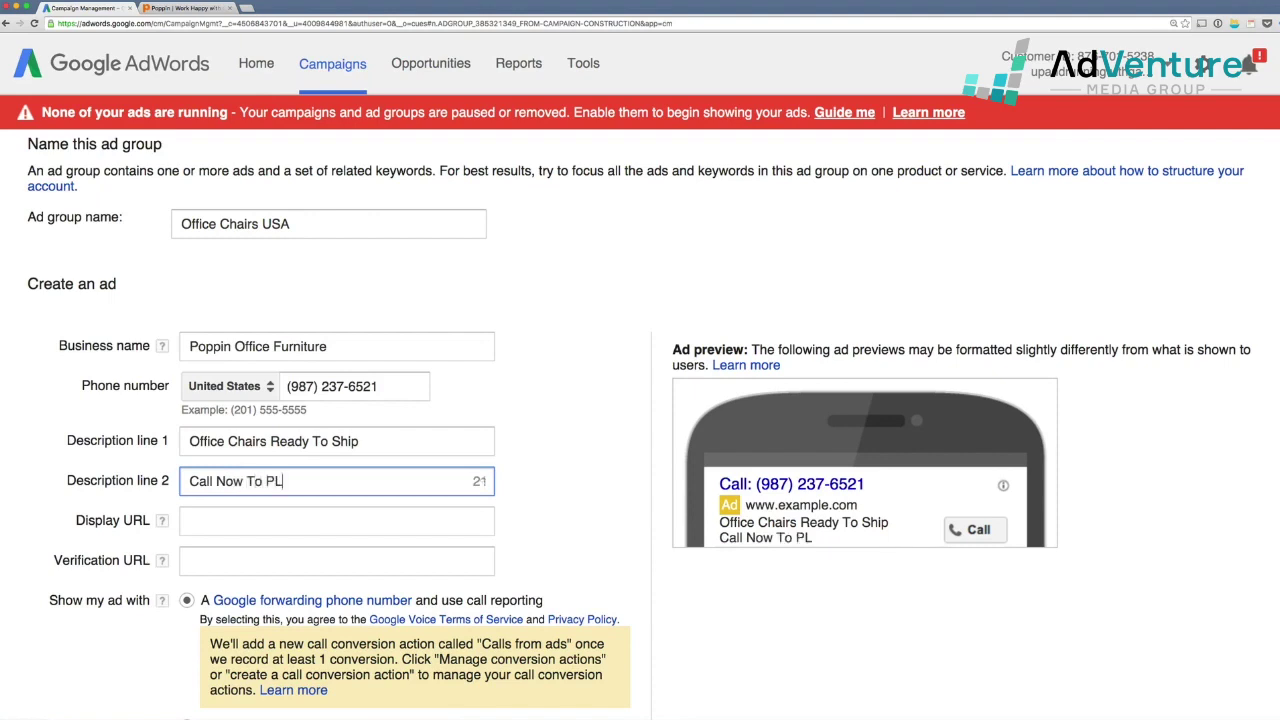
key("BackSpace")
key("BackSpace")
type("lace Your Order ")
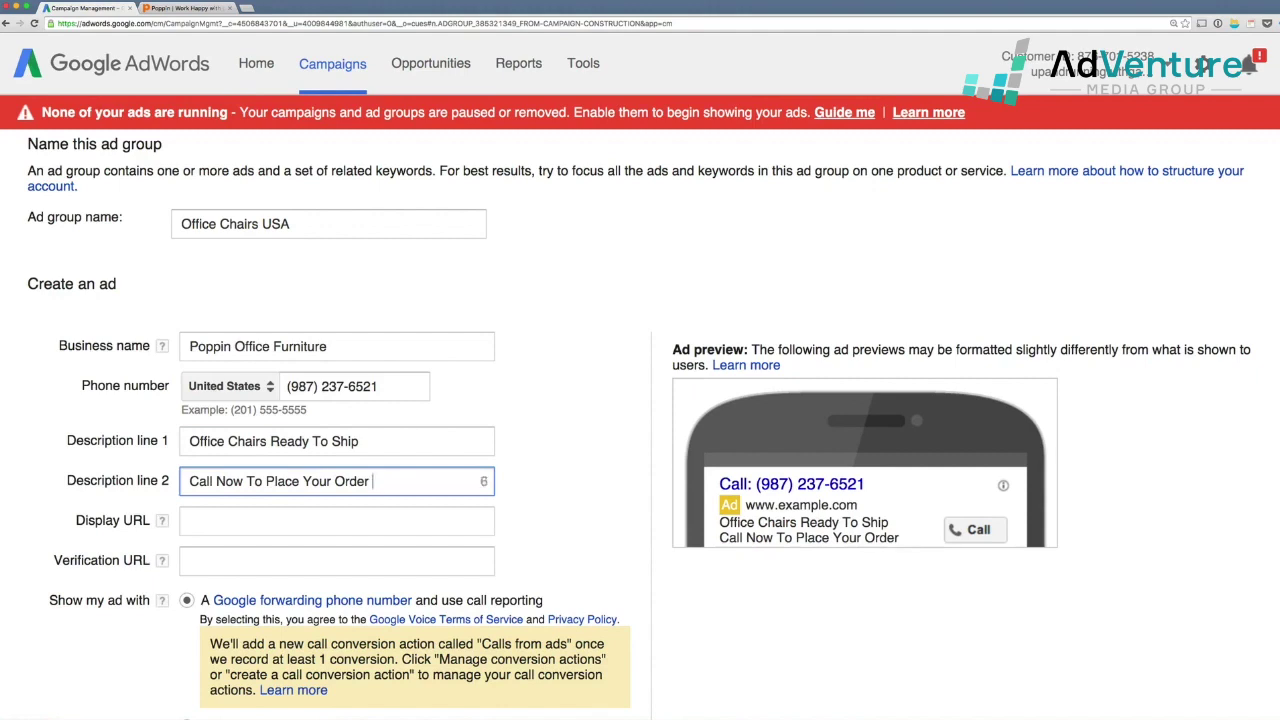
type("By Phone")
key("BackSpace")
key("BackSpace")
key("BackSpace")
key("BackSpace")
key("BackSpace")
key("BackSpace")
key("BackSpace")
key("BackSpace")
type("Phone")
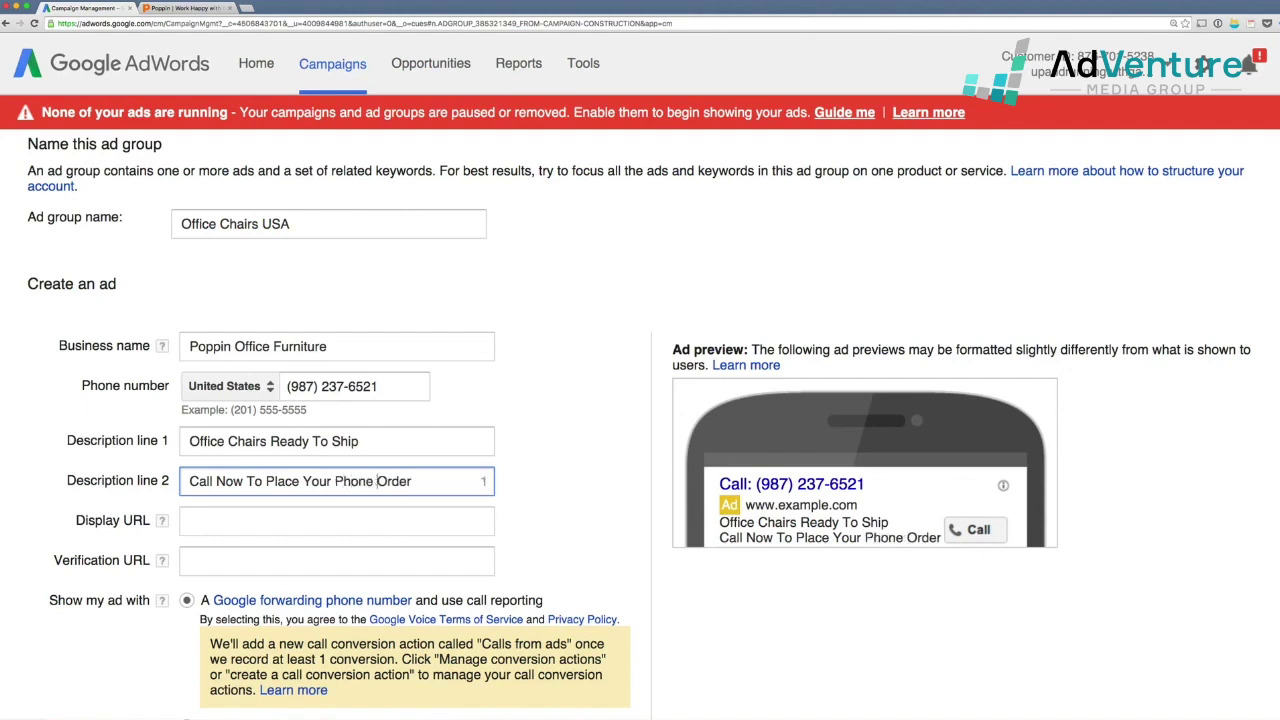
left_click(382, 444)
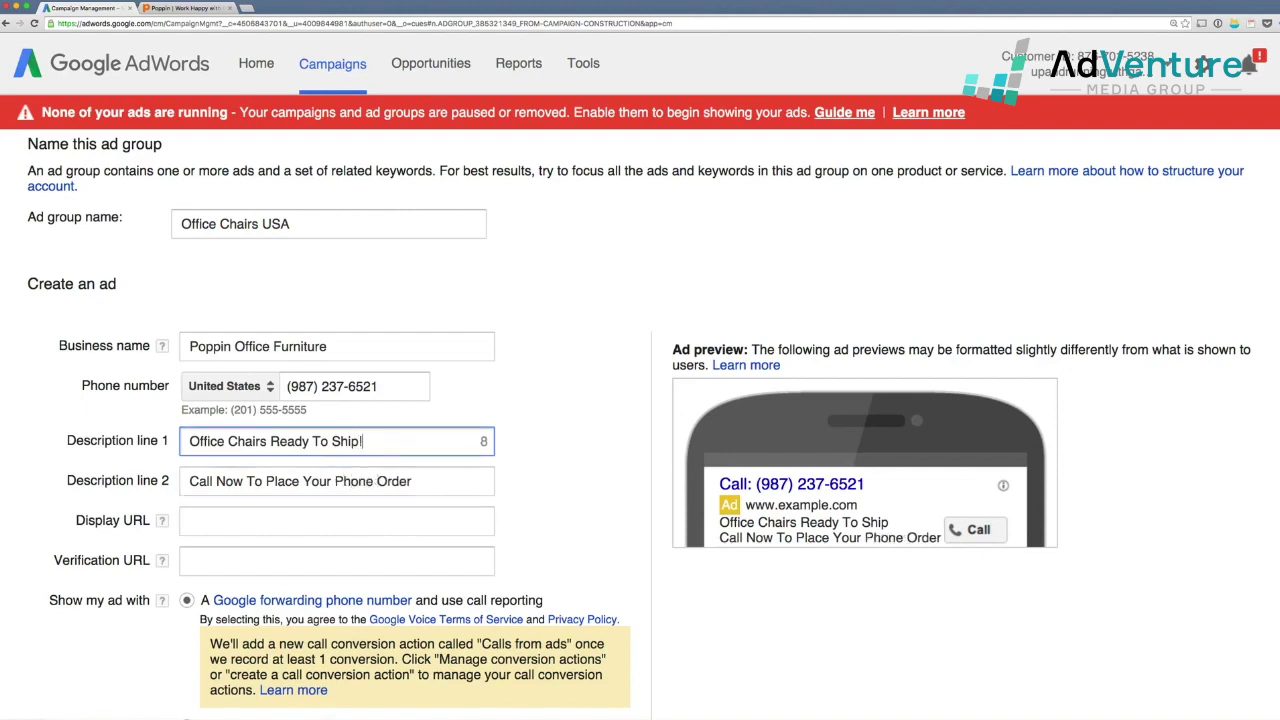
type("!")
key("Tab")
key("Tab")
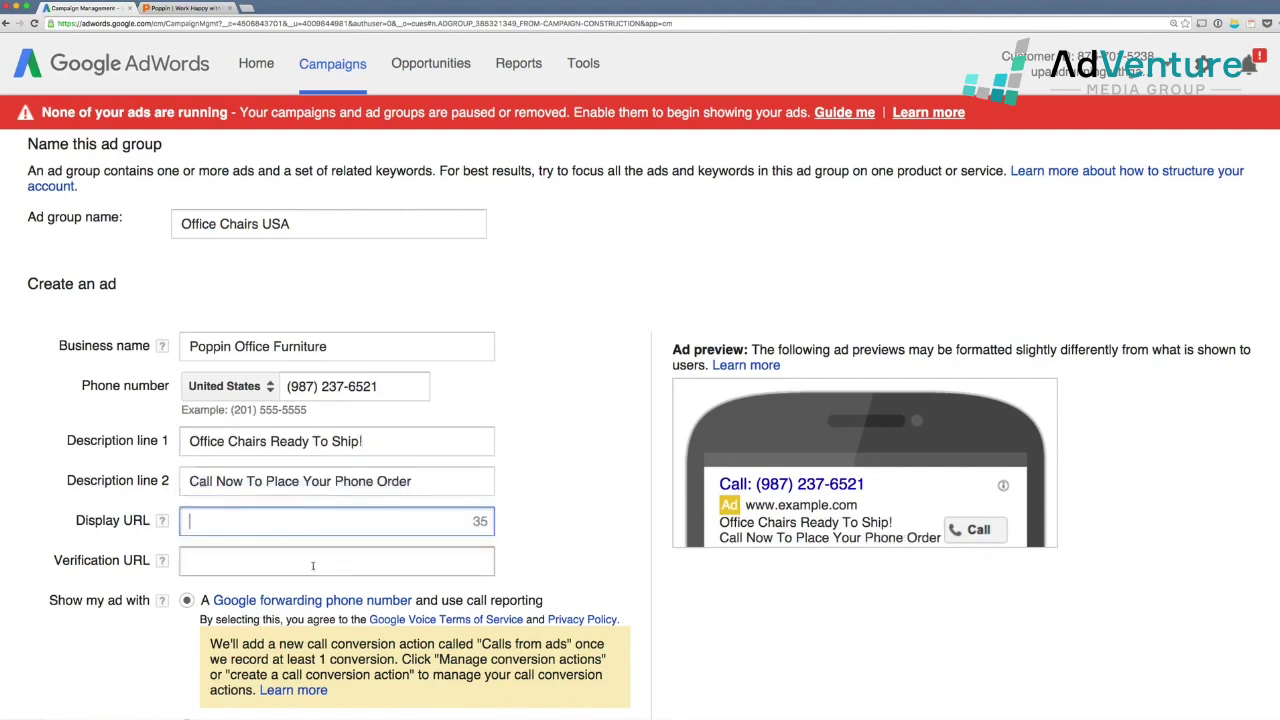
scroll(423, 542, "down", 1)
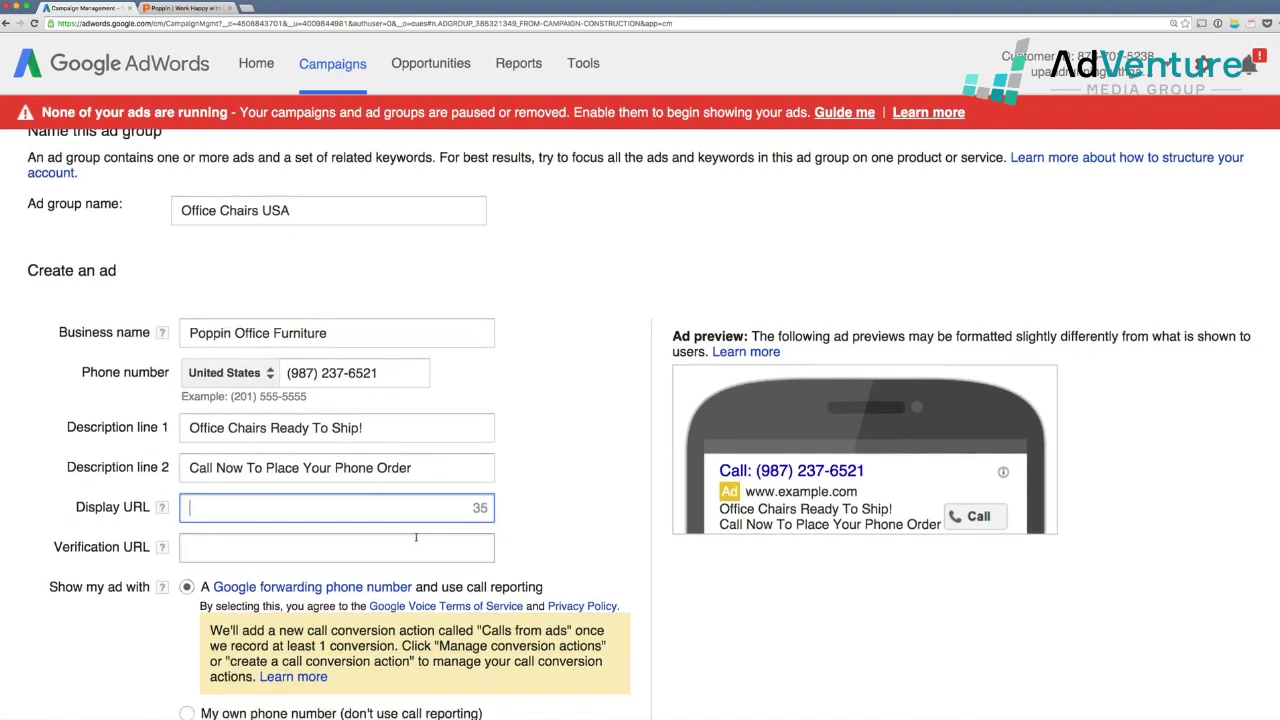
type("www.po")
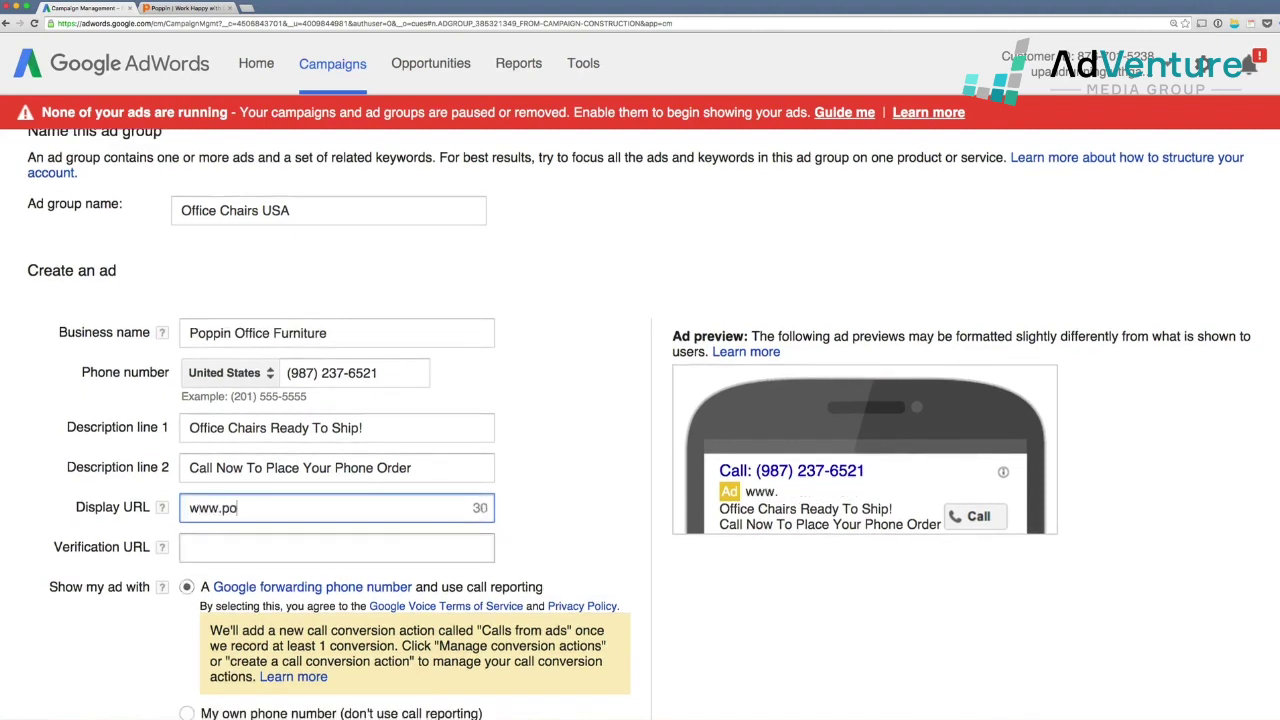
type("ppin.co")
key("BackSpace")
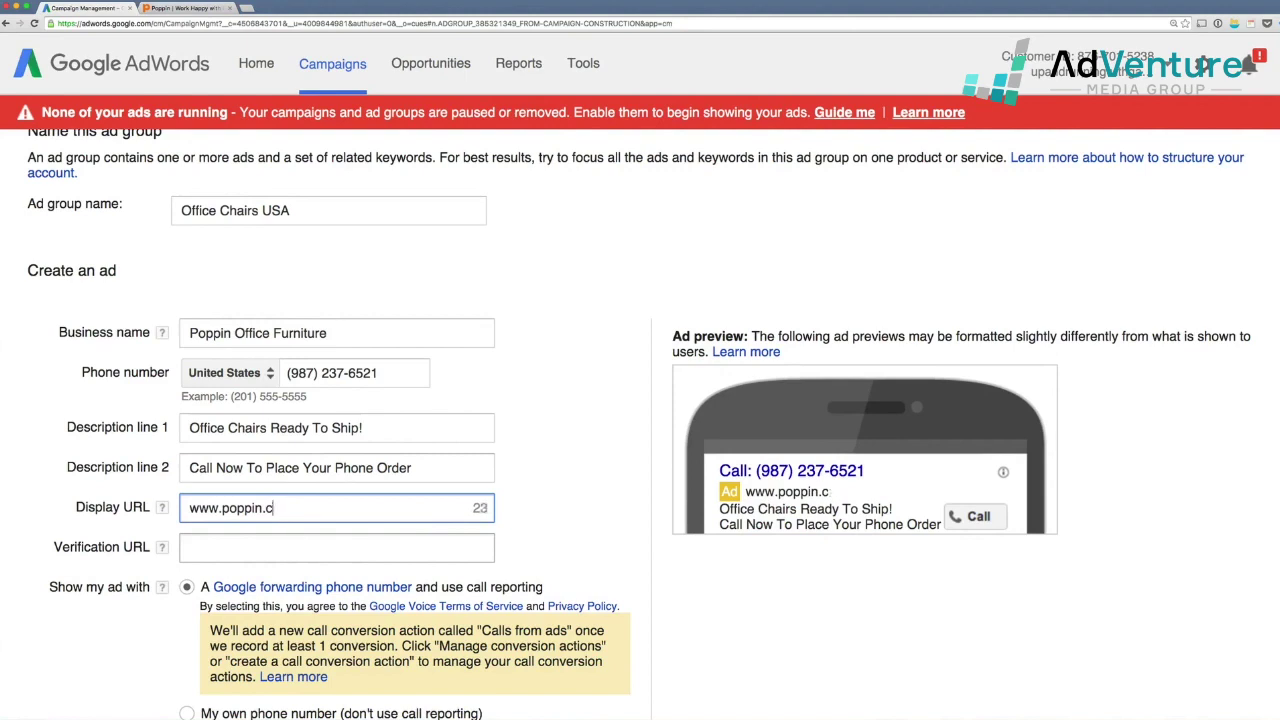
type("om")
left_click_drag(322, 508, 258, 515)
key("super+c")
left_click(349, 547)
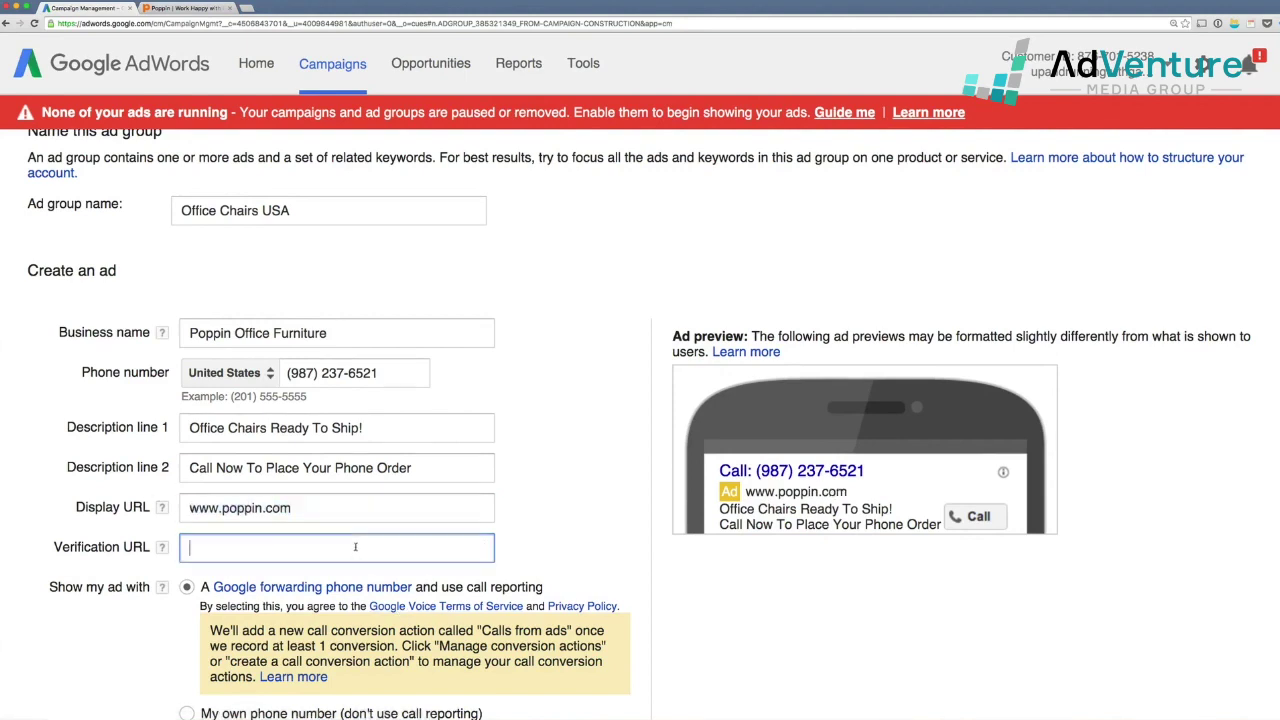
key("super+v")
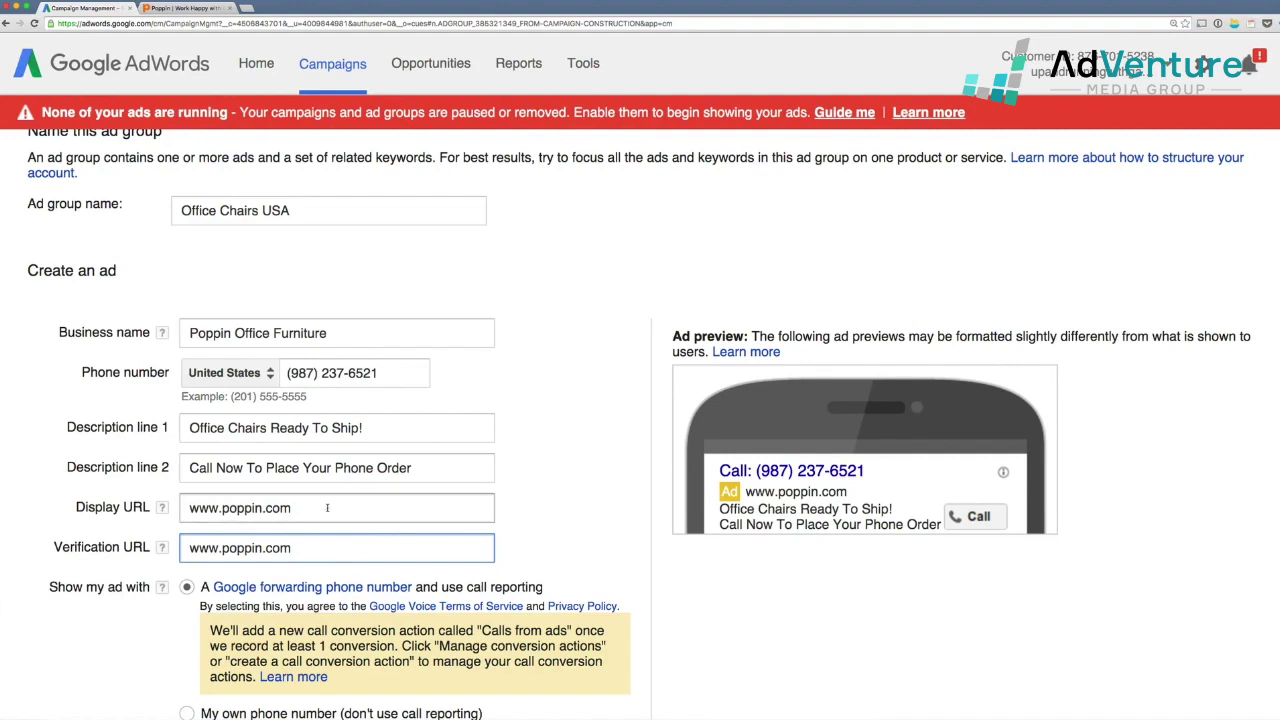
left_click(355, 509)
type("/")
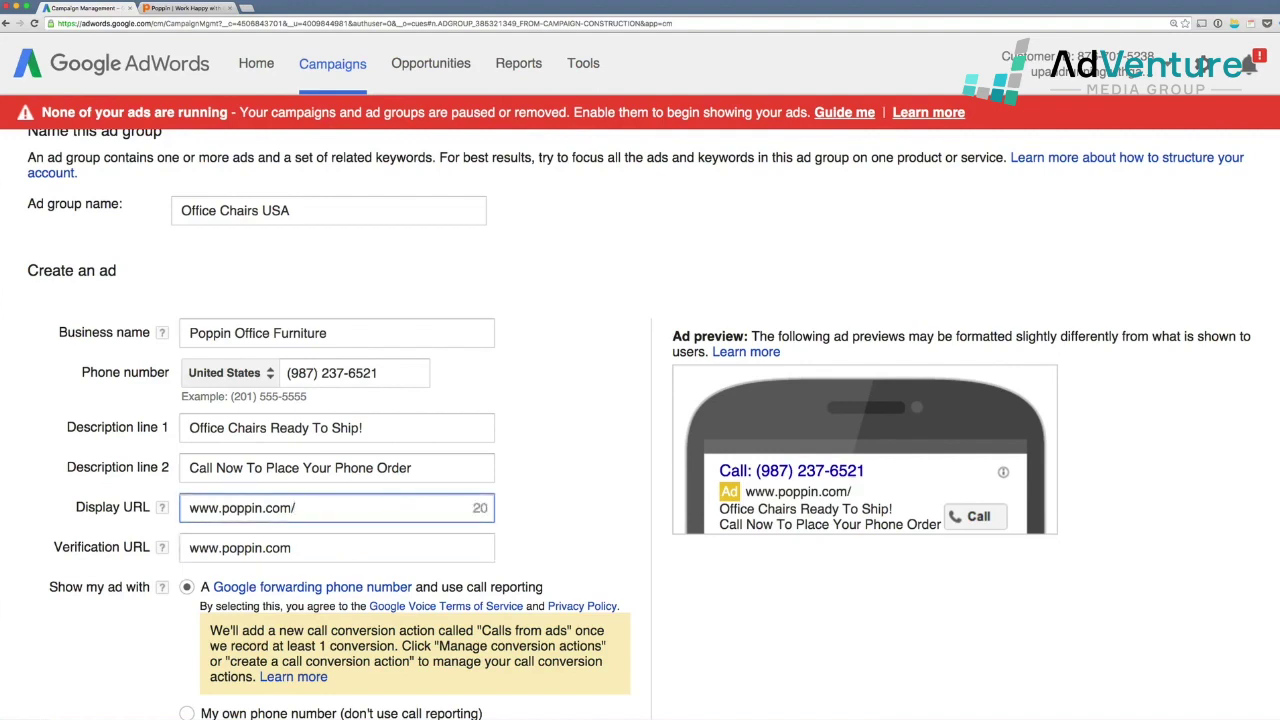
type("office-cha")
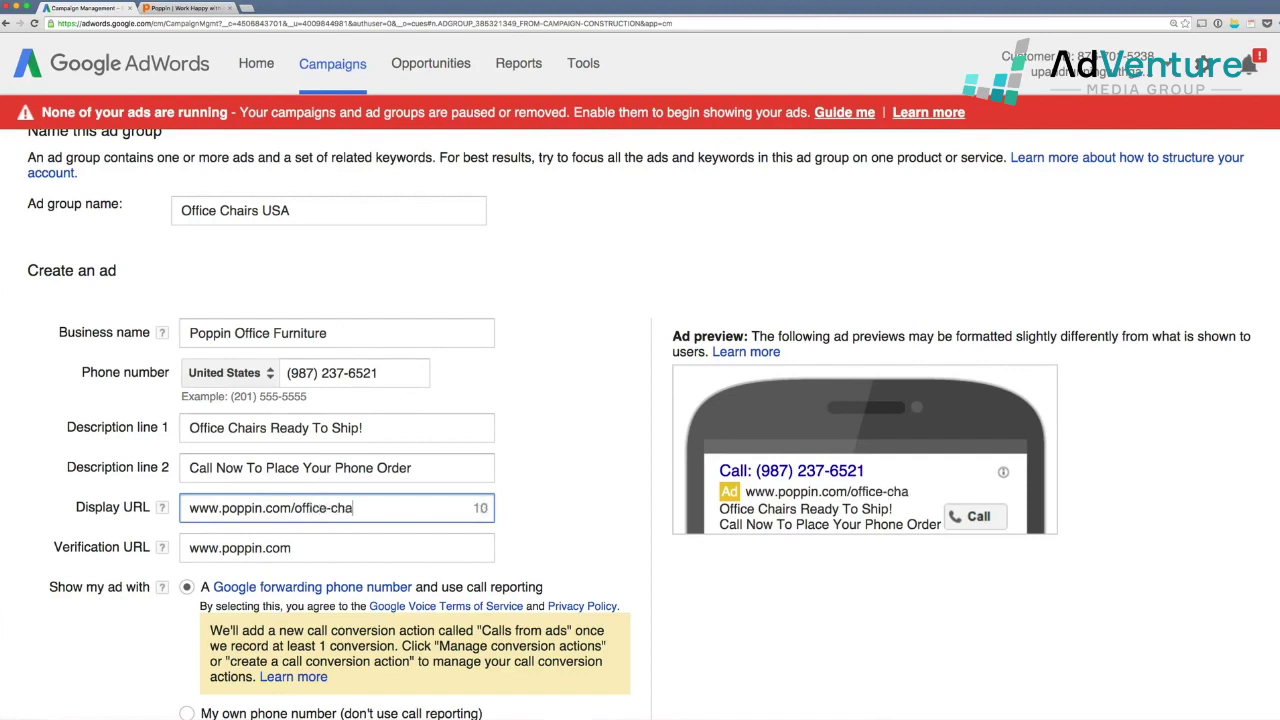
type("ir")
left_click_drag(292, 508, 361, 508)
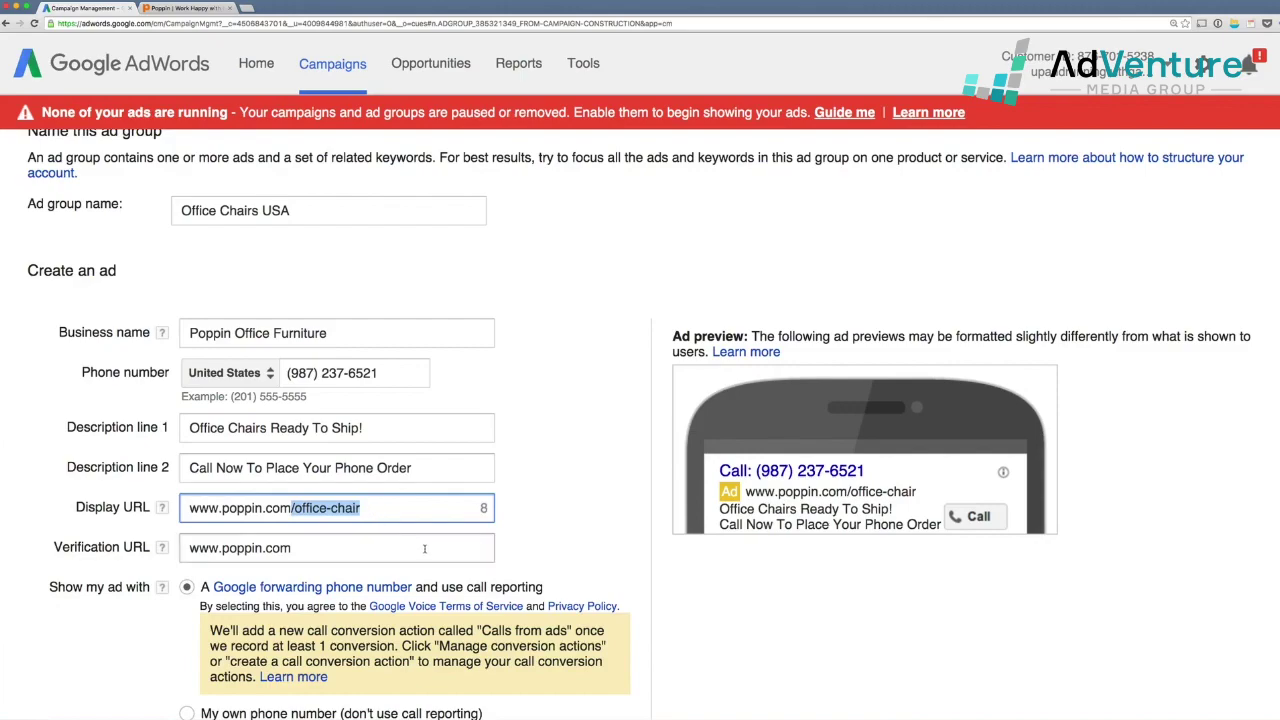
scroll(455, 546, "down", 4)
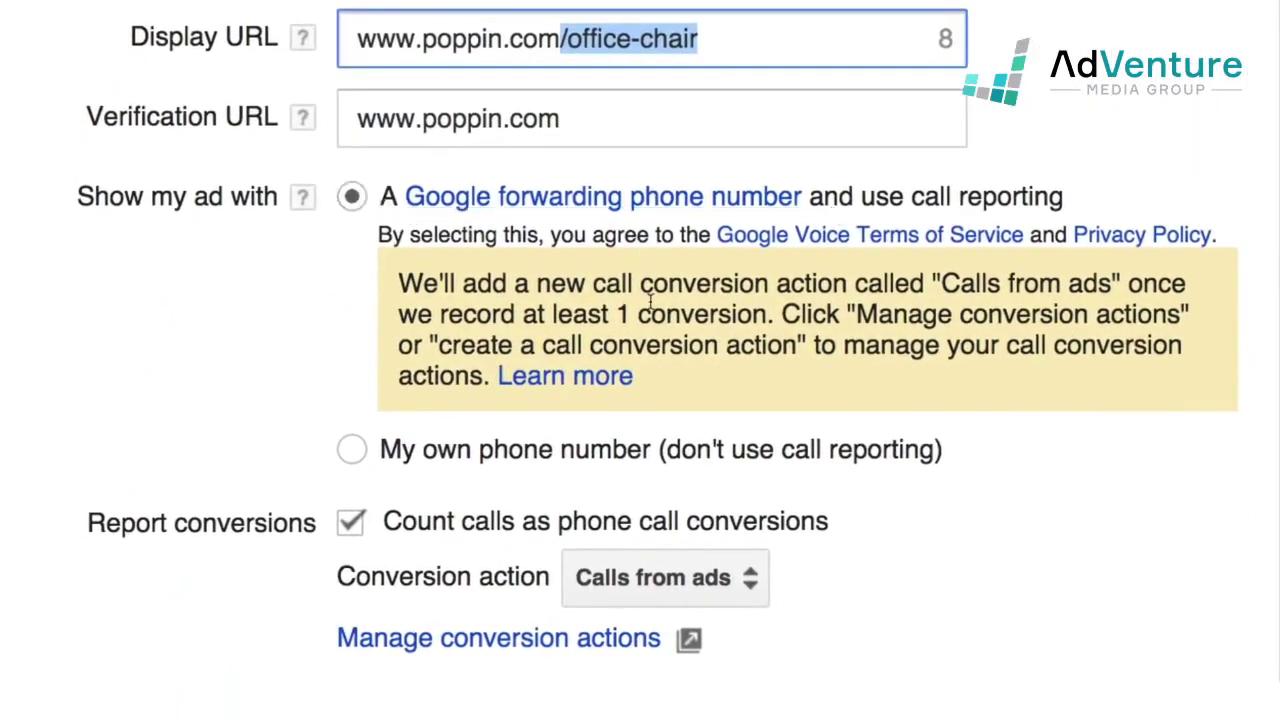
- Choose 'Calls from ads' as the conversion action for the ad's call reporting
left_click(511, 282)
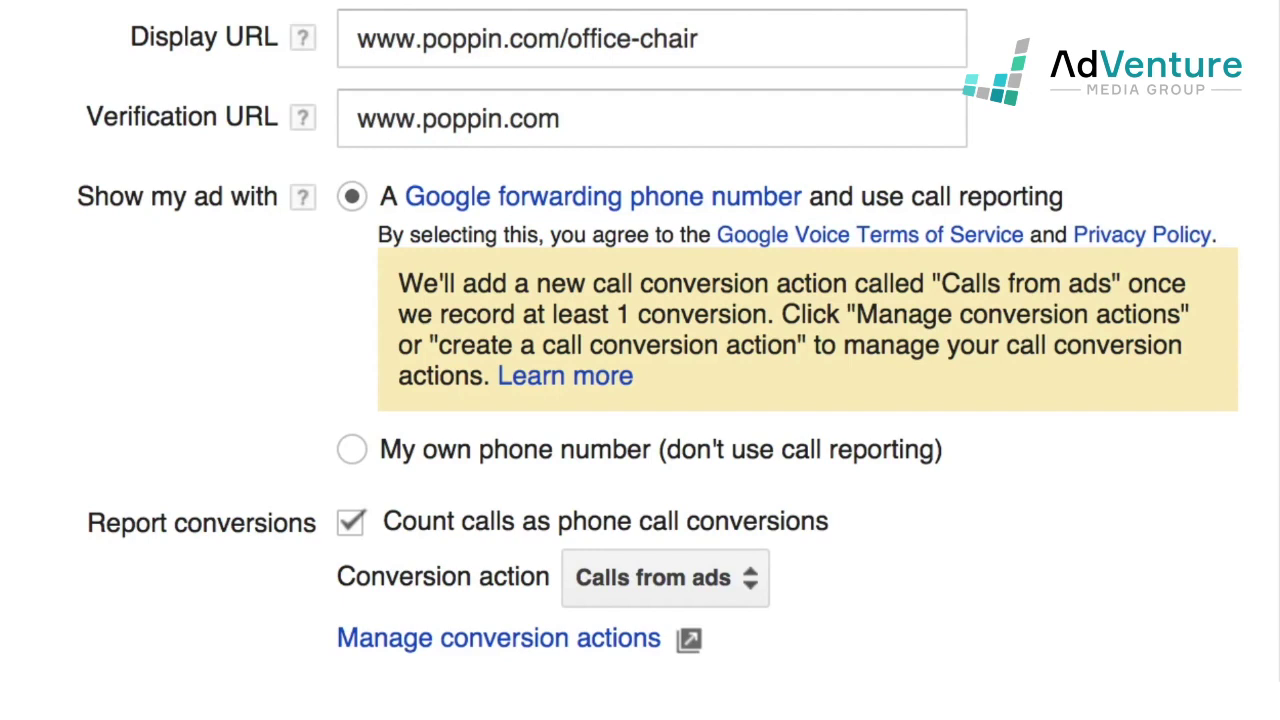
scroll(888, 403, "down", 1)
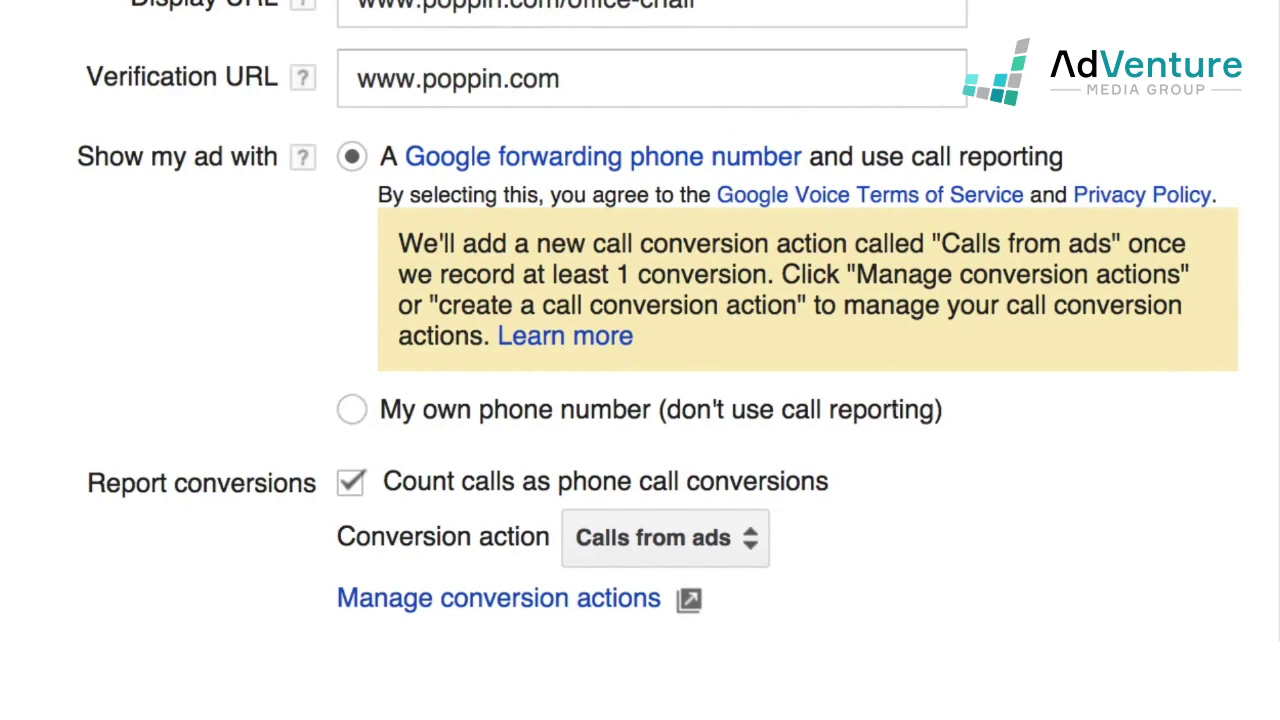
scroll(657, 314, "up", 1)
scroll(766, 194, "down", 1)
left_click(655, 542)
left_click(723, 566)
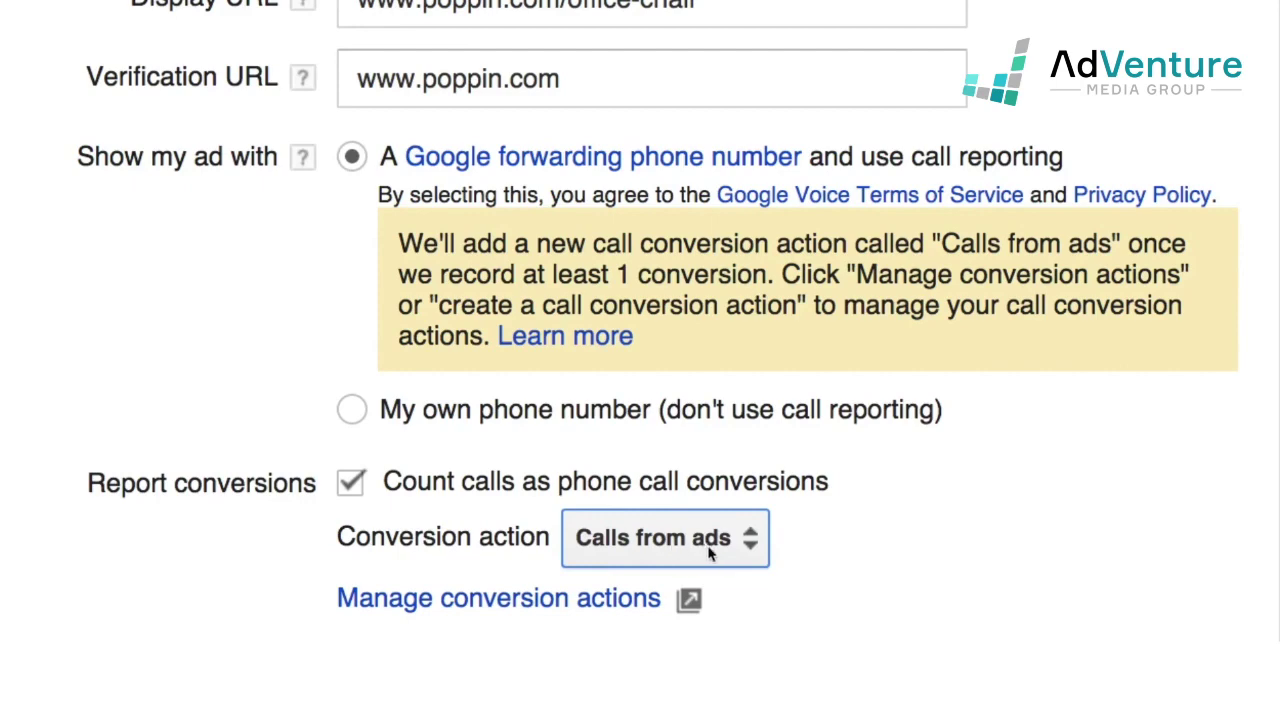
scroll(1008, 616, "down", 2)
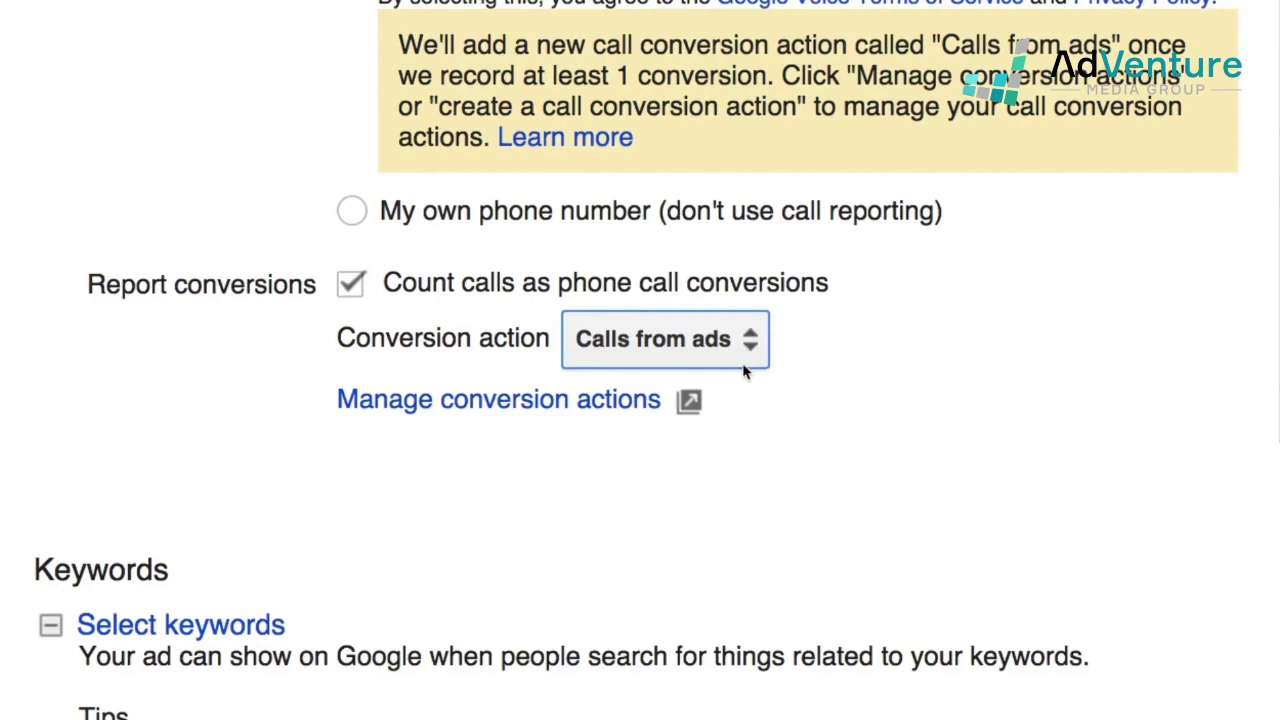
- Add every Desk category suggestion, from 'desk organizers' to 'student desk', as keywords
scroll(743, 370, "up", 1)
scroll(743, 370, "down", 7)
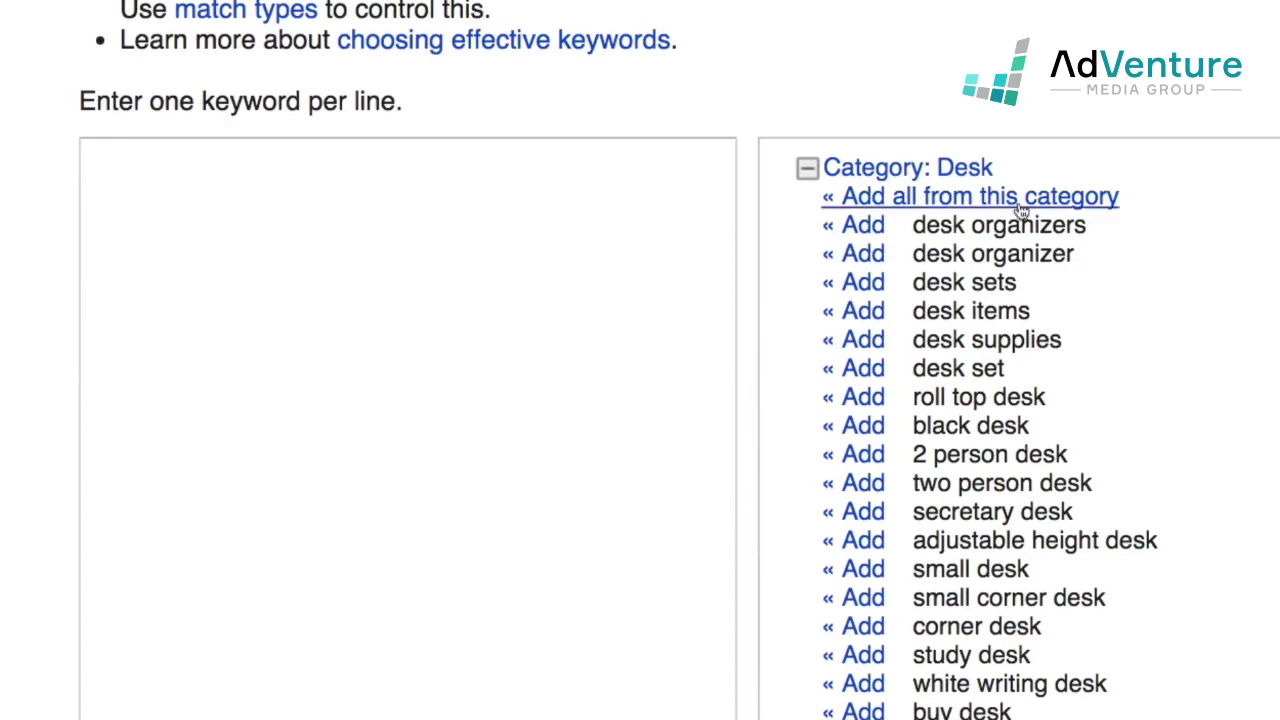
left_click(1015, 200)
scroll(682, 496, "down", 1)
scroll(682, 496, "down", 15)
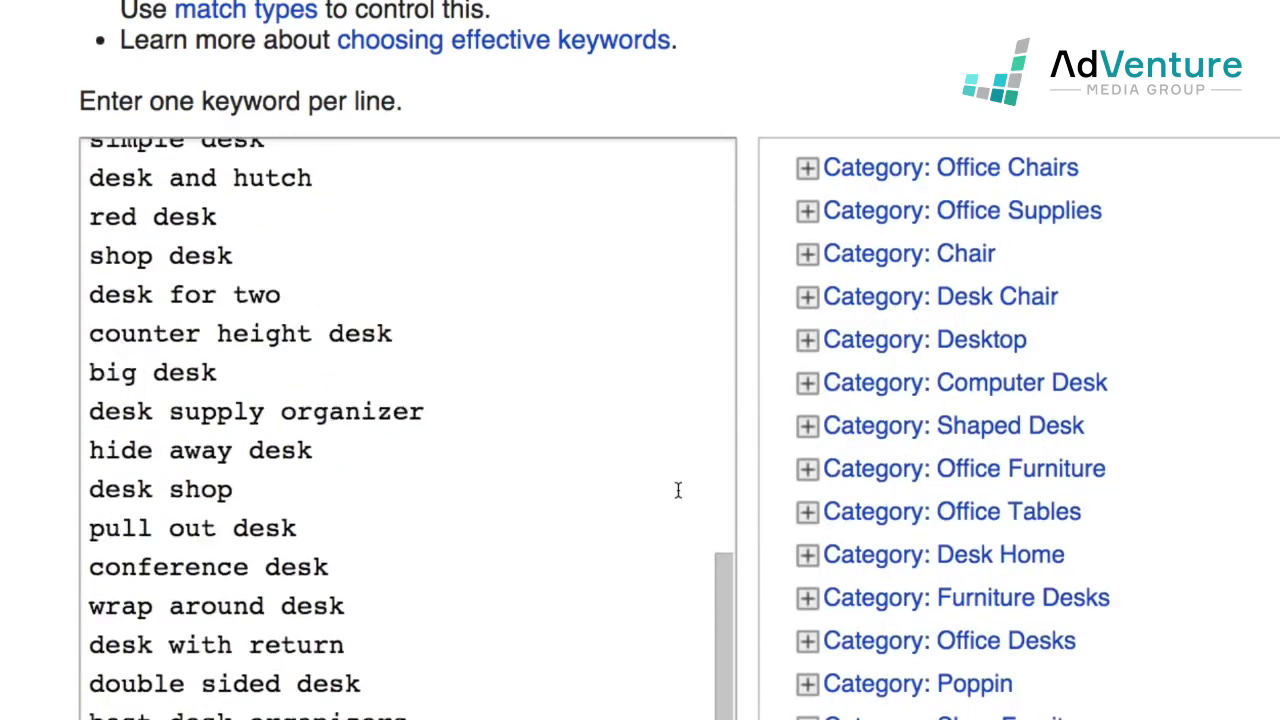
scroll(678, 490, "up", 5)
scroll(678, 490, "up", 10)
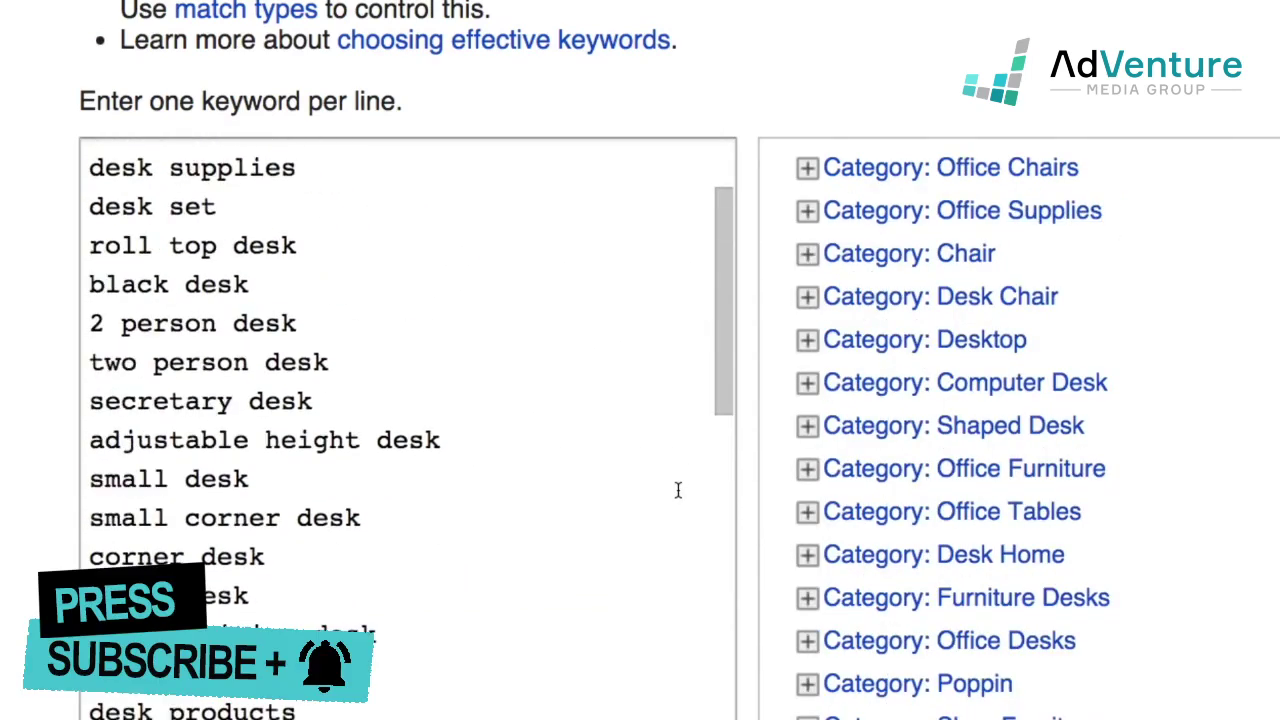
scroll(980, 560, "down", 6)
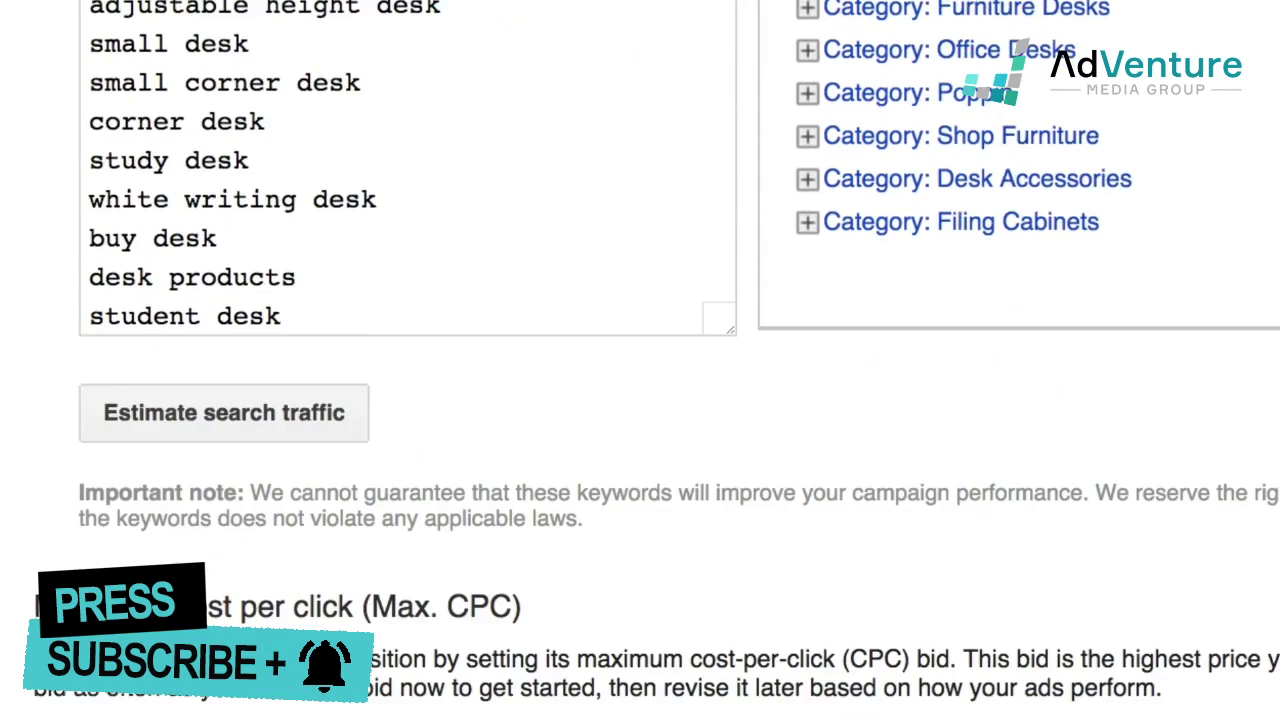
scroll(640, 360, "down", 4)
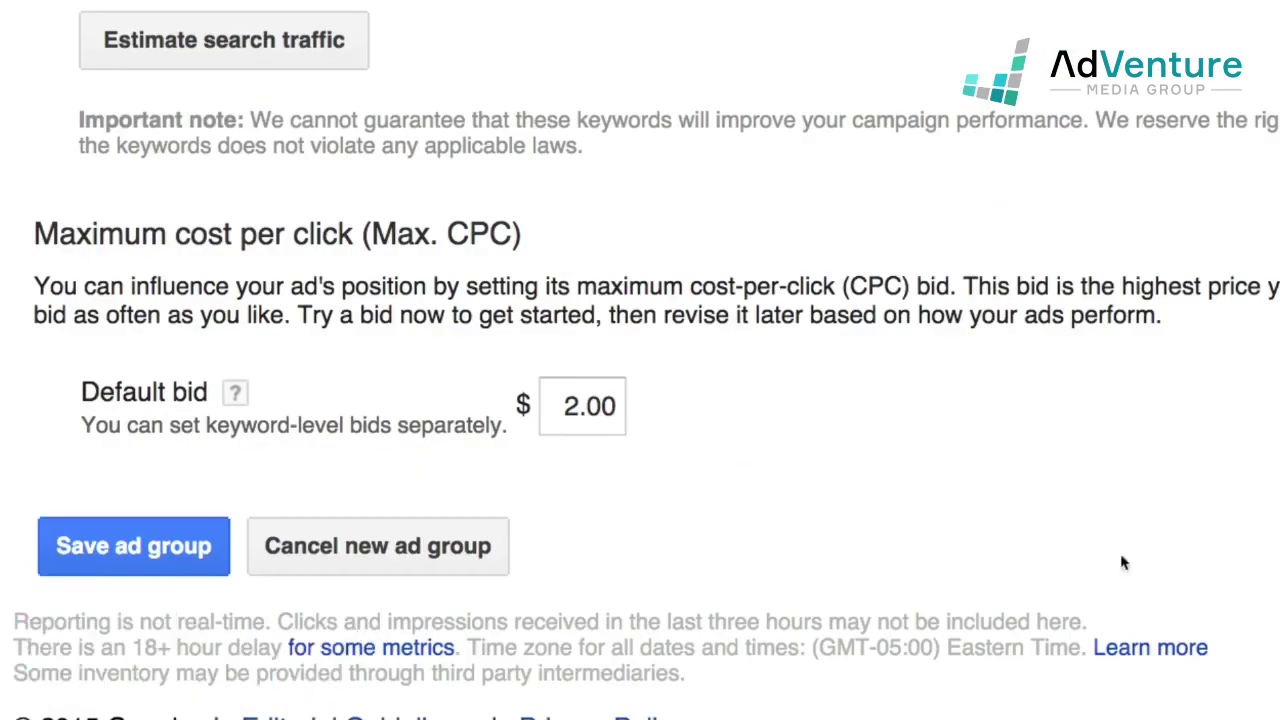
- Attempt to save the ad group and review the reported errors
left_click(165, 565)
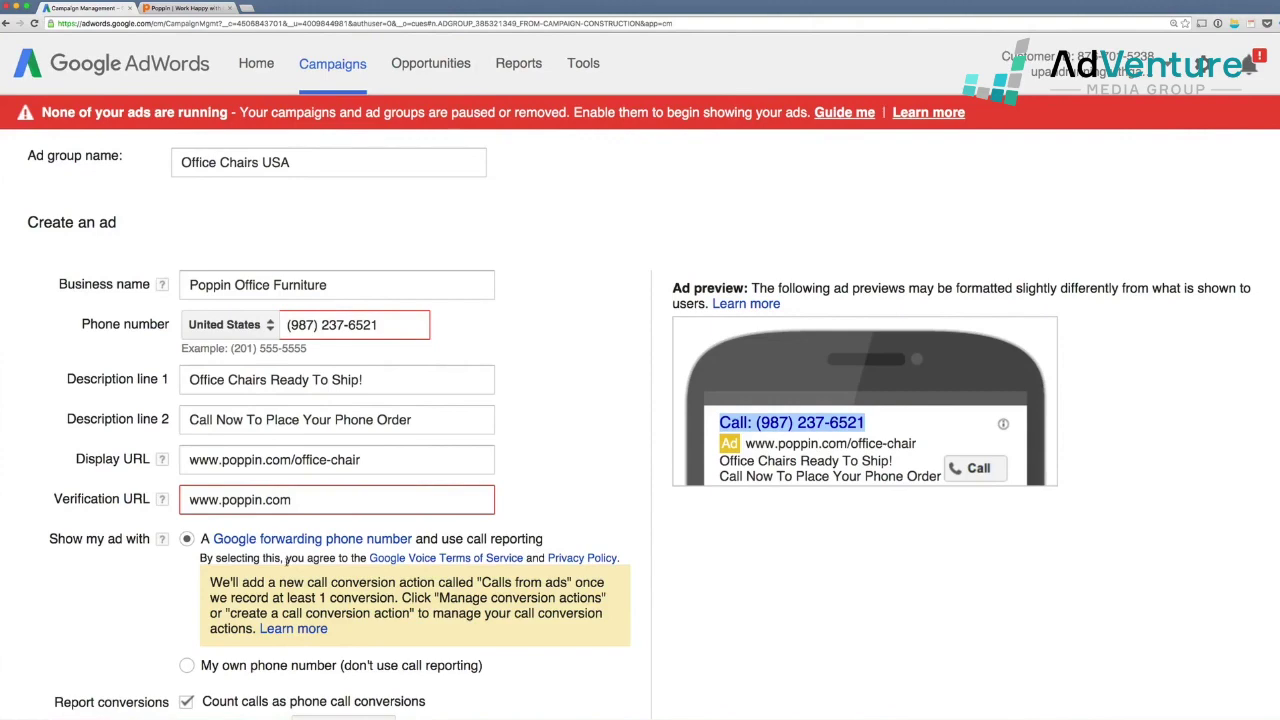
scroll(287, 562, "down", 1)
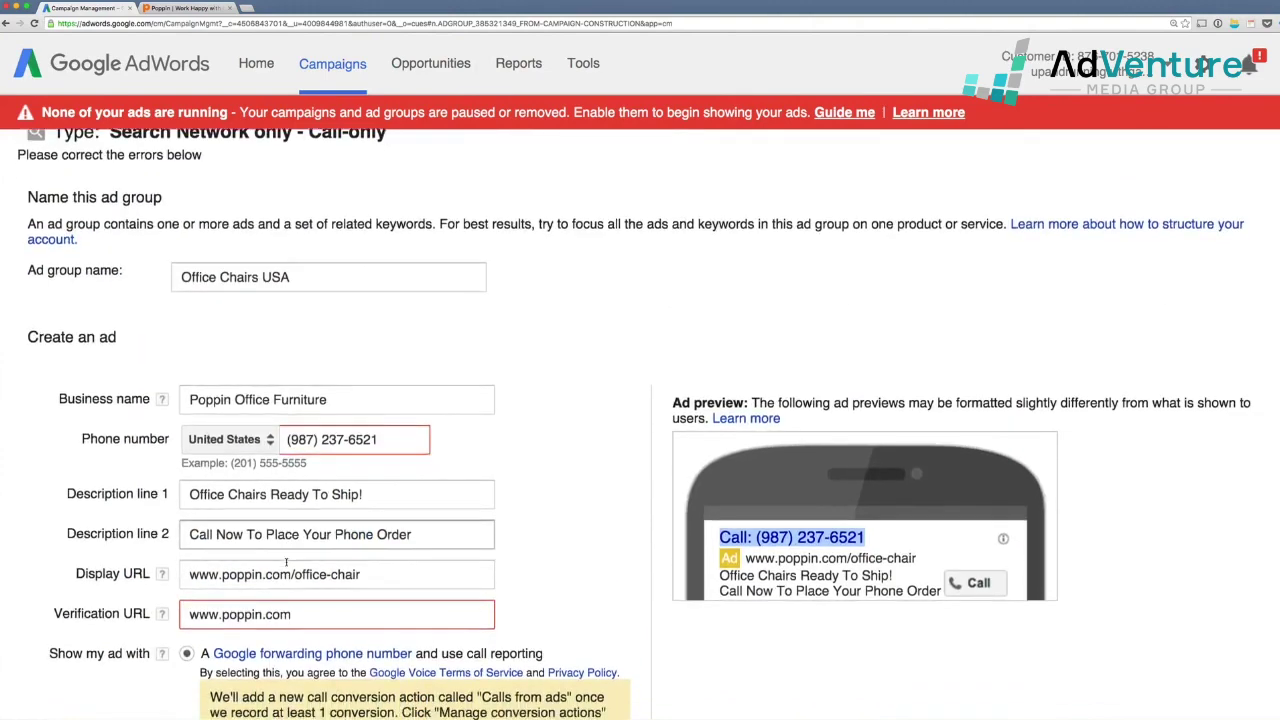
scroll(287, 562, "down", 3)
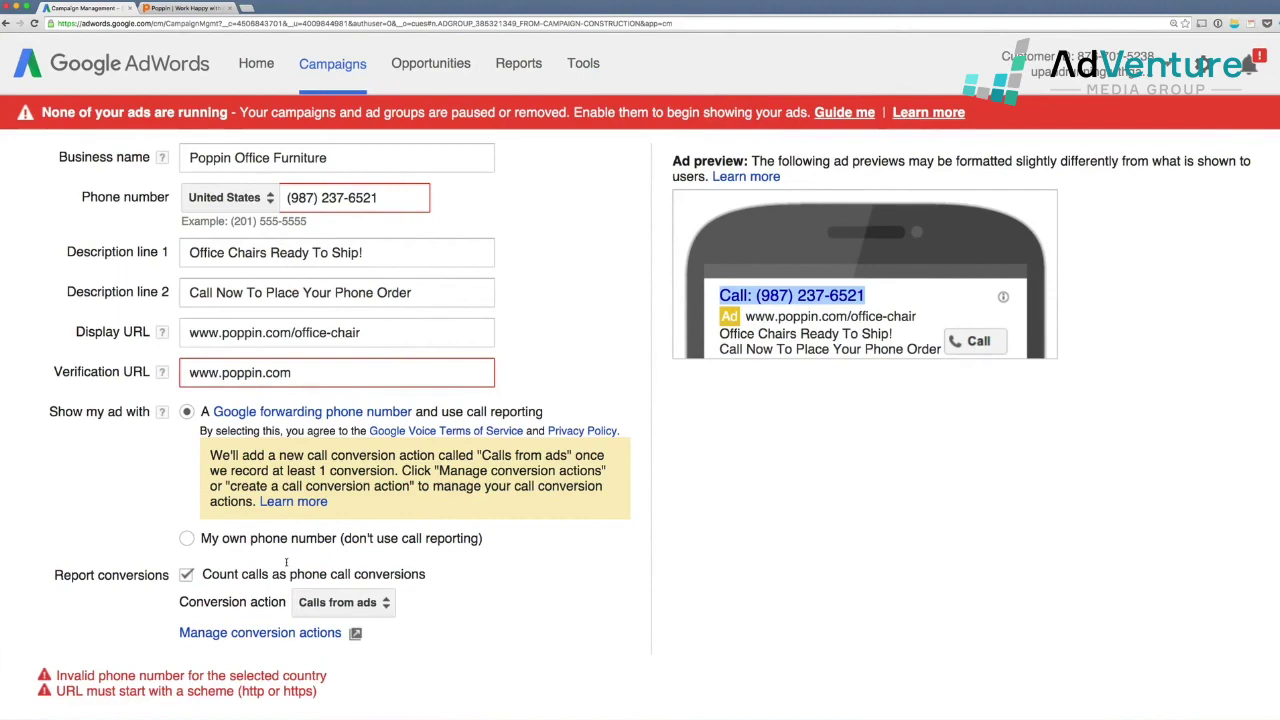
scroll(286, 562, "up", 4)
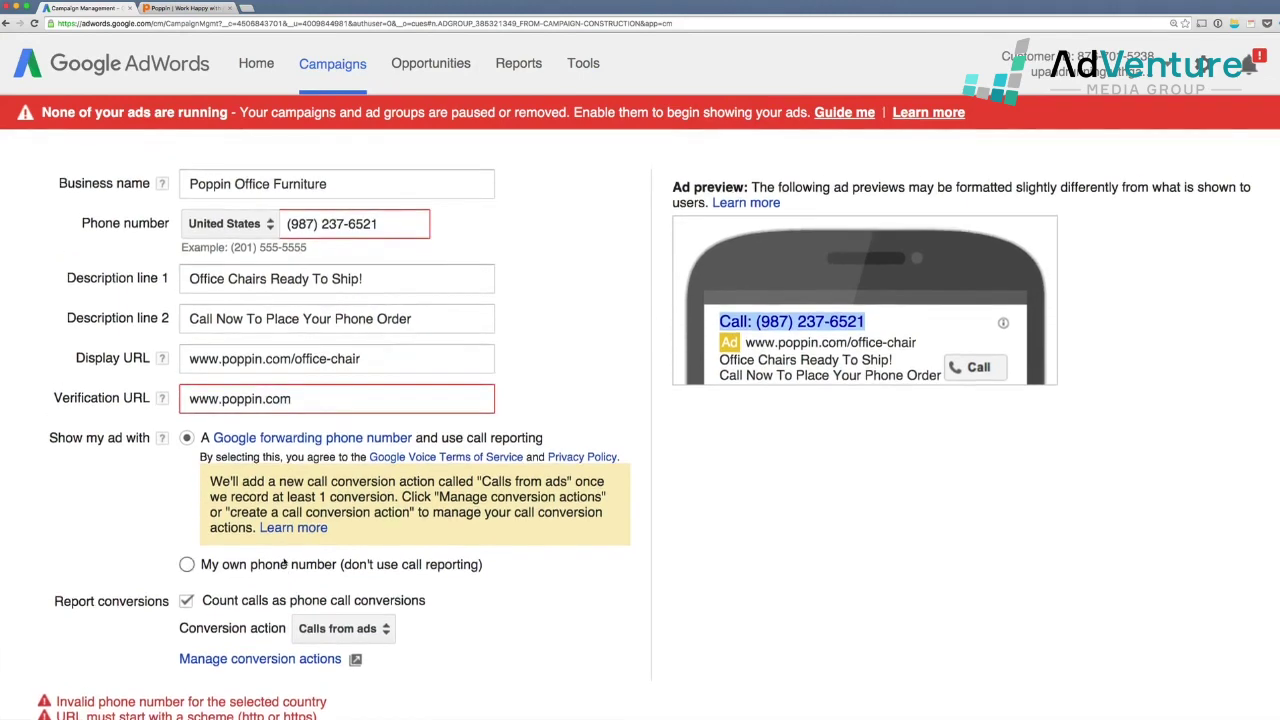
triple_click(277, 522)
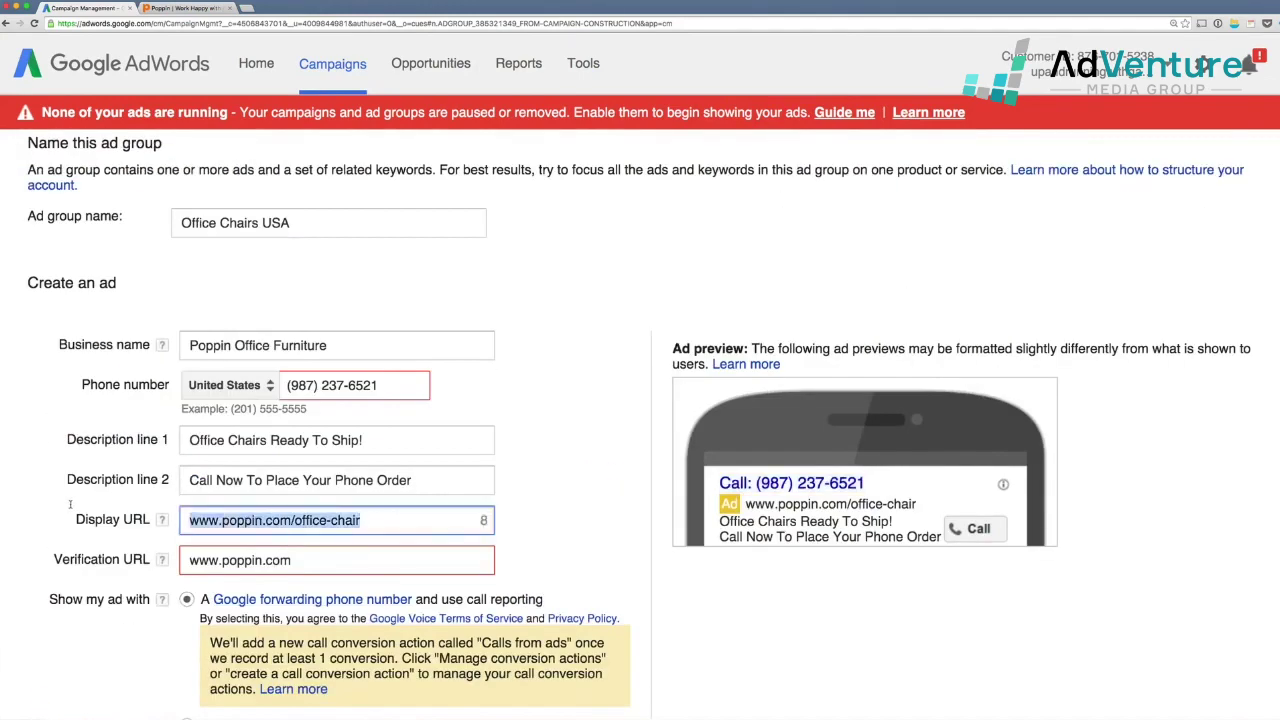
left_click(354, 559)
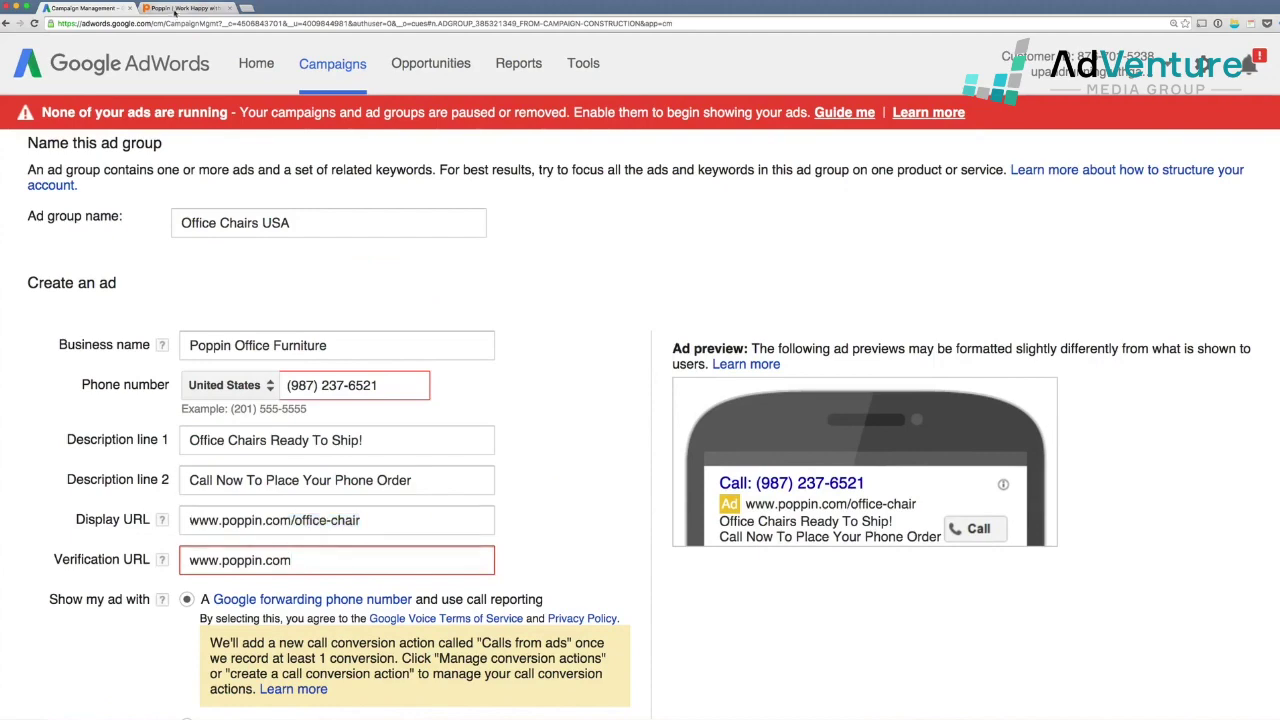
left_click(185, 8)
left_click(117, 24)
key("super+c")
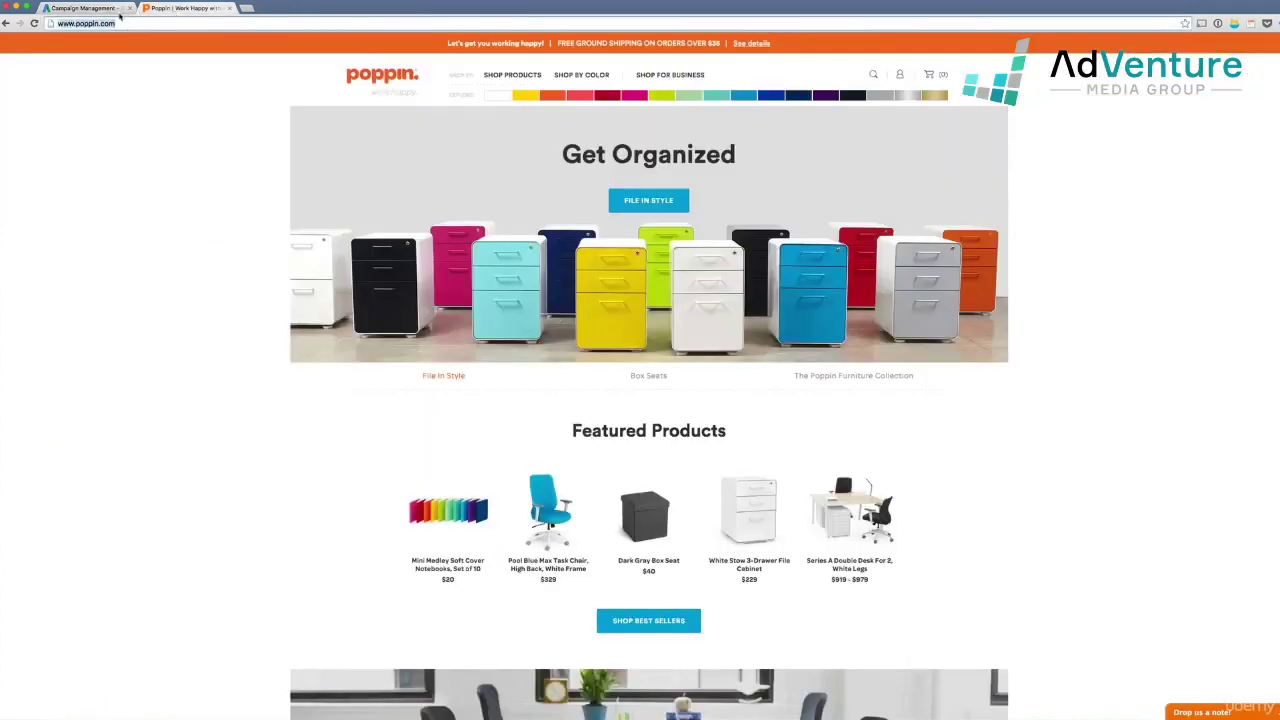
left_click(110, 8)
key("super+v")
key("shift+alt+Left")
key("shift+alt+Left")
key("shift+alt+Left")
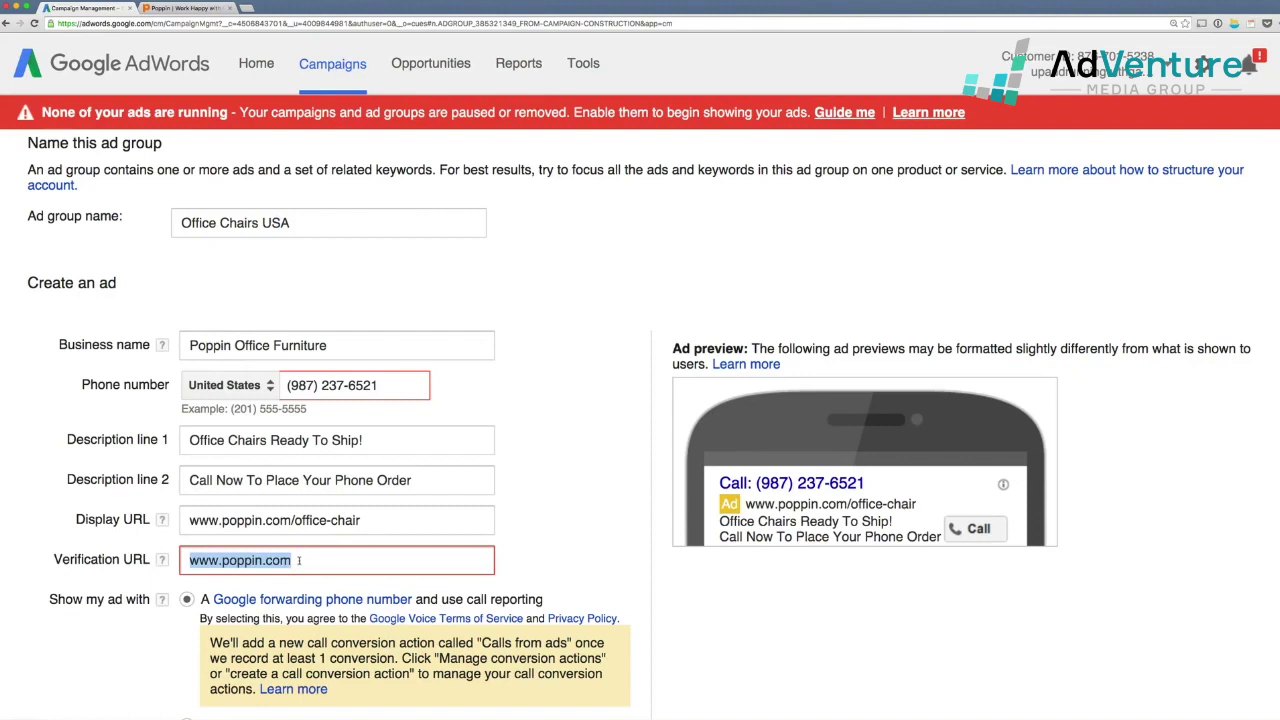
key("super+v")
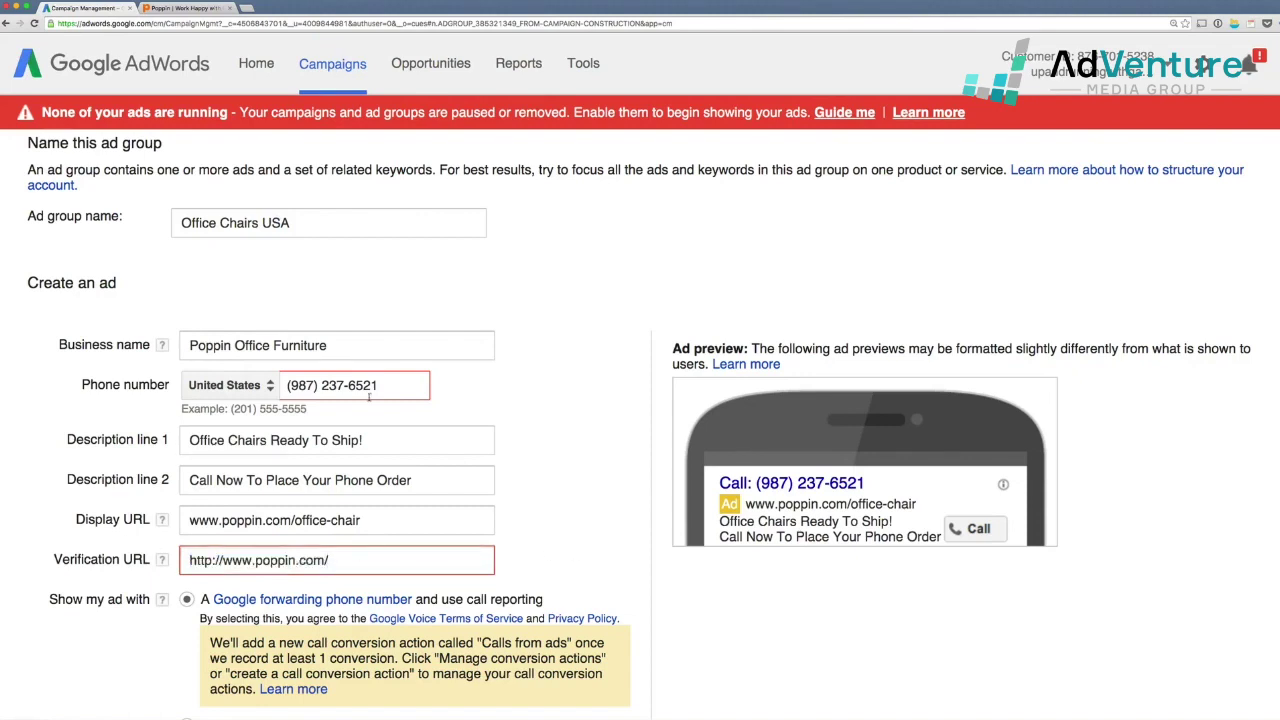
- Correct the phone number's area code and save the Office Chairs USA ad group
left_click(314, 393)
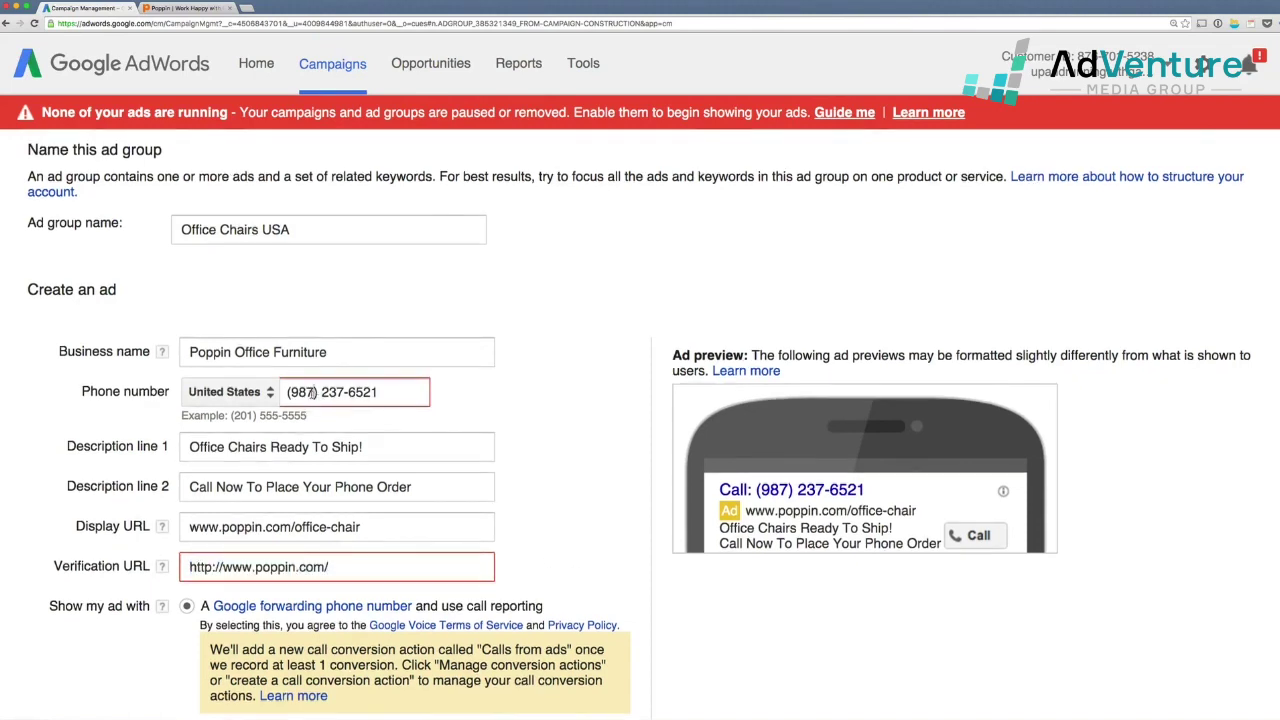
key("BackSpace")
key("BackSpace")
key("BackSpace")
type("631")
scroll(352, 486, "down", 10)
scroll(123, 605, "down", 10)
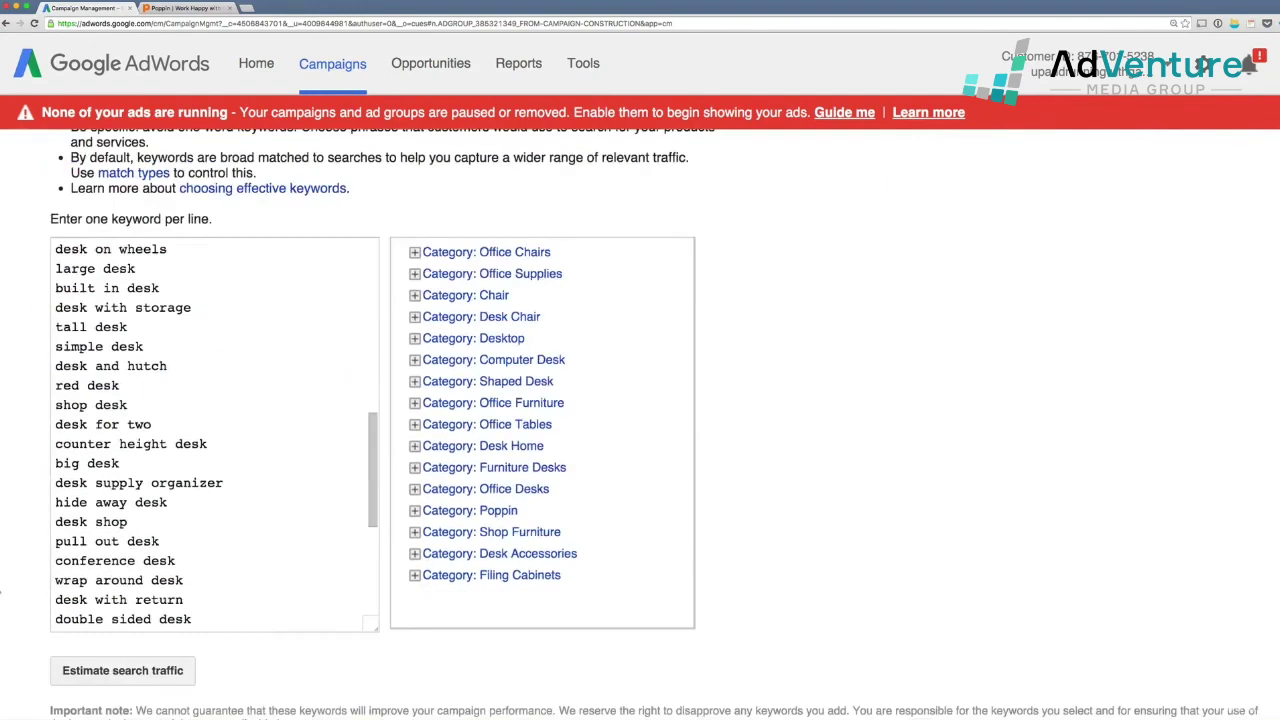
left_click(86, 598)
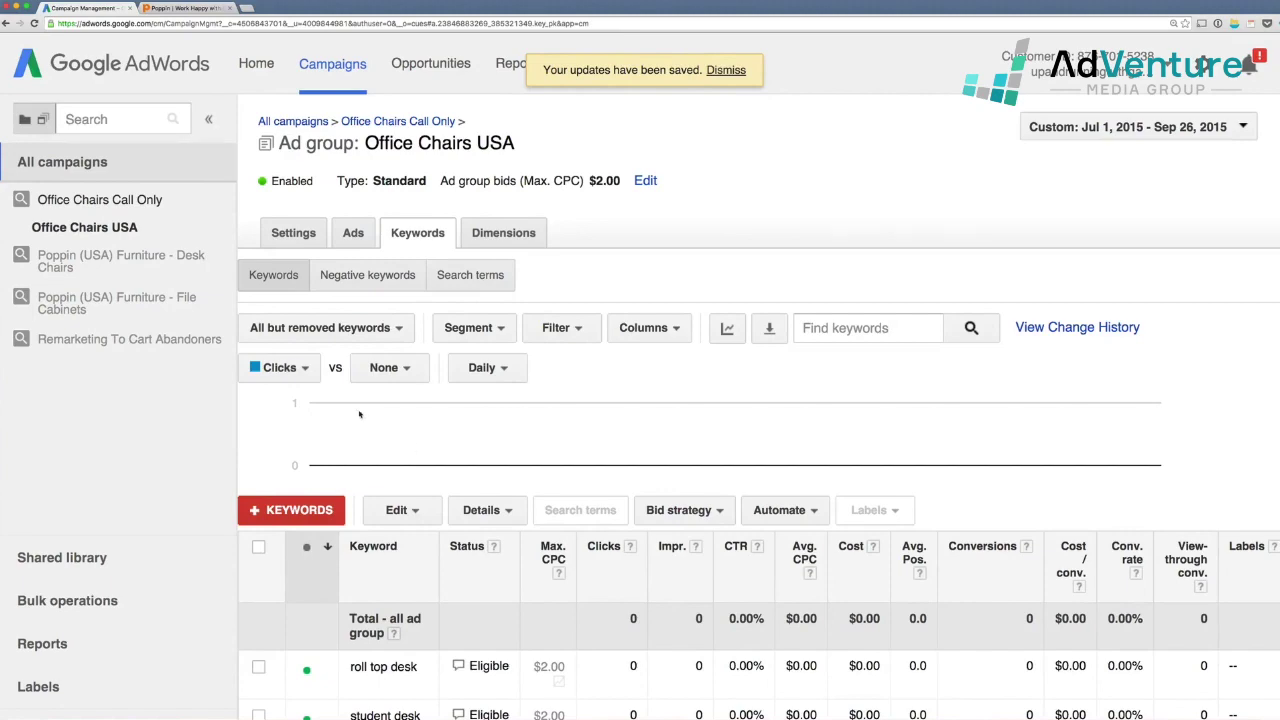
- Set the Office Chairs Call Only campaign's status to Paused in the All campaigns list
left_click(130, 200)
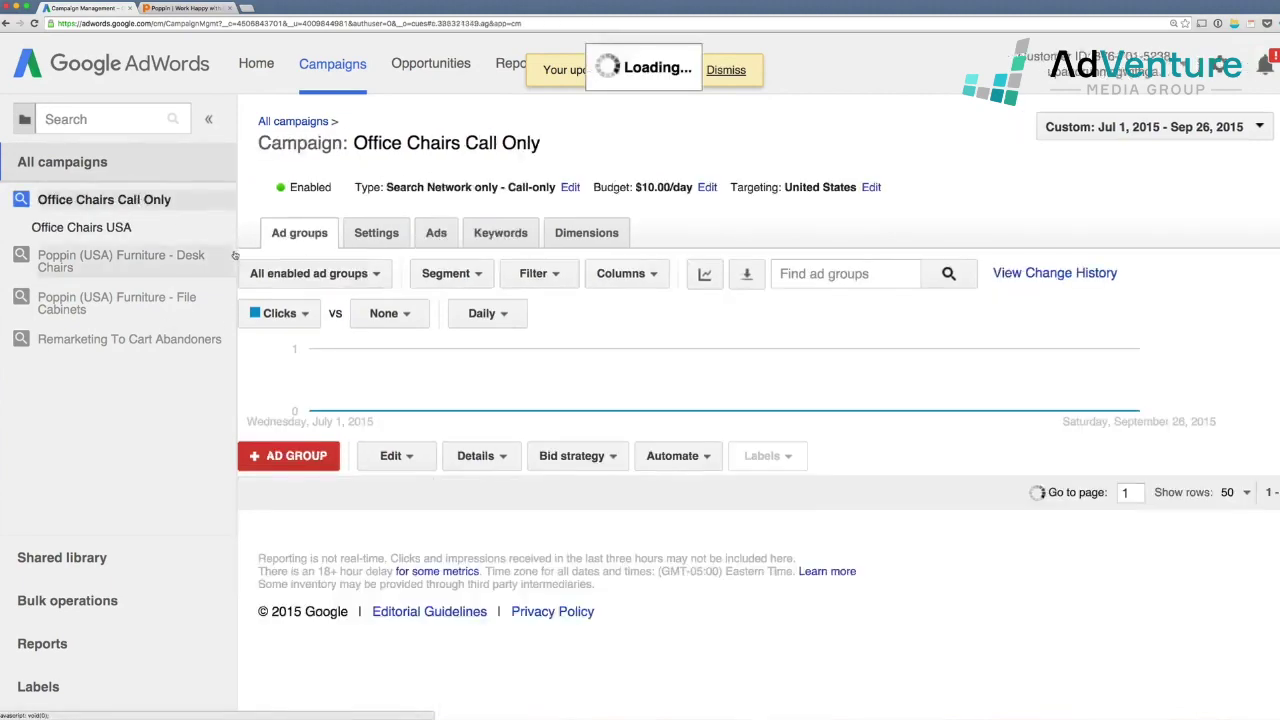
left_click(62, 161)
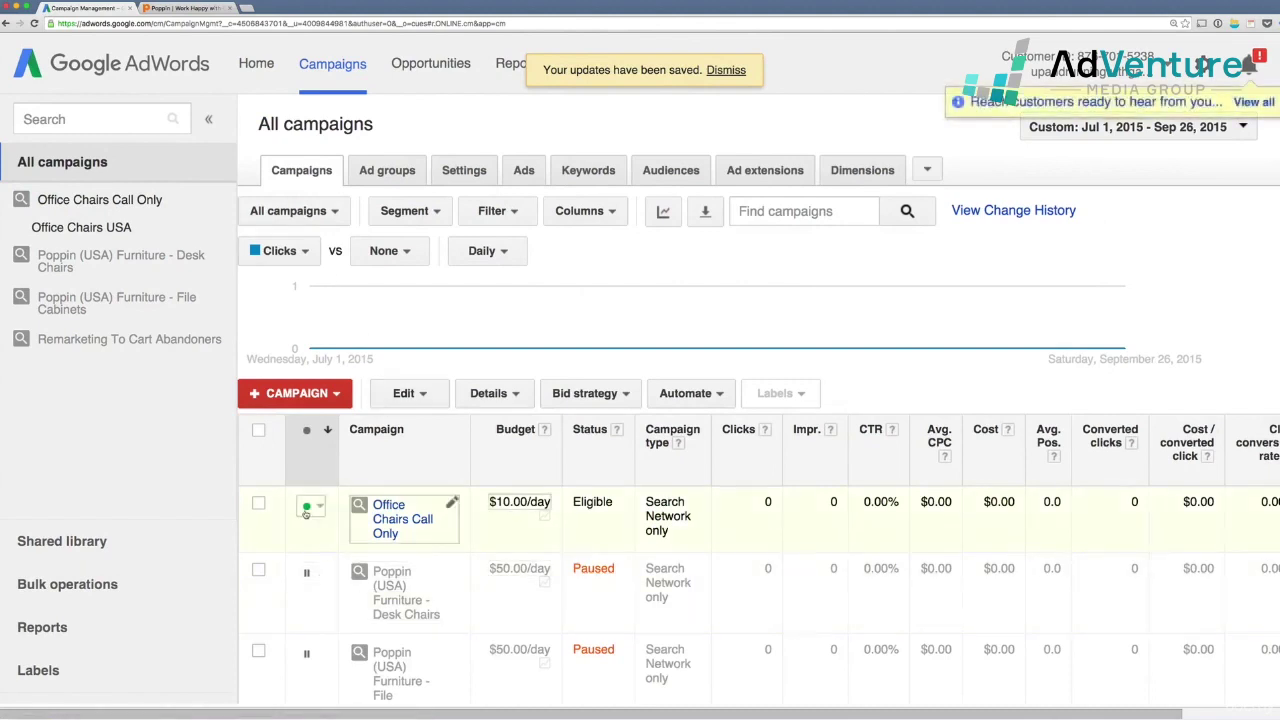
left_click(310, 505)
left_click(325, 551)
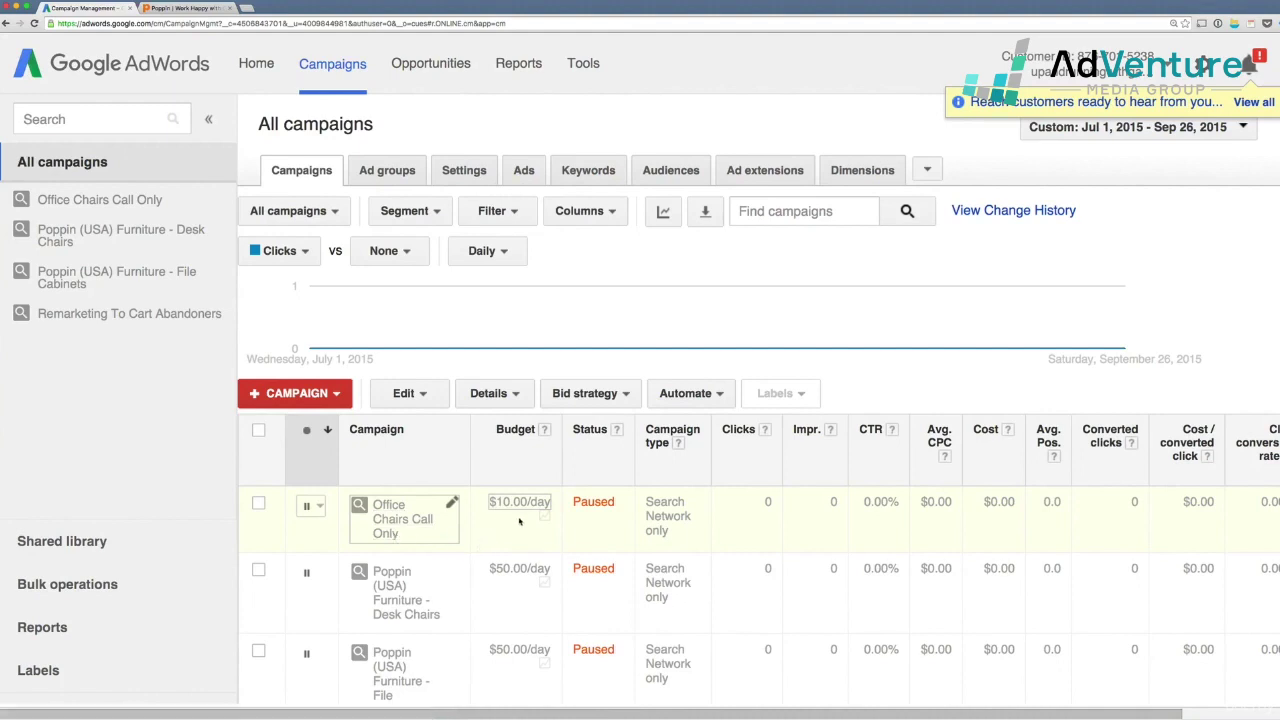
scroll(538, 522, "left", 1)
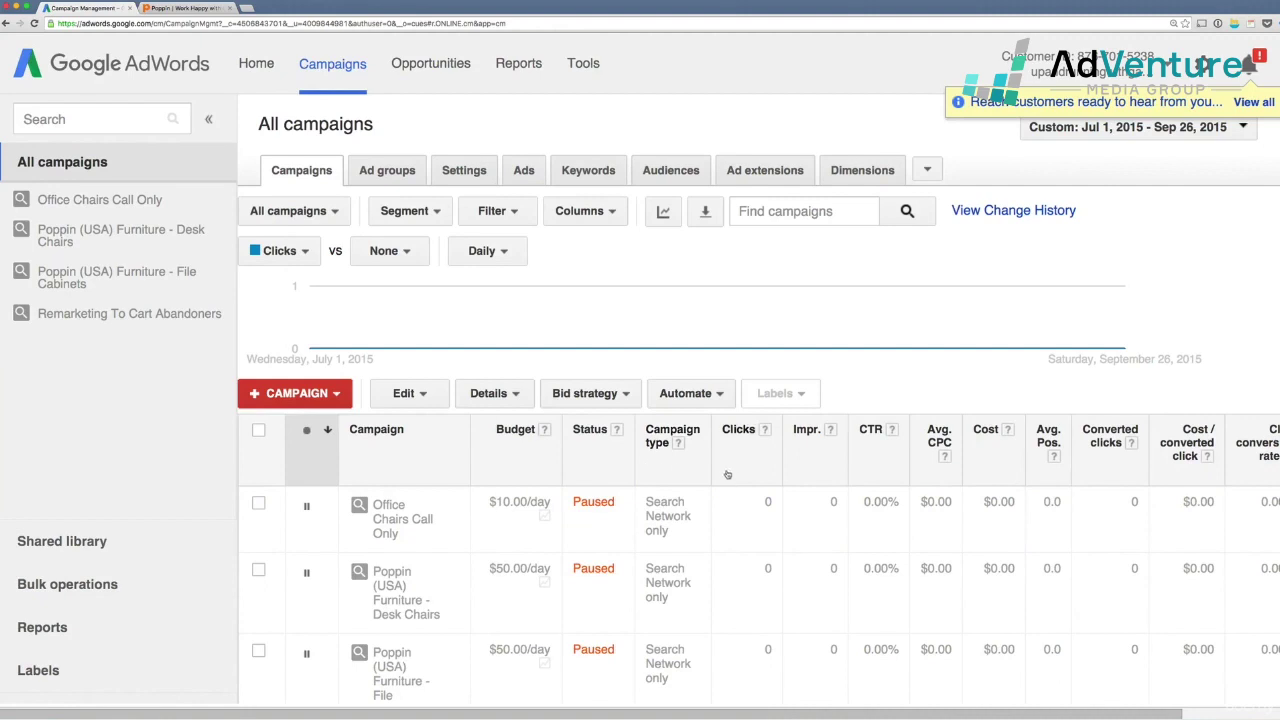
scroll(715, 465, "right", 2)
scroll(700, 455, "left", 2)
- Add the Campaign subtype attribute column to the campaigns table
left_click(580, 211)
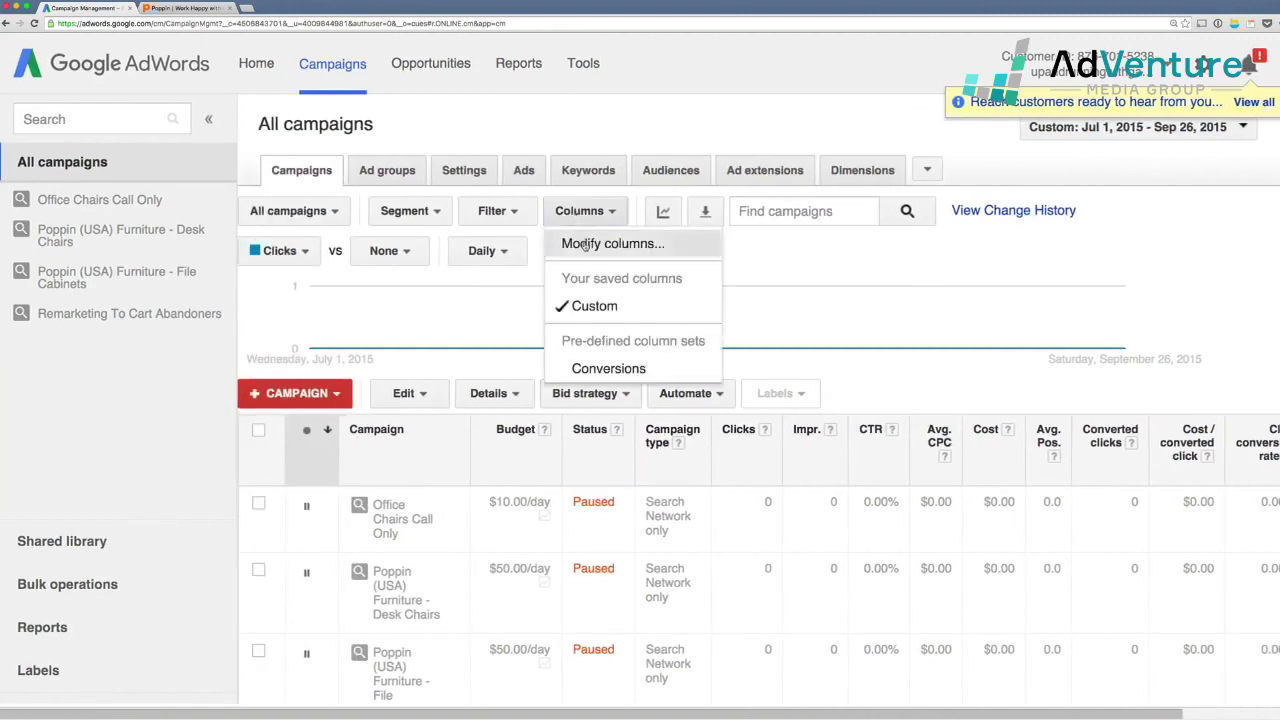
left_click(605, 241)
scroll(476, 330, "down", 1)
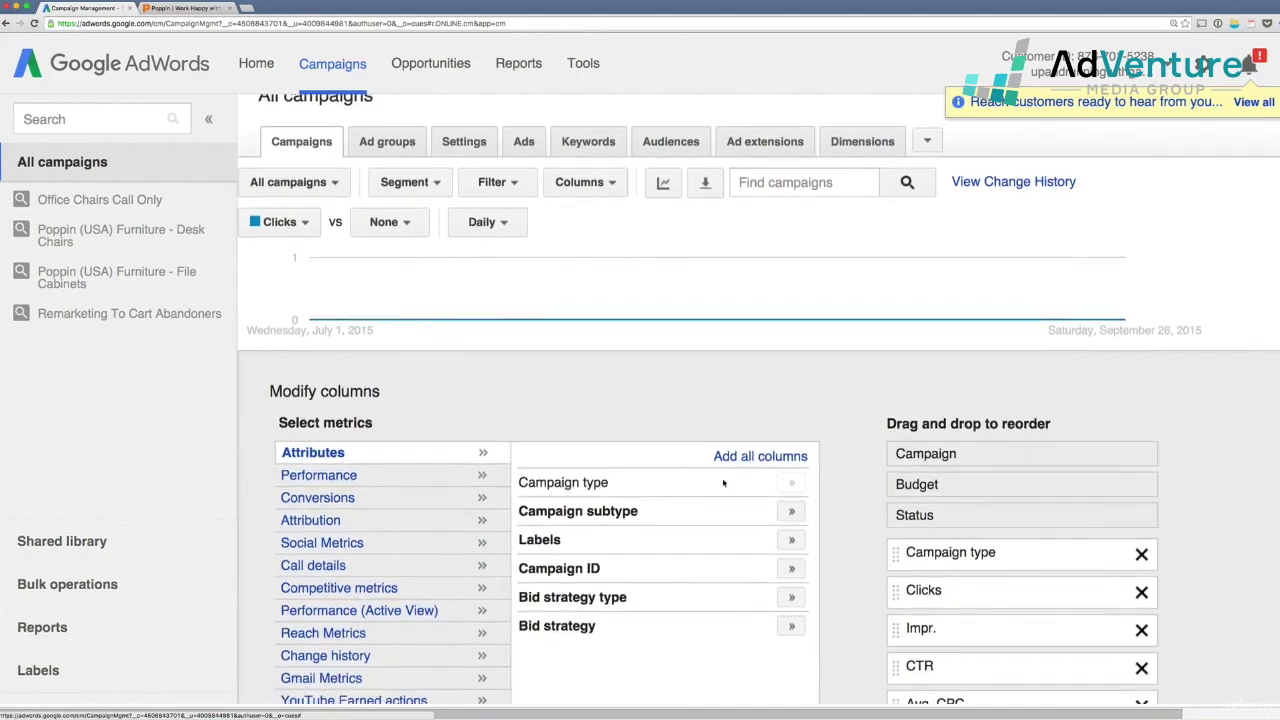
left_click(791, 513)
scroll(580, 423, "down", 10)
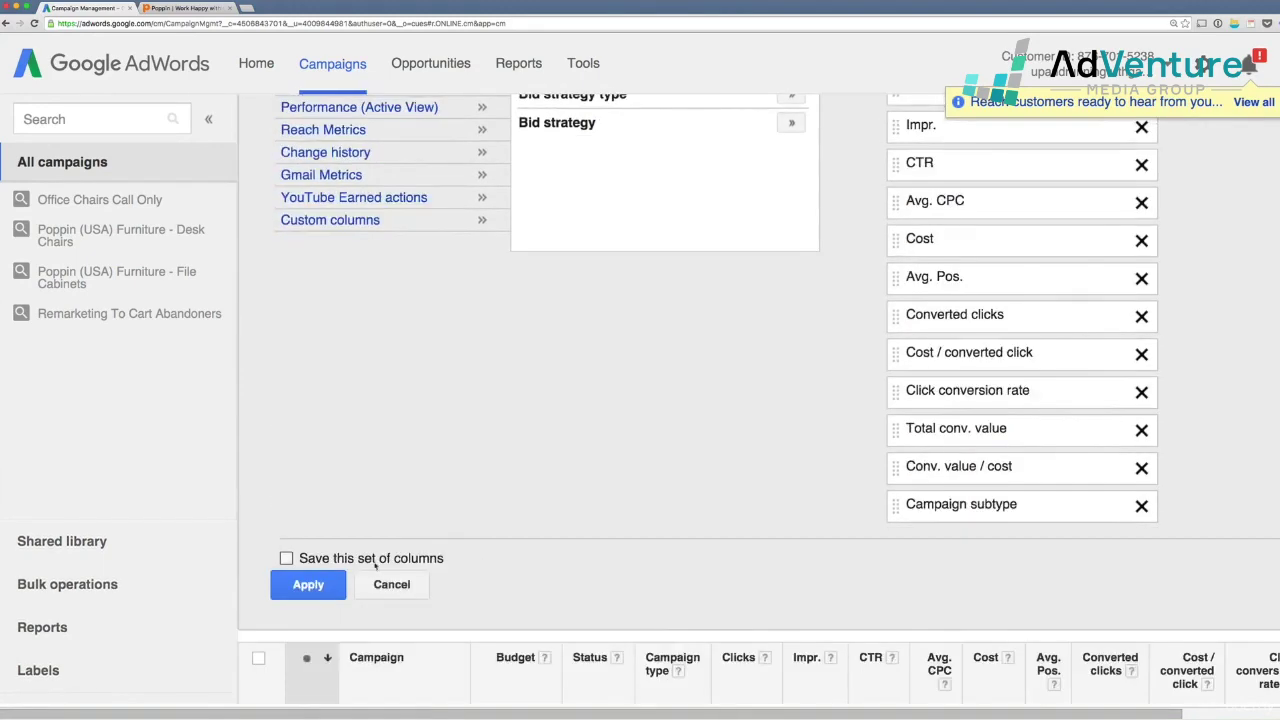
left_click(339, 587)
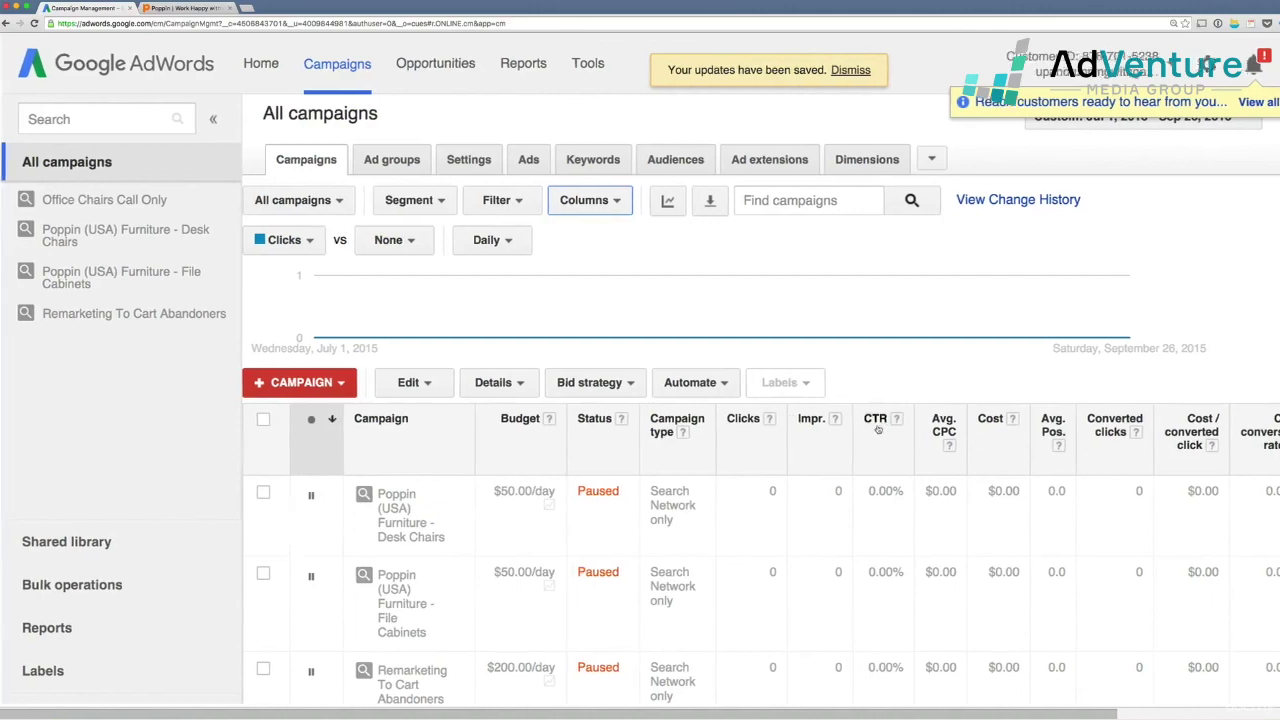
- Check that Office Chairs Call Only shows subtype Call-only with zero clicks
scroll(878, 428, "right", 5)
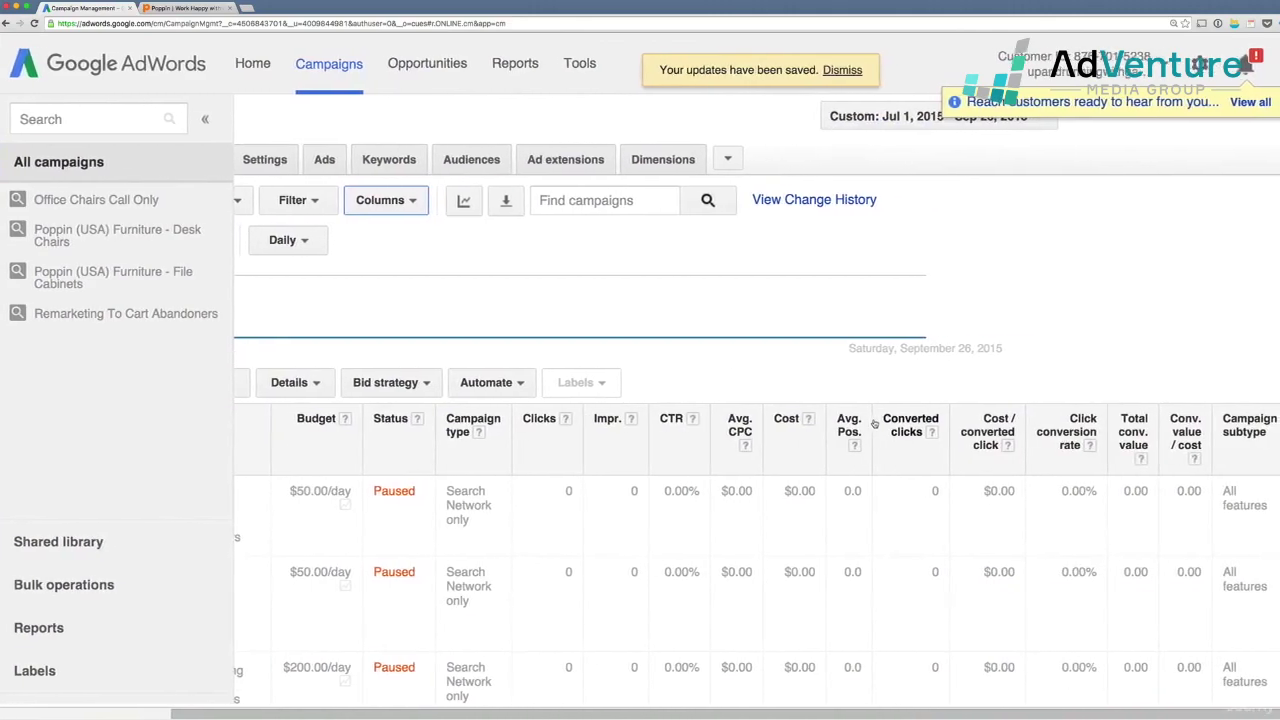
scroll(1272, 530, "down", 2)
scroll(1272, 530, "down", 2)
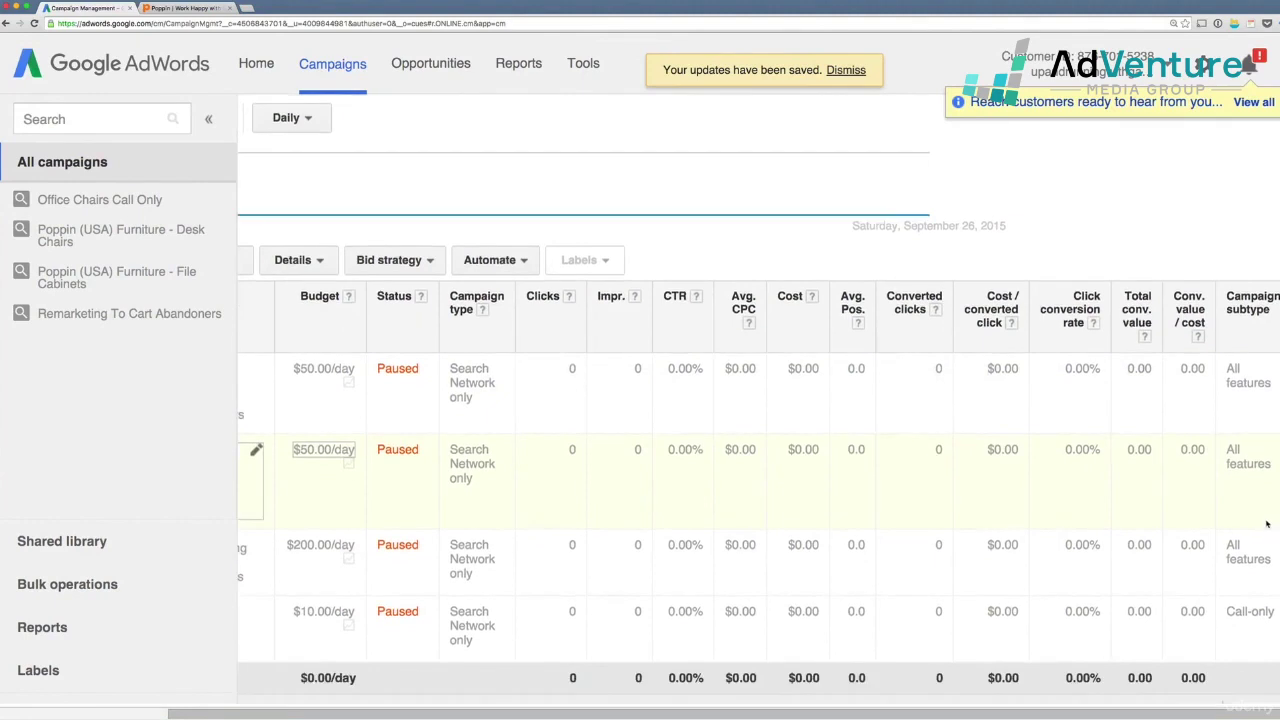
left_click_drag(1226, 607, 1276, 605)
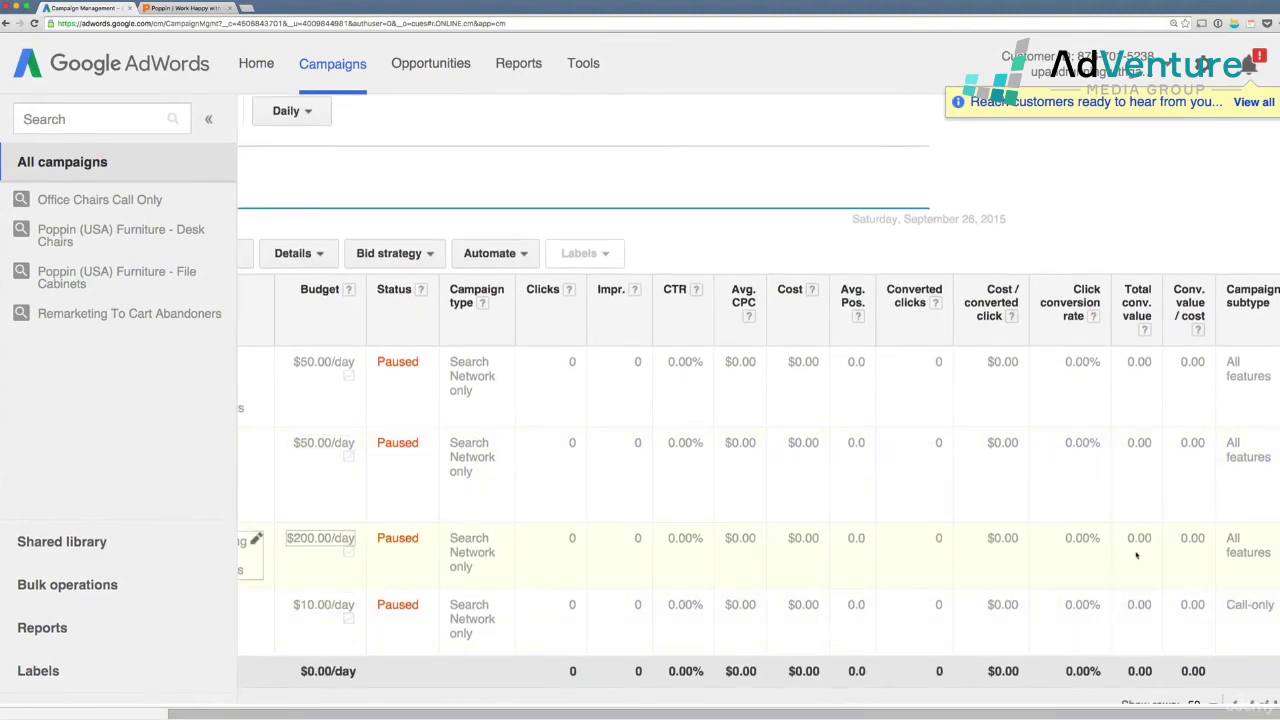
scroll(1136, 554, "left", 3)
scroll(1136, 554, "left", 1)
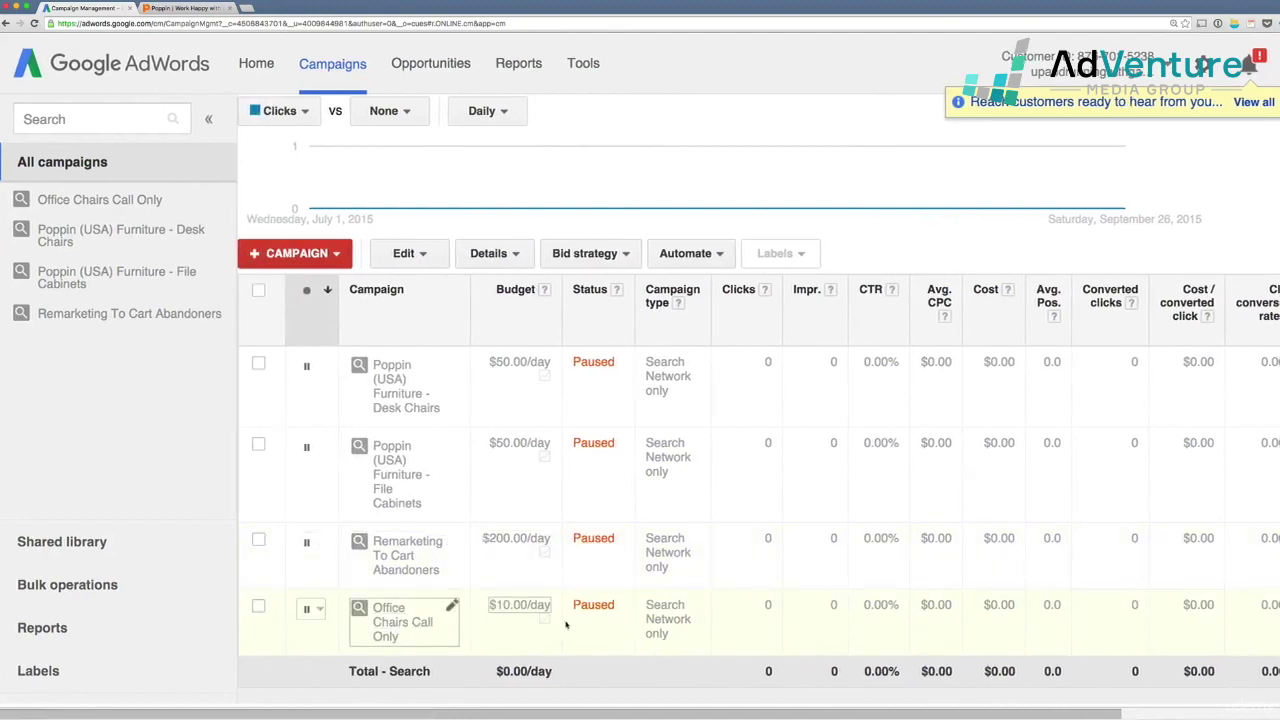
scroll(586, 476, "up", 3)
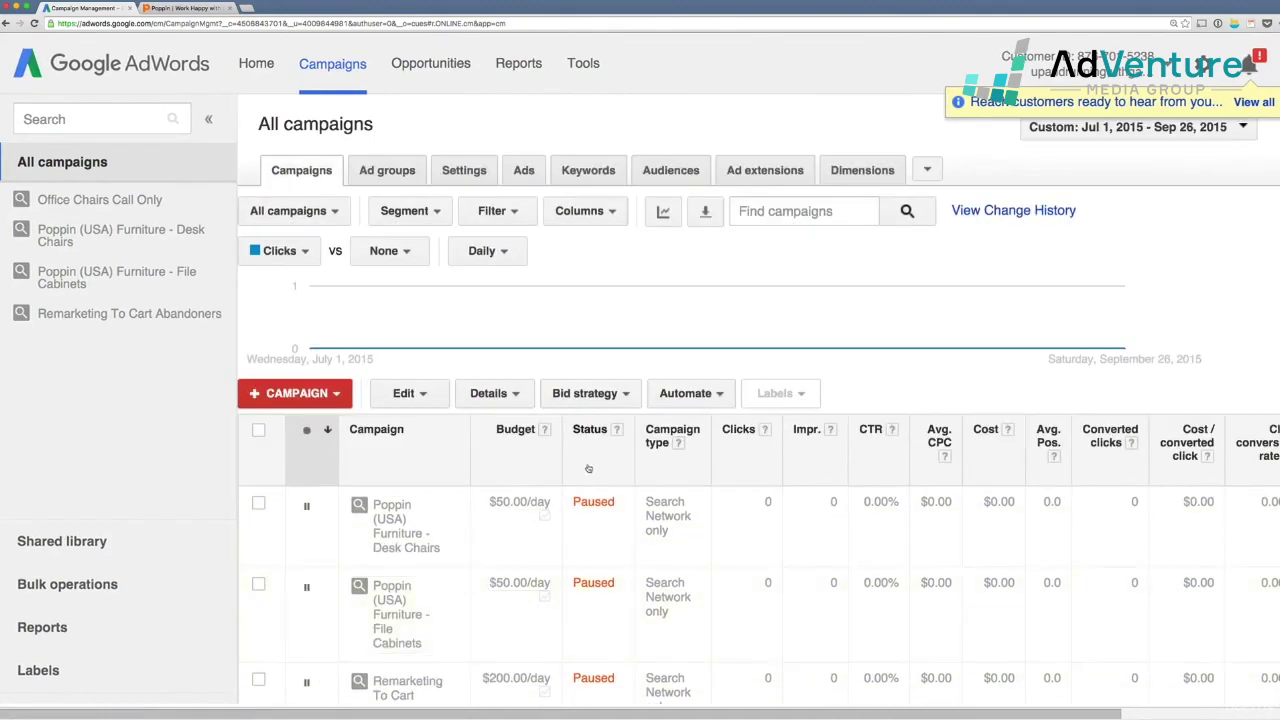
scroll(589, 468, "down", 3)
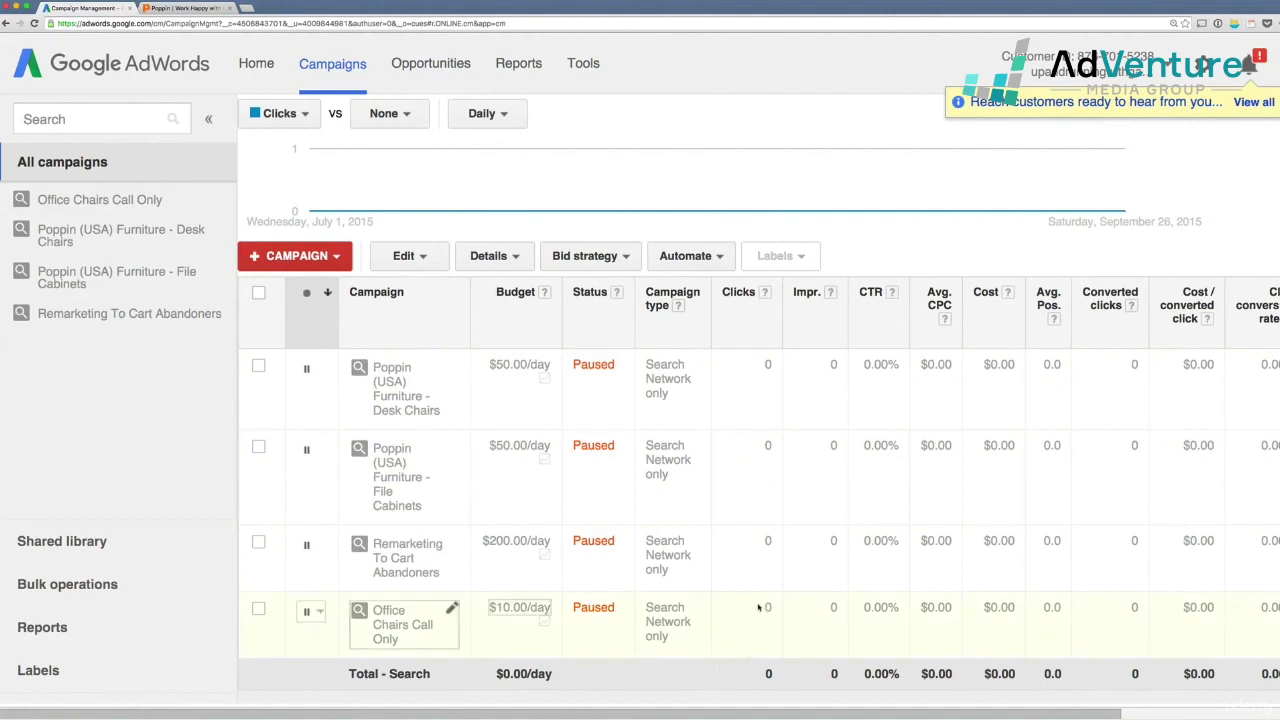
left_click_drag(766, 608, 777, 610)
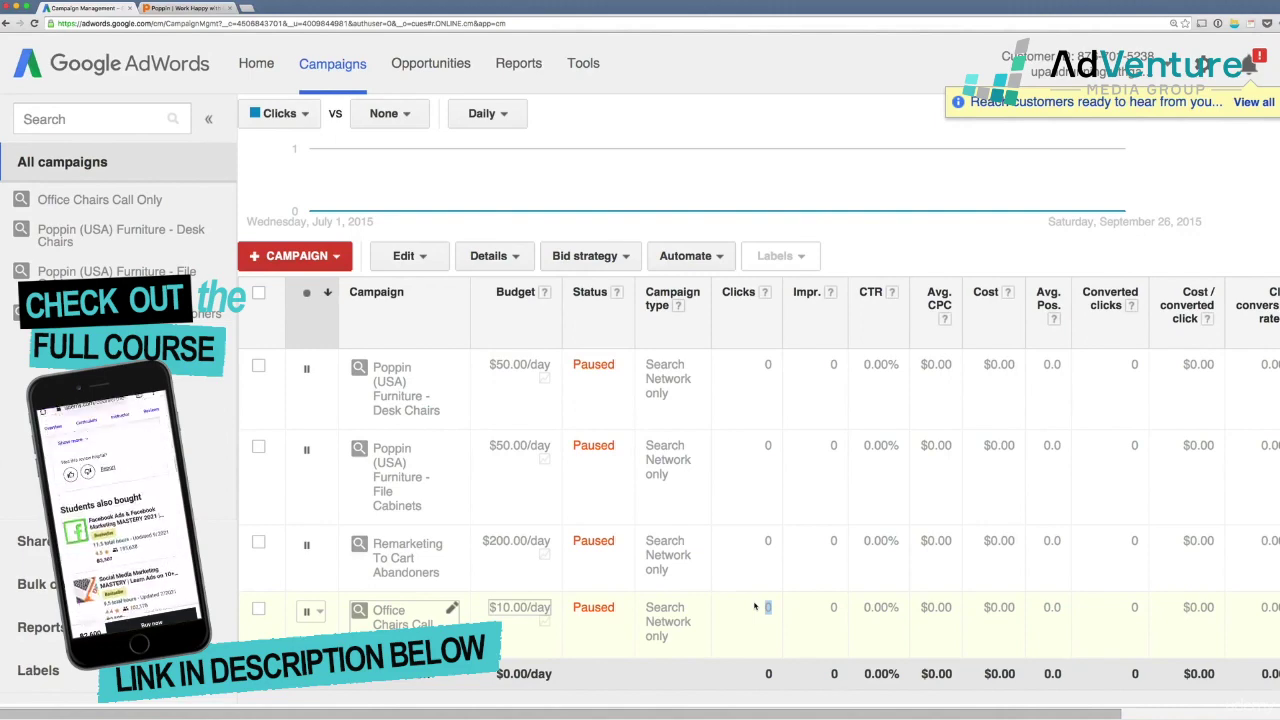
scroll(755, 603, "up", 1)
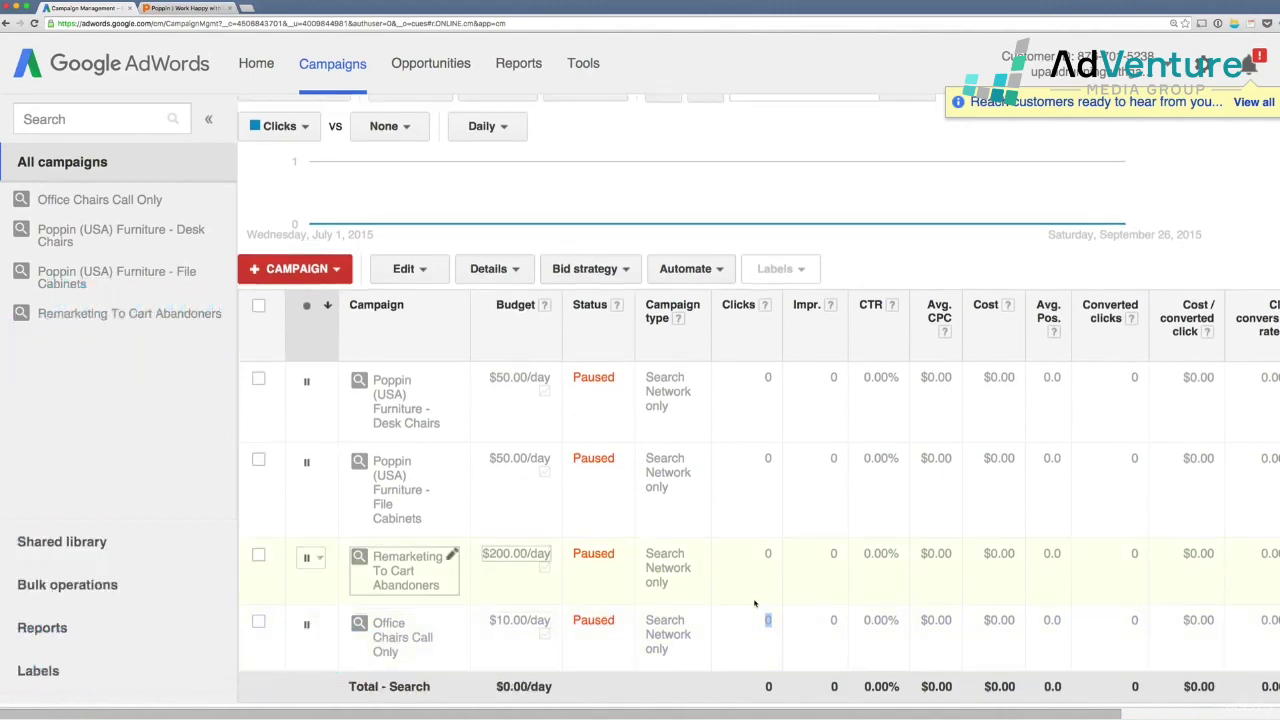
scroll(755, 603, "down", 1)
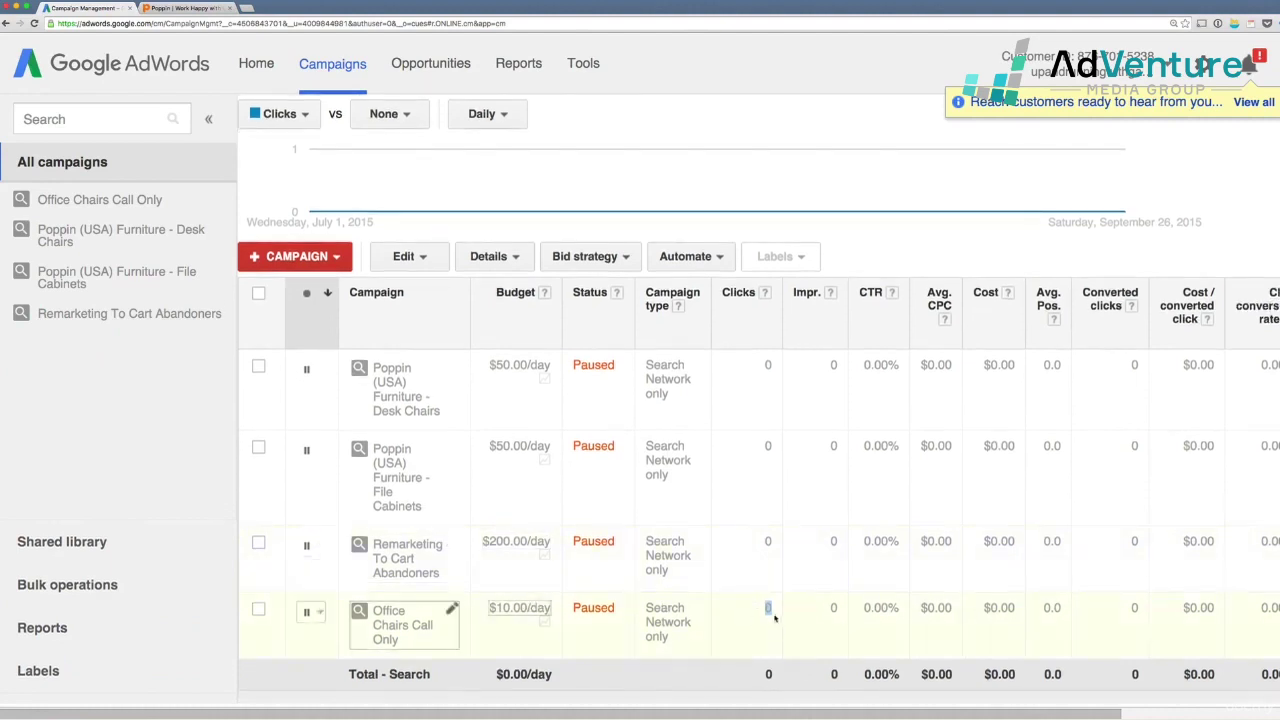
scroll(736, 600, "up", 1)
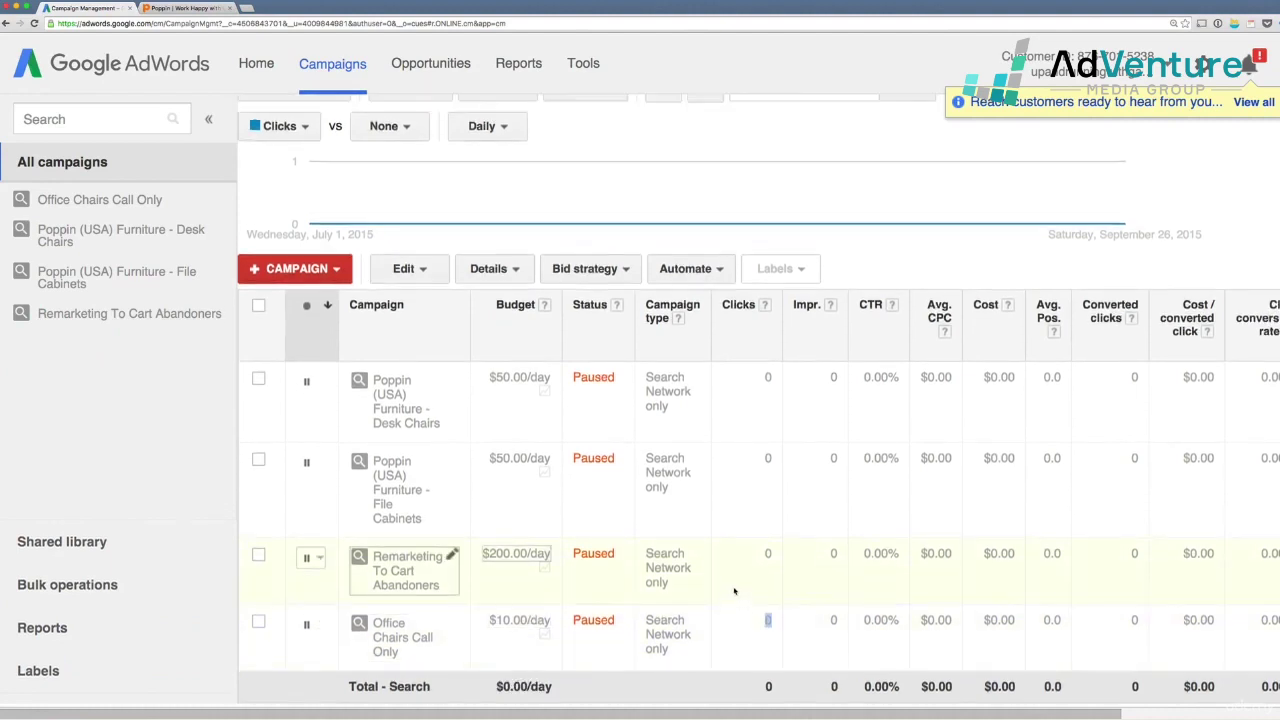
scroll(734, 591, "up", 5)
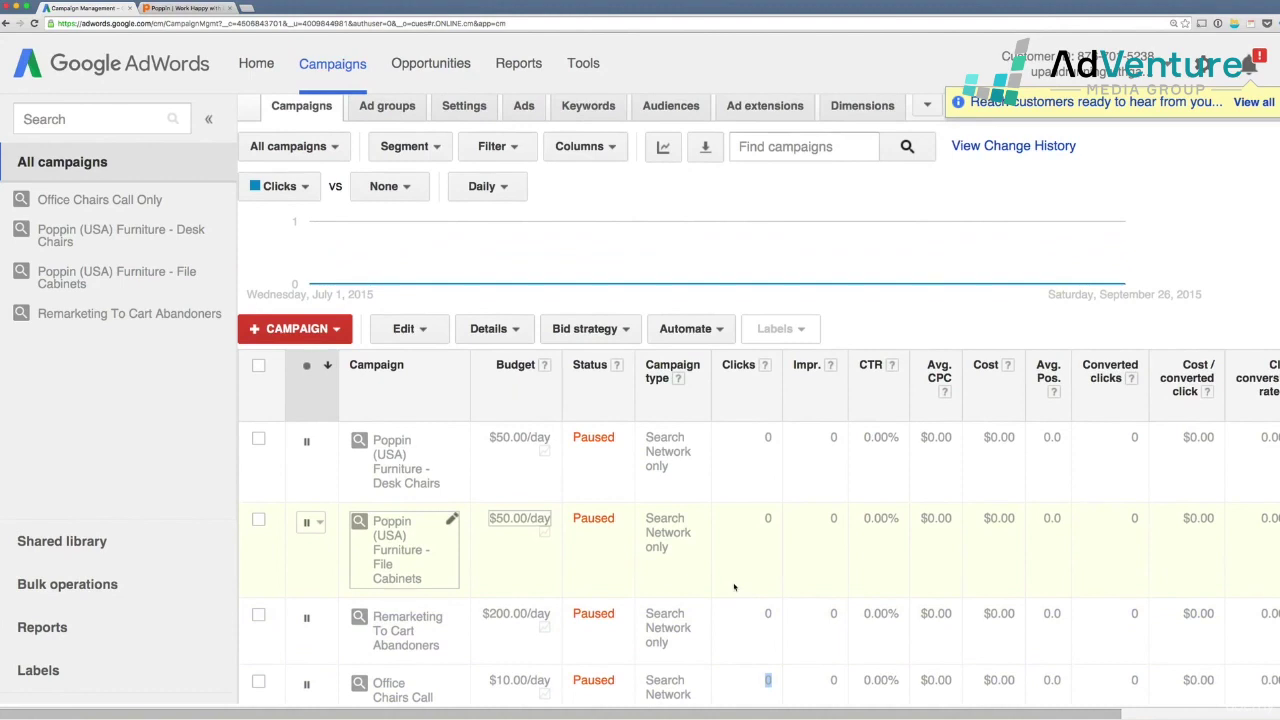
scroll(734, 587, "up", 5)
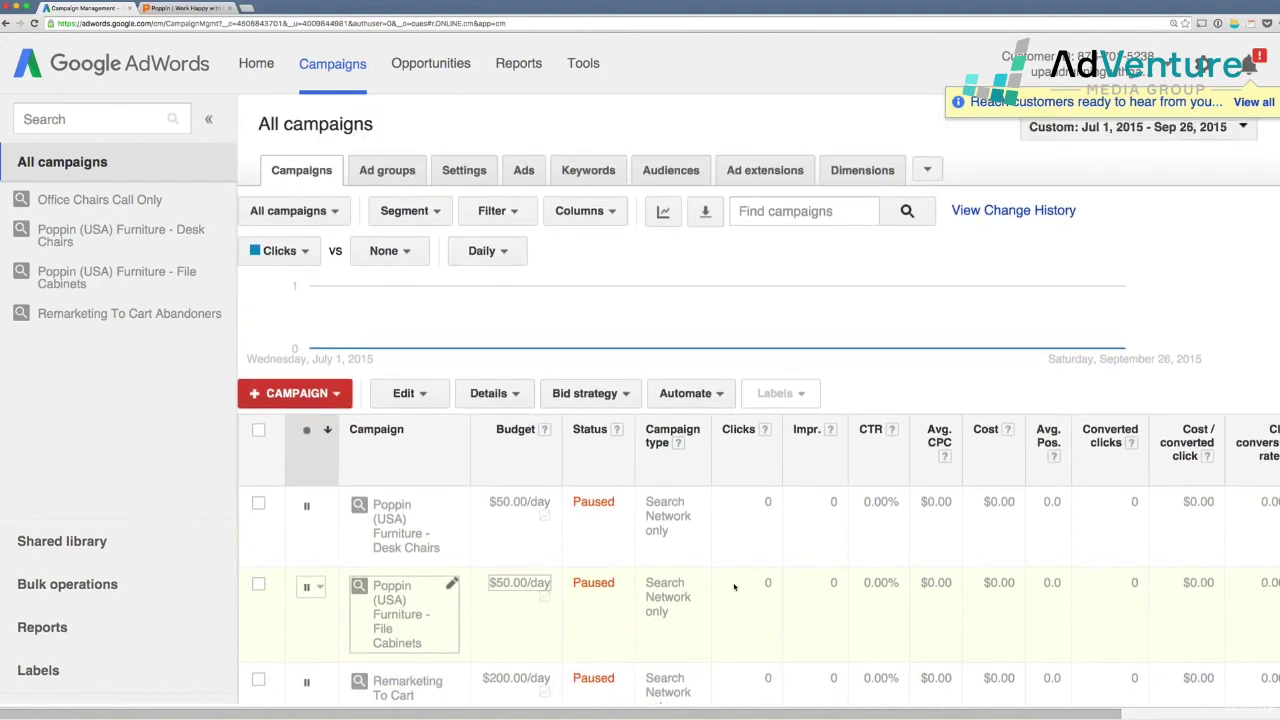
- View the account's change history, then return to the campaigns overview
left_click(580, 64)
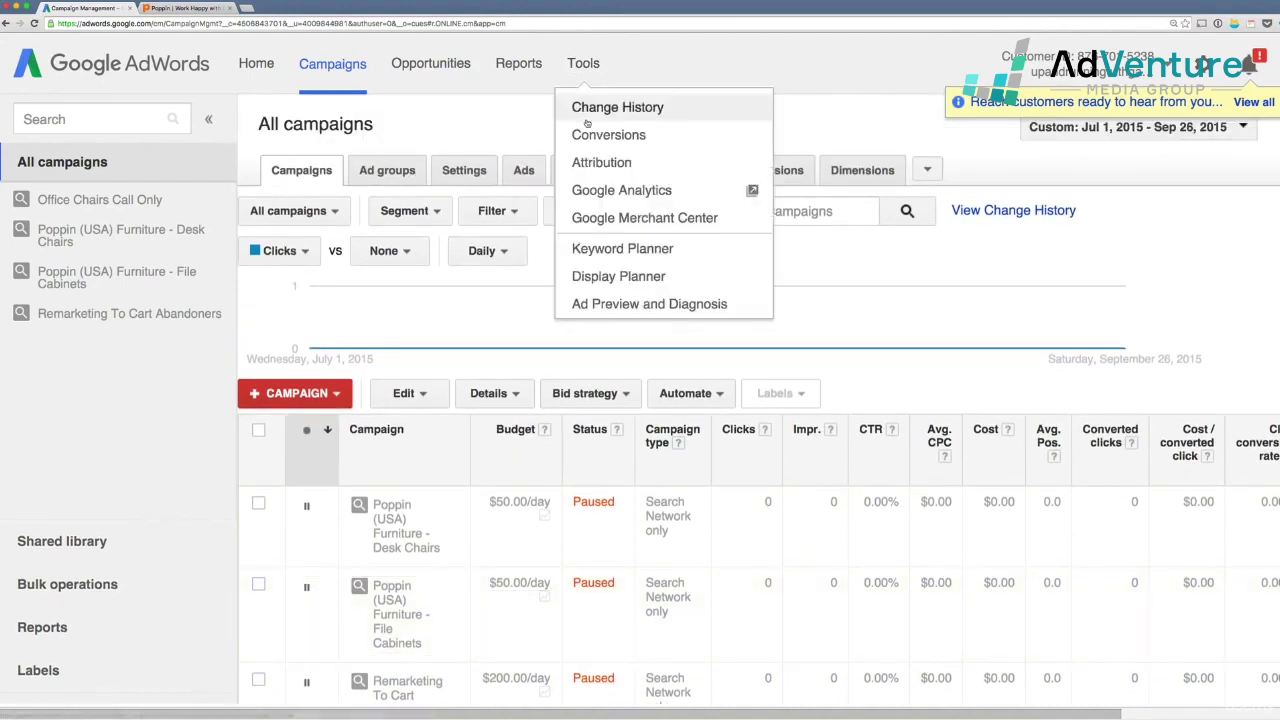
left_click(585, 110)
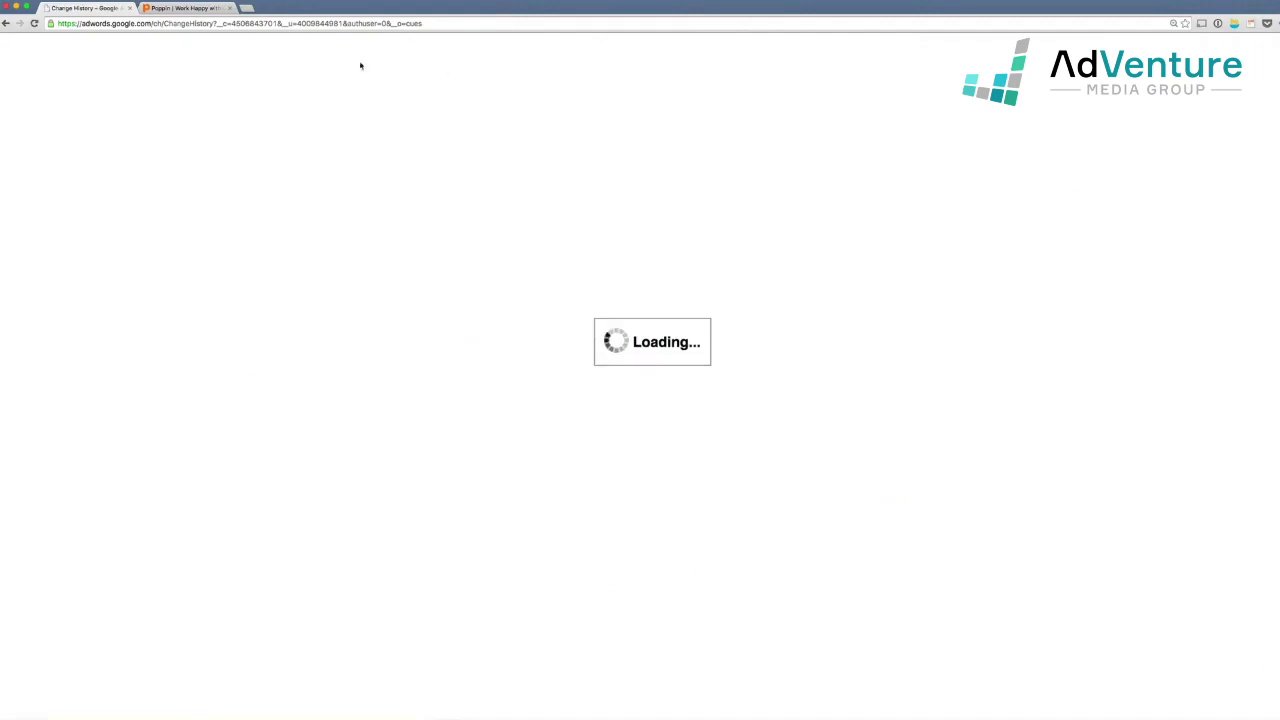
left_click(7, 23)
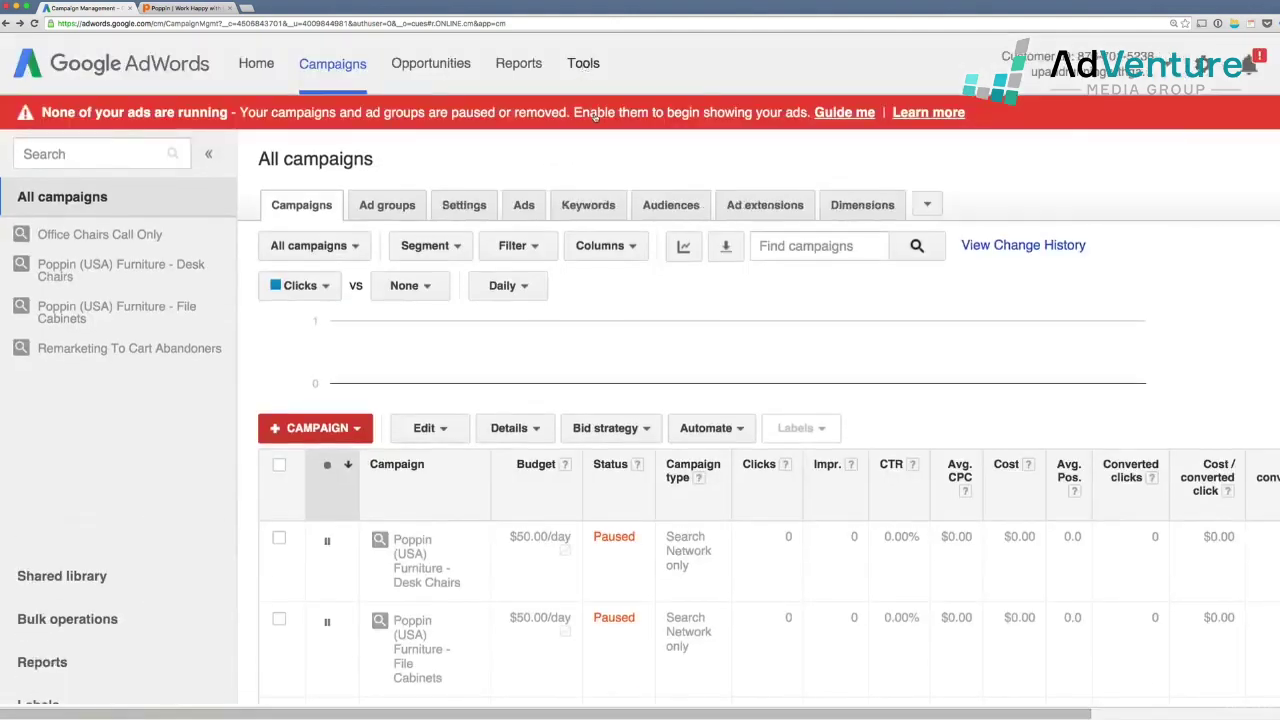
- From the conversion tracking page, create a new conversion action sourced from Phone calls
left_click(583, 66)
left_click(596, 135)
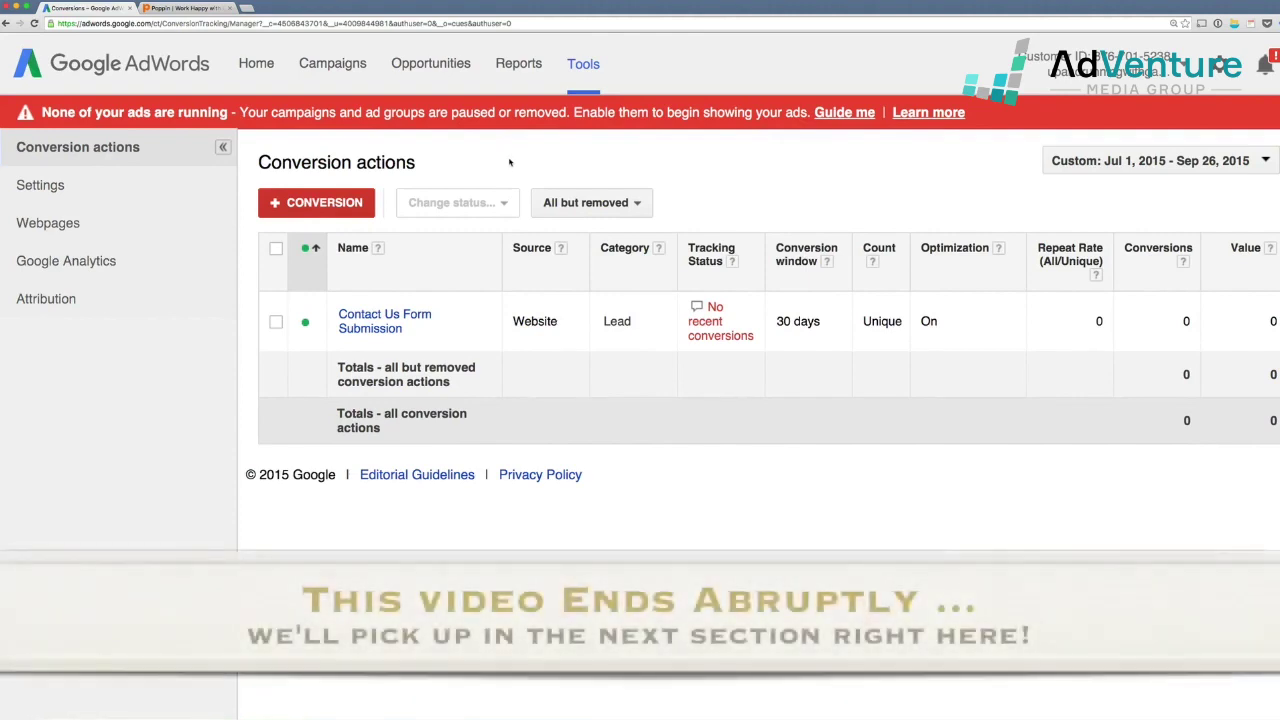
left_click(343, 206)
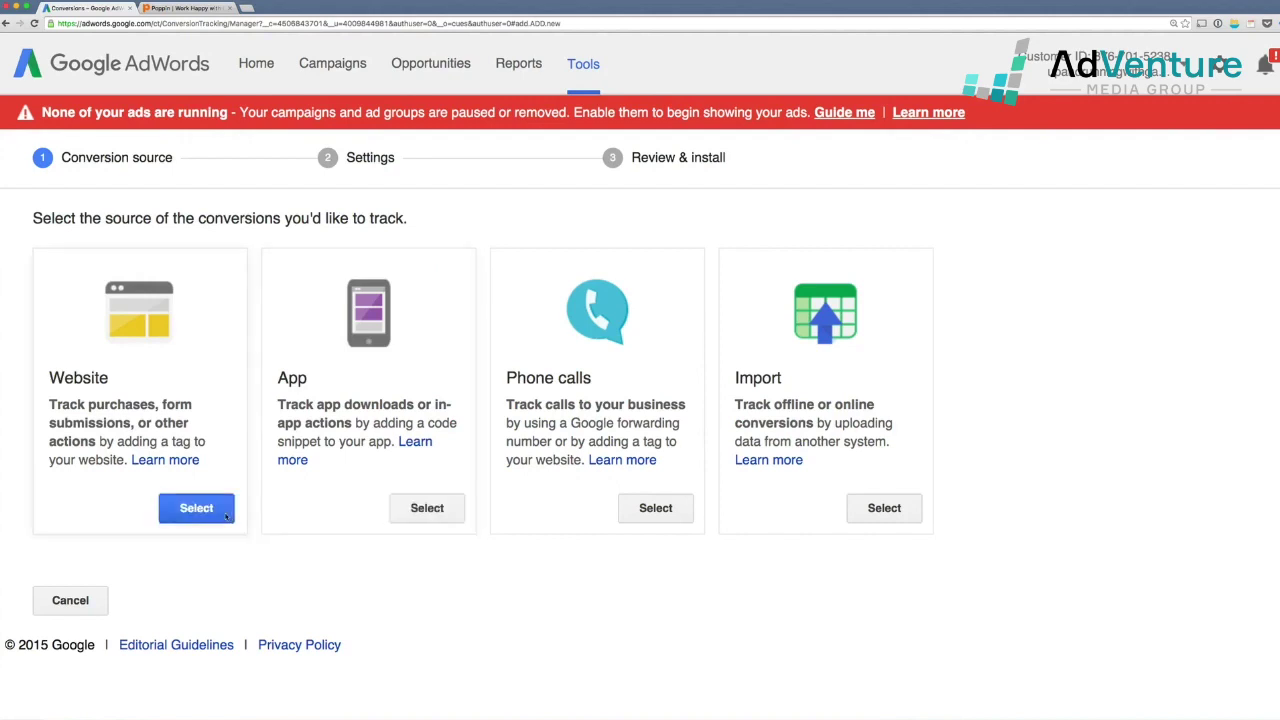
left_click(640, 512)
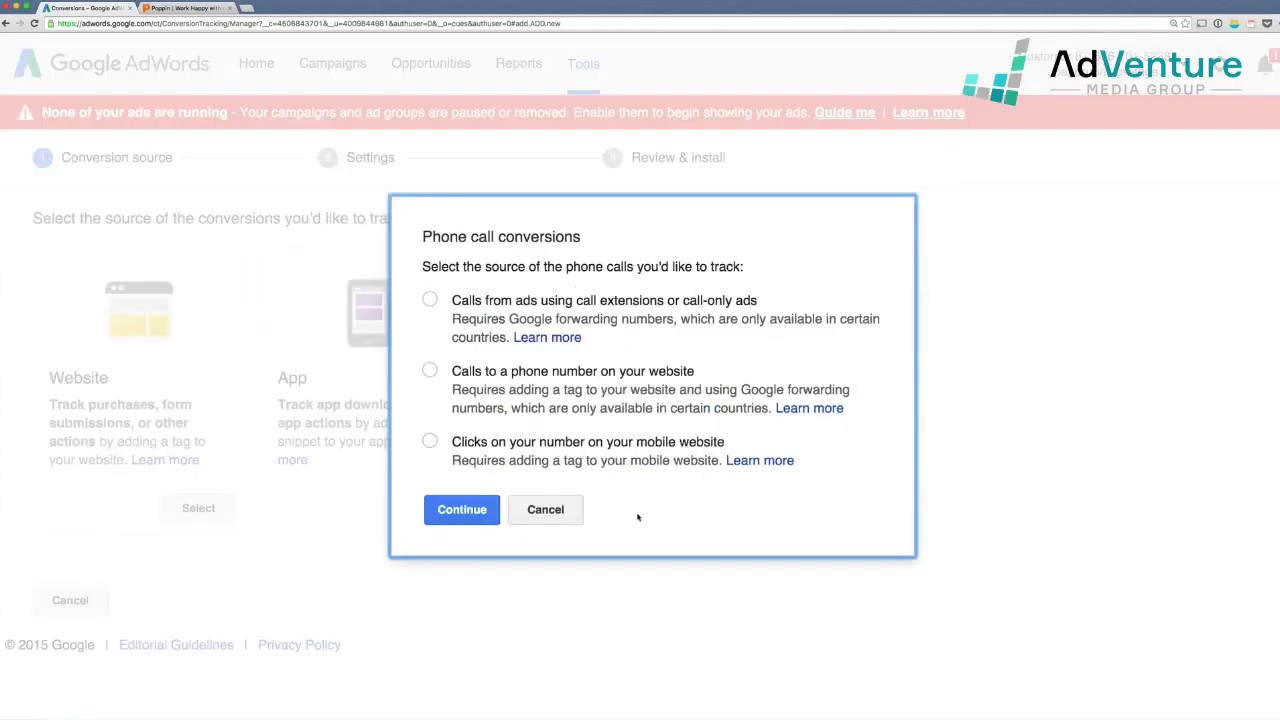
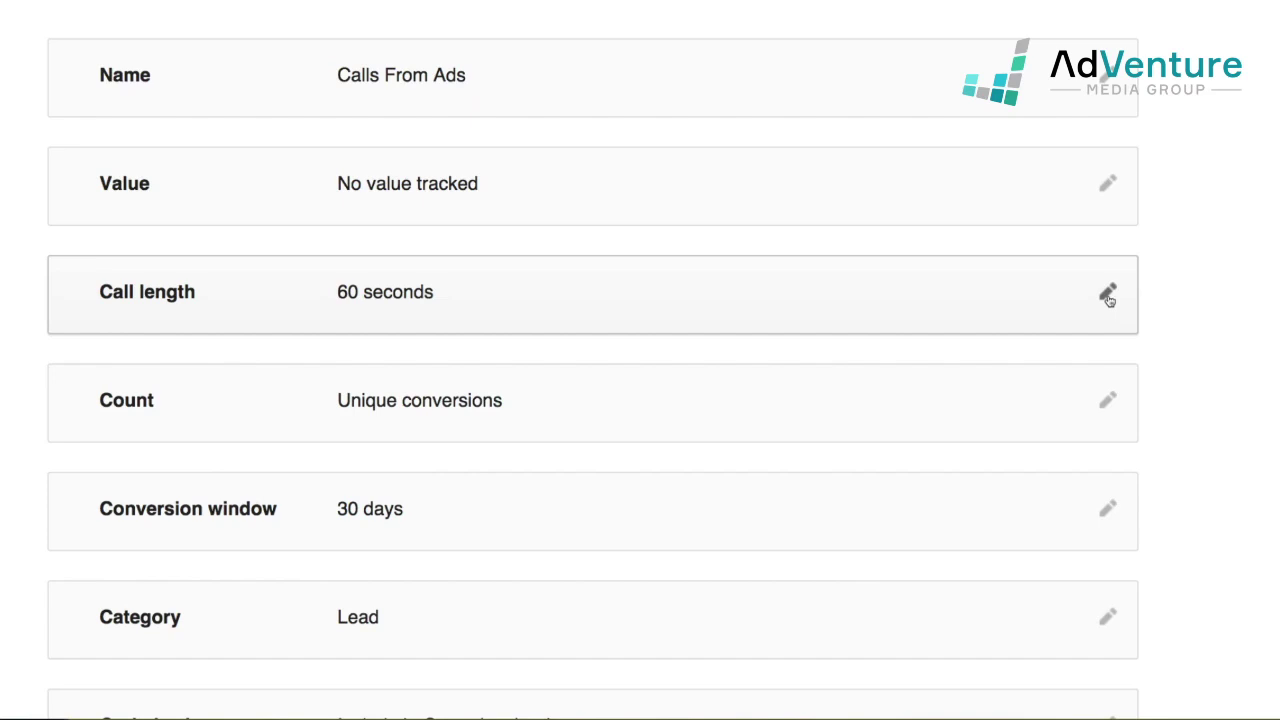
- Change the Calls From Ads minimum call length from 60 to 120 seconds
left_click(1108, 296)
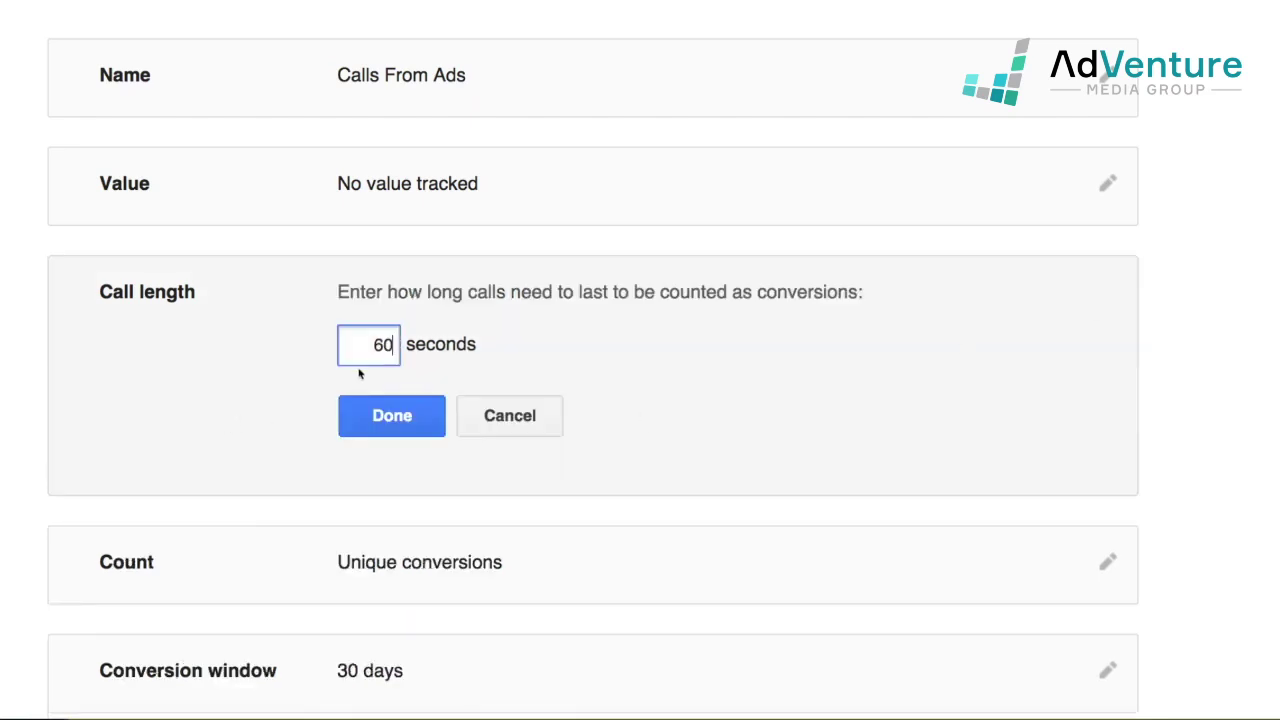
left_click_drag(390, 352, 361, 342)
type("102")
key("BackSpace")
key("BackSpace")
type("20")
left_click(372, 428)
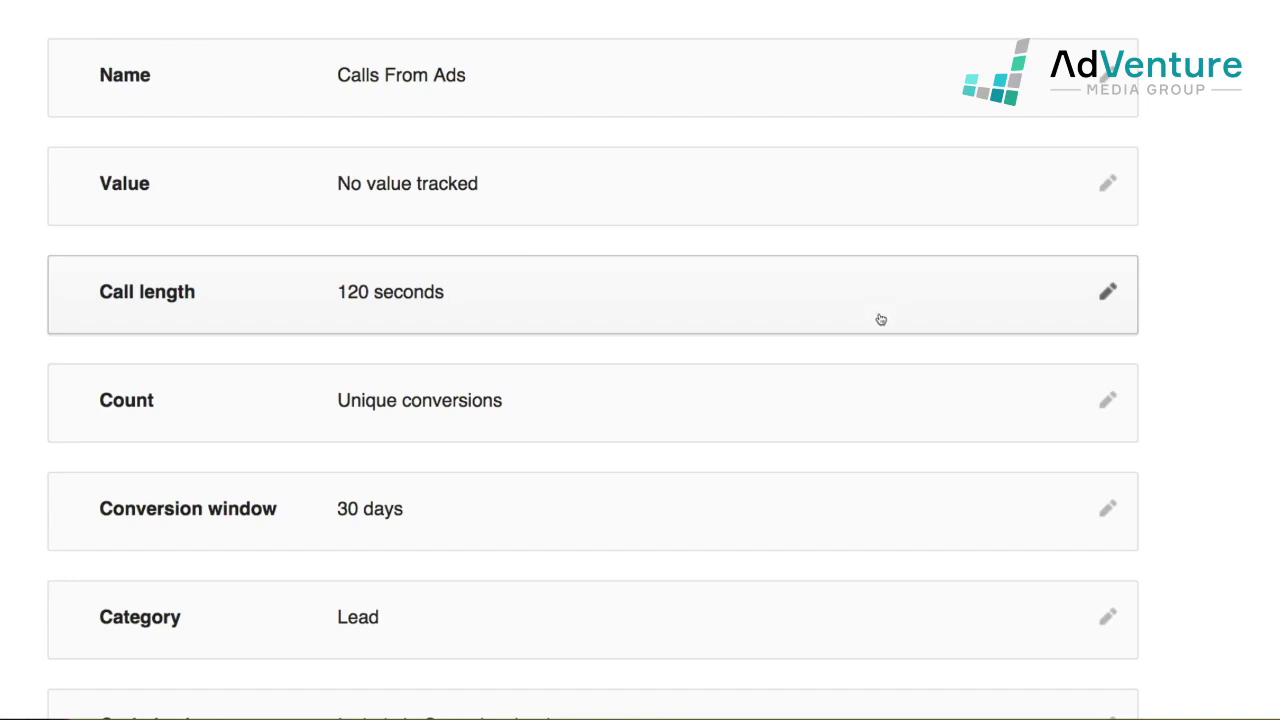
- Keep the count setting on unique conversions
left_click(1115, 408)
scroll(663, 383, "down", 2)
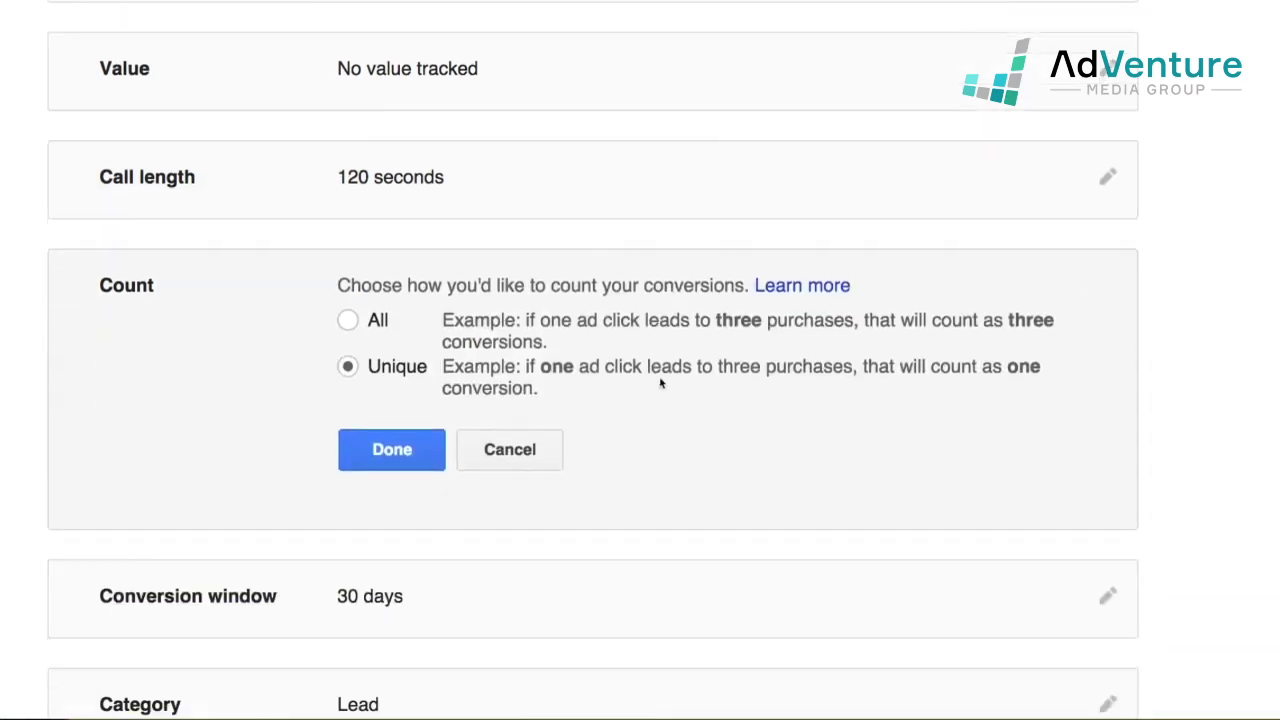
left_click(405, 455)
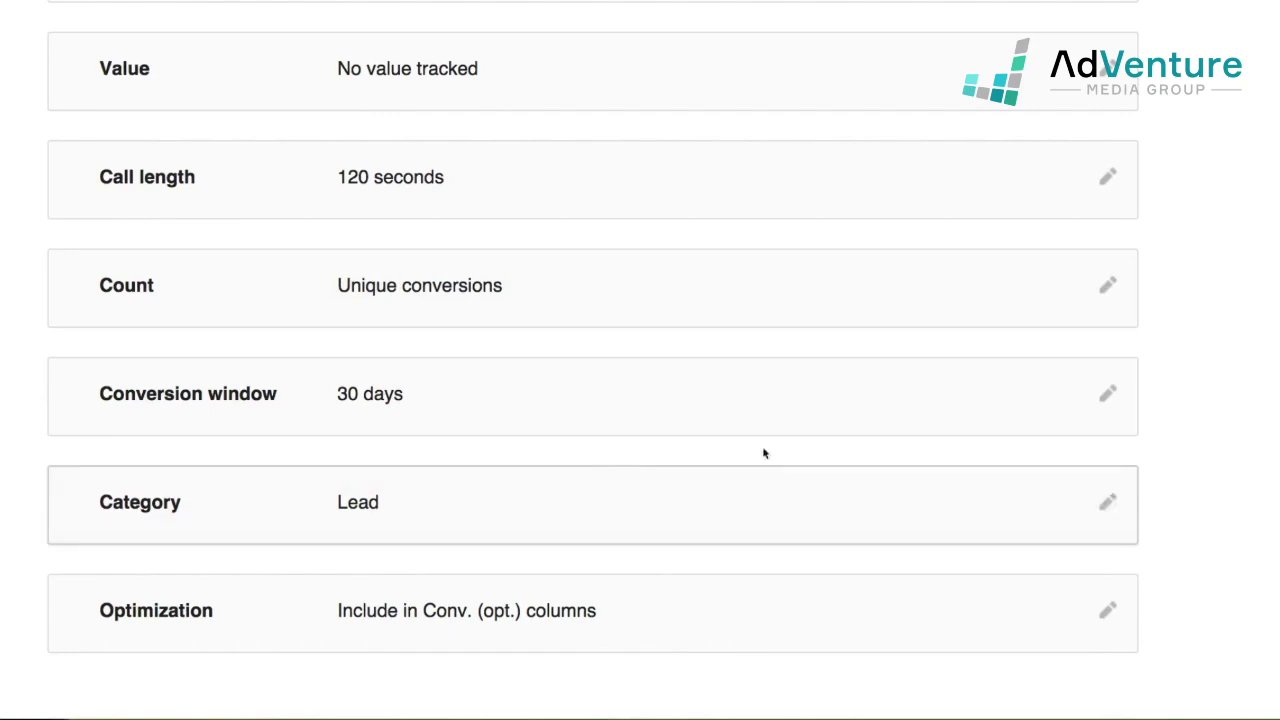
scroll(1000, 407, "down", 1)
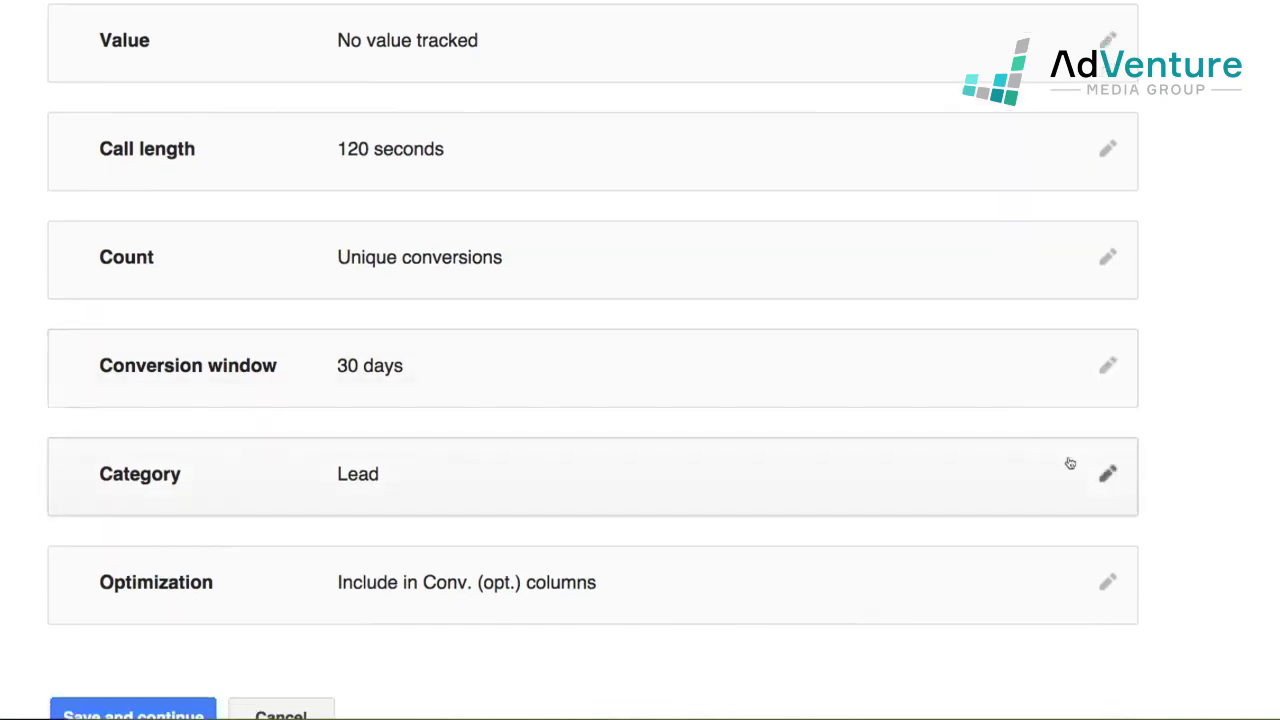
- Set the category to Other, save the conversion action, and dismiss the almost-finished reminder
left_click(1078, 477)
scroll(663, 429, "down", 3)
left_click(400, 277)
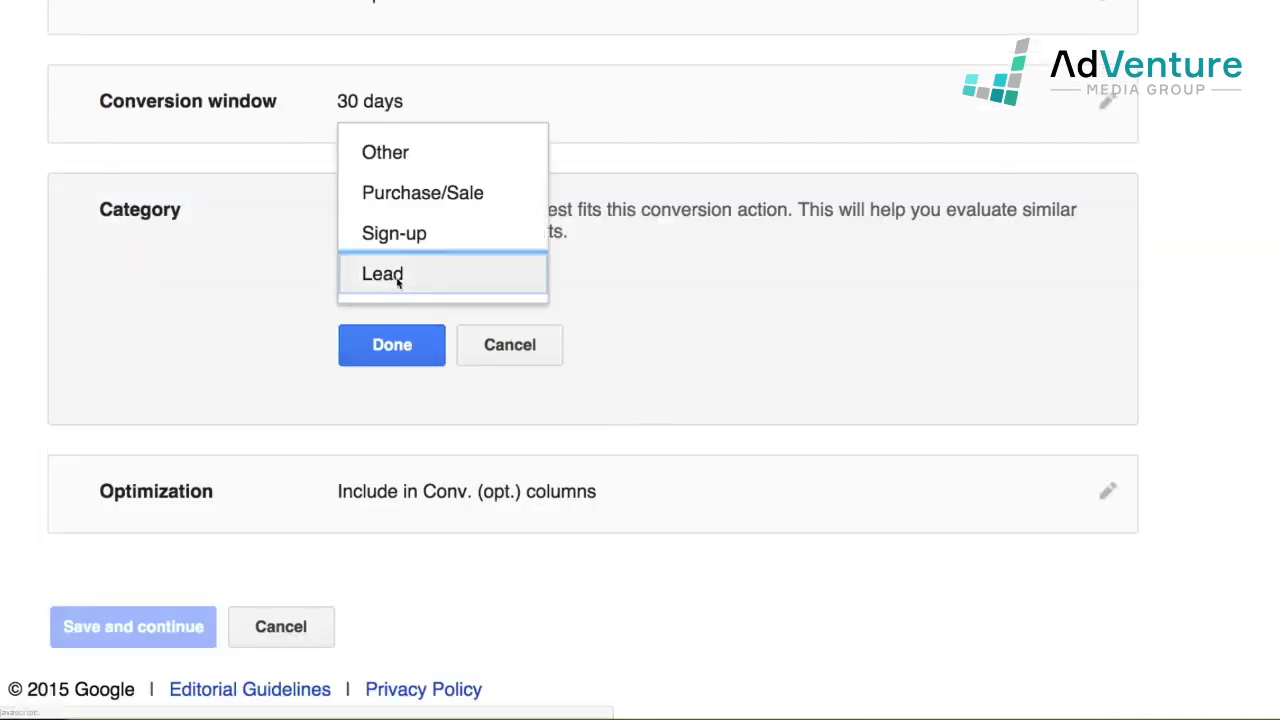
left_click(420, 158)
left_click(414, 343)
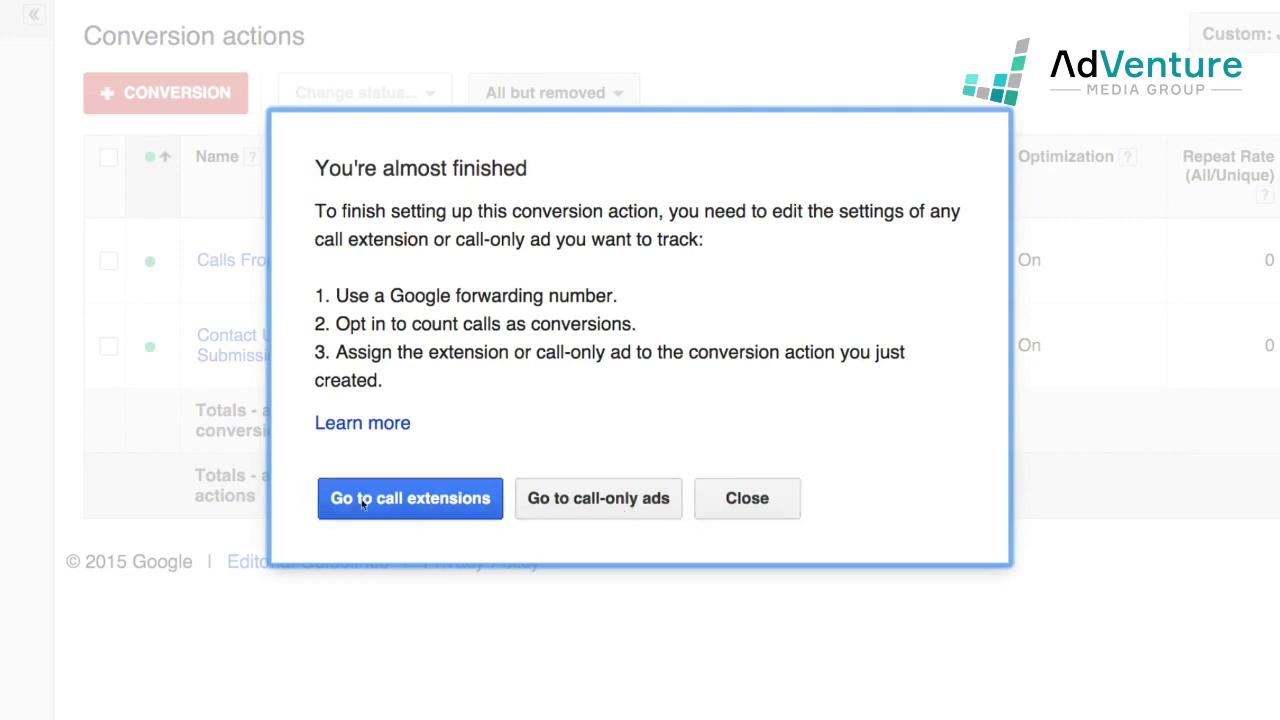
left_click(783, 496)
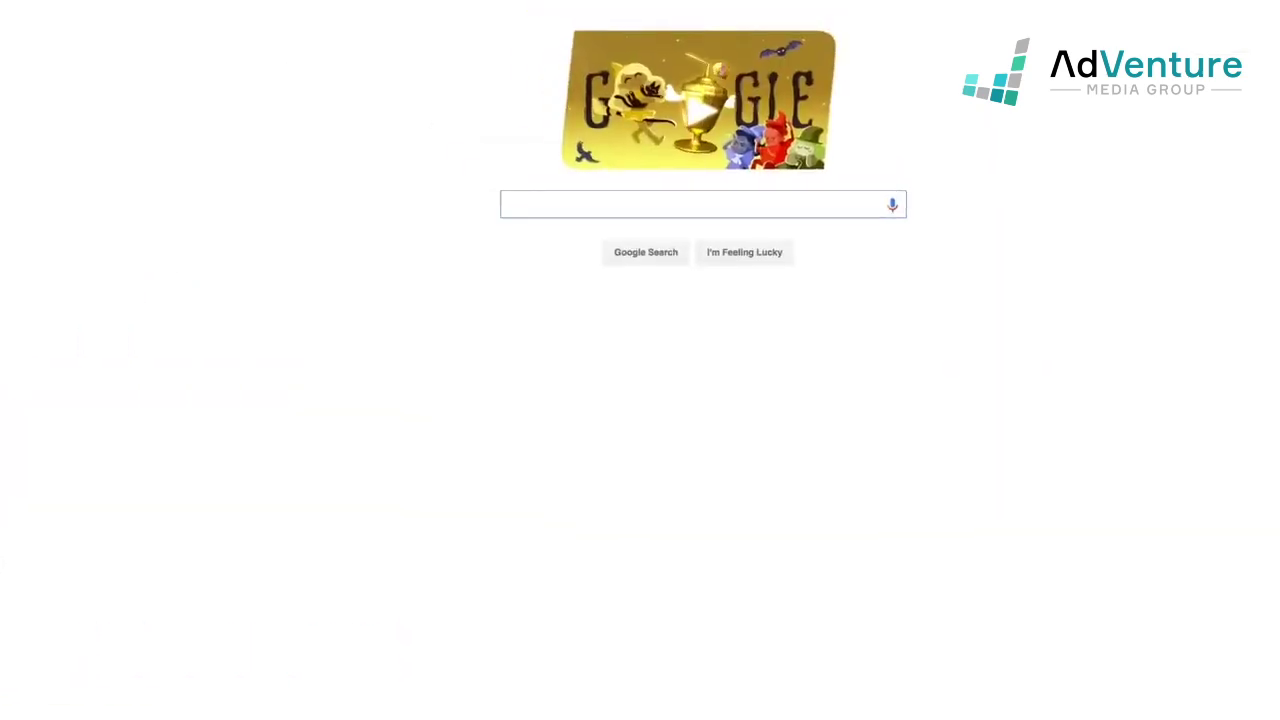
- Search Google for 'office furniture for sale', zoom in, and scroll through the ads and results
type("office f")
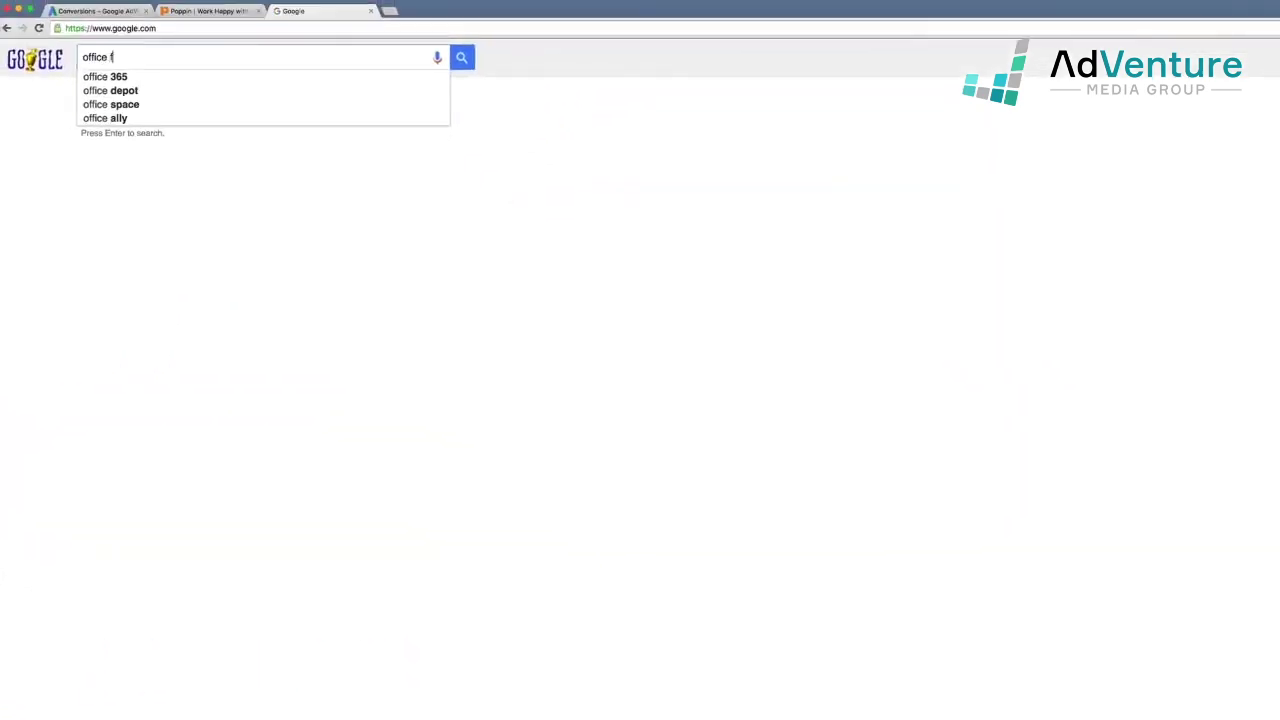
type("urn")
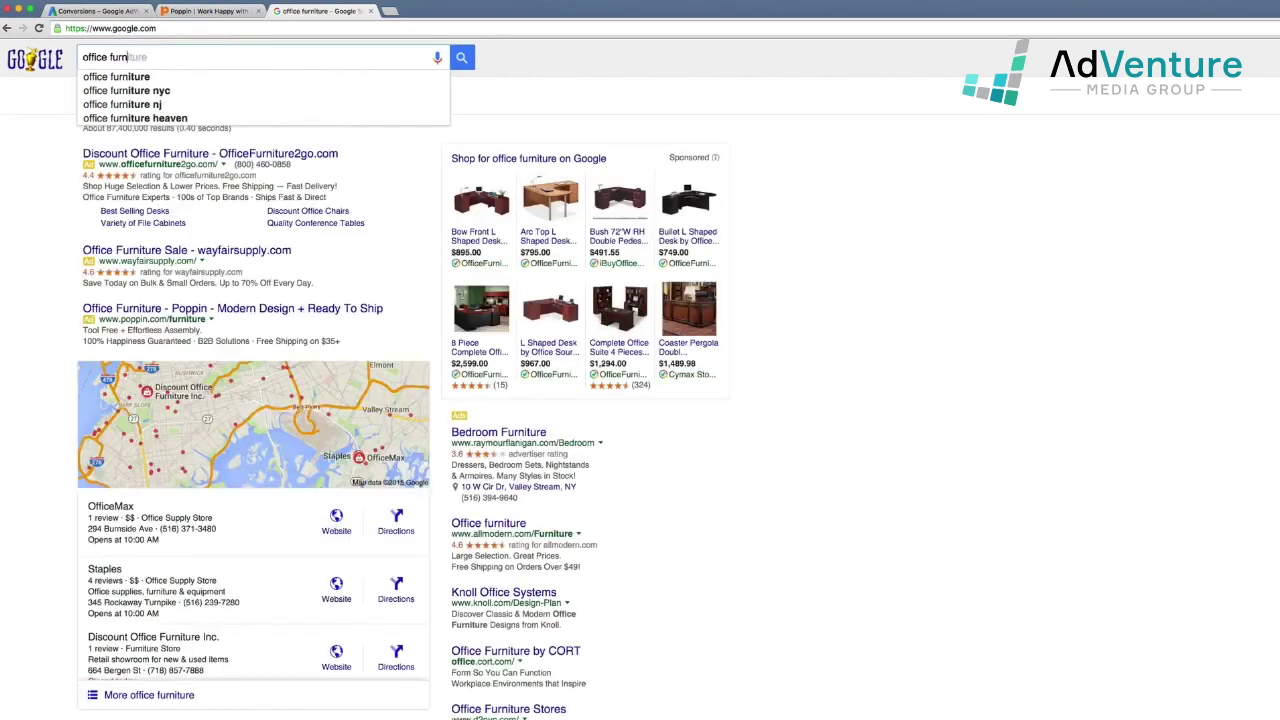
type("iture for sale")
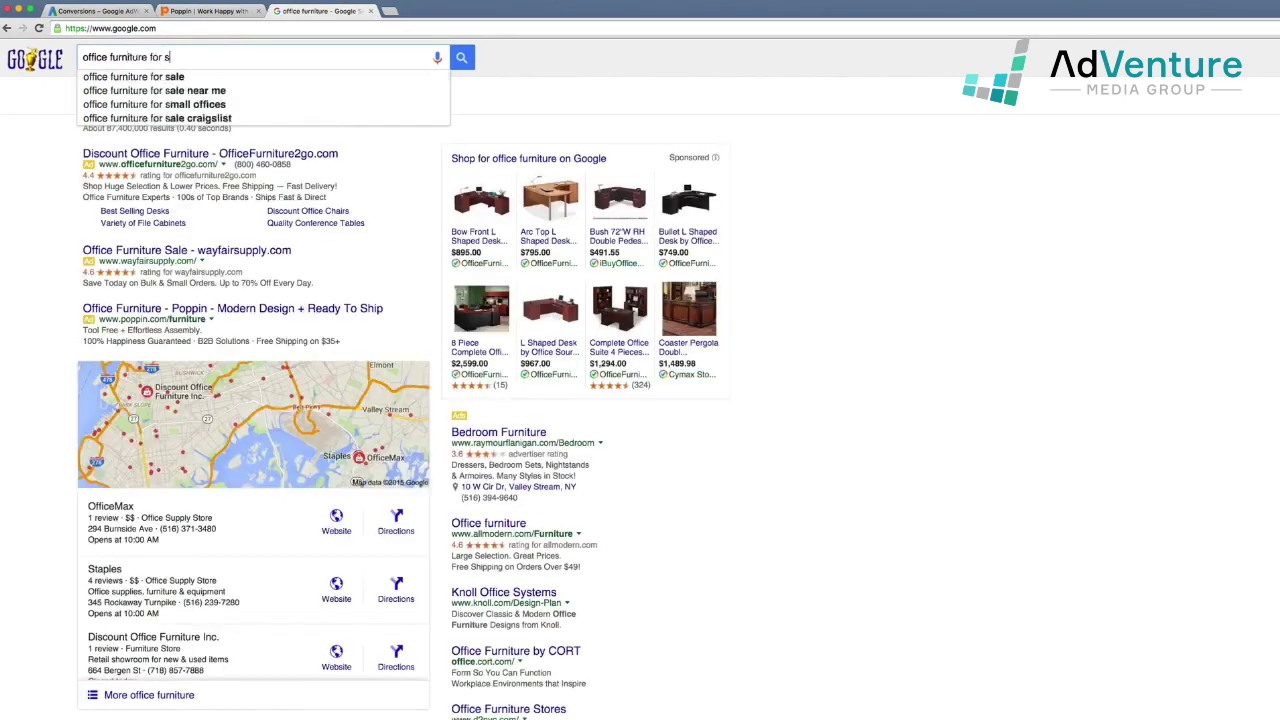
key("Return")
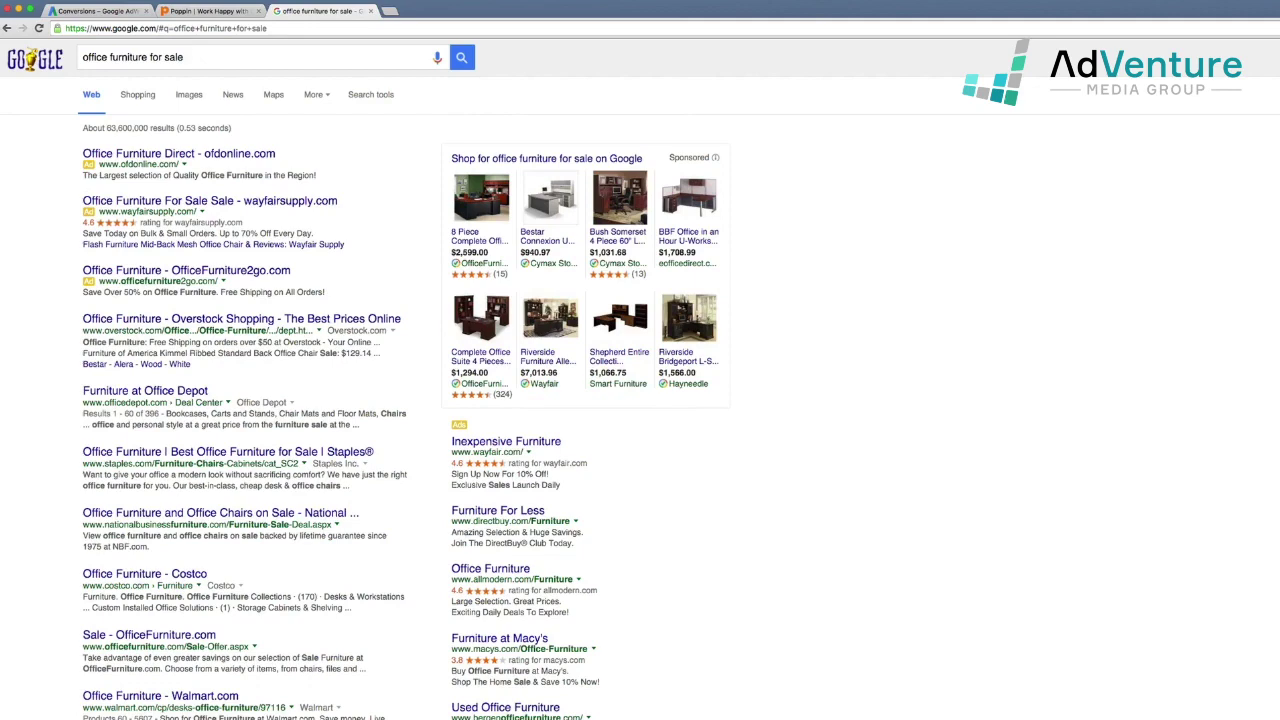
key("super+equal")
key("super+equal")
key("super+equal")
key("super+equal")
key("super+equal")
key("super+equal")
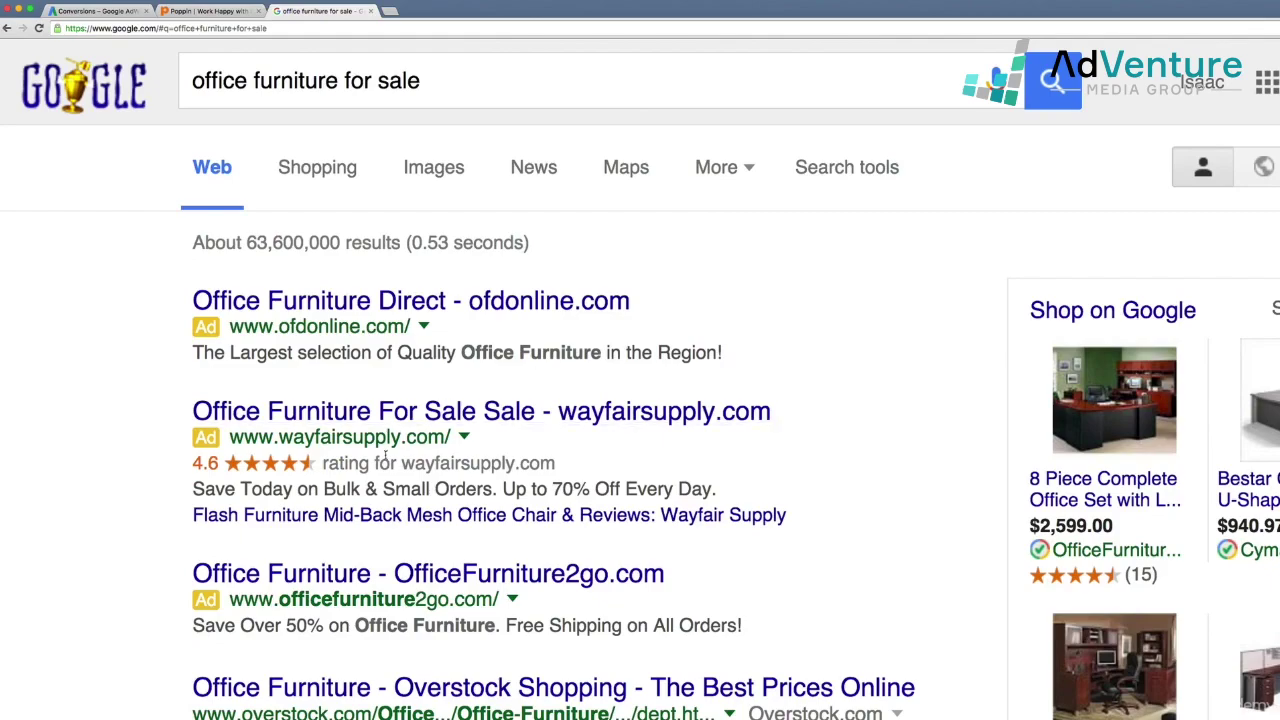
scroll(760, 467, "down", 5)
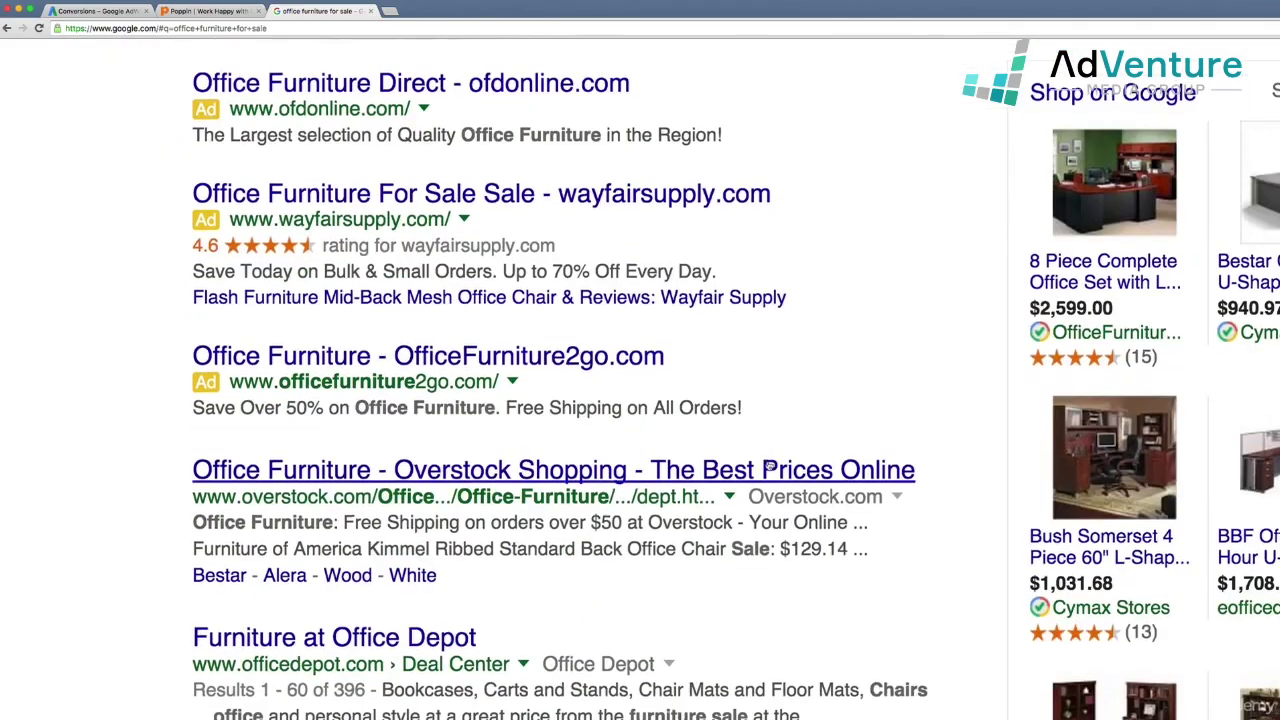
scroll(795, 453, "down", 12)
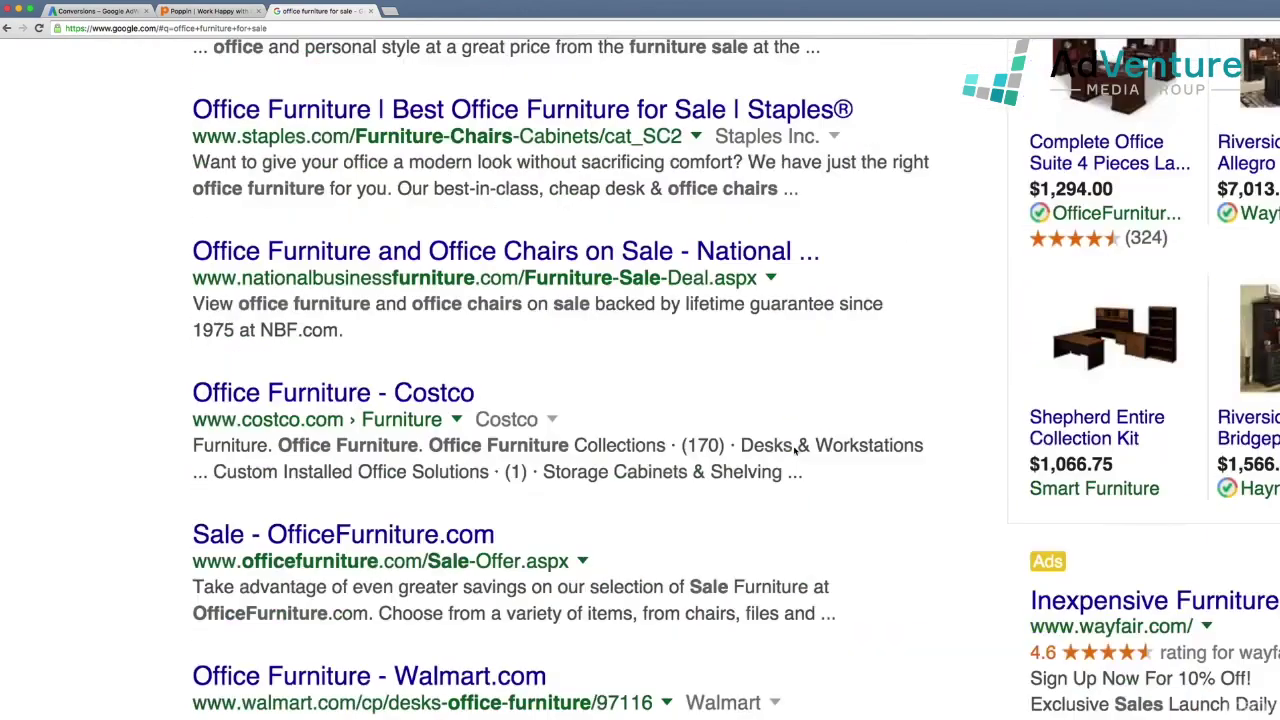
scroll(795, 450, "down", 7)
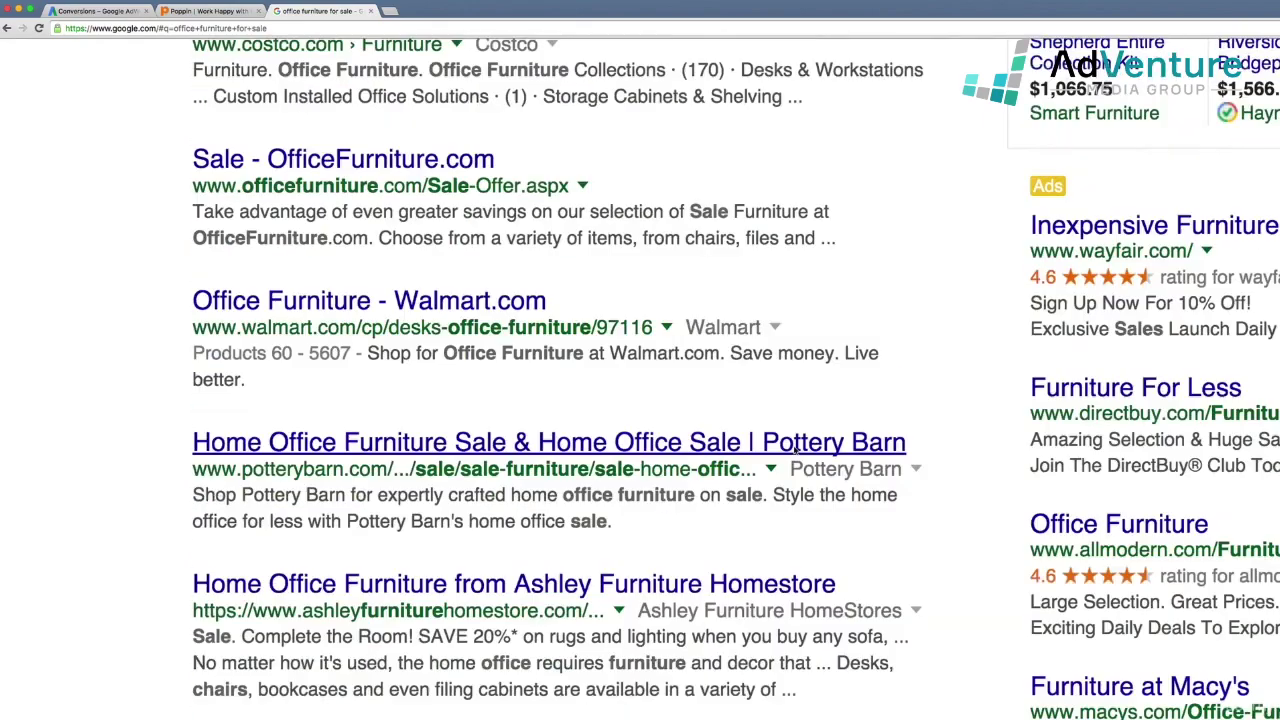
scroll(795, 450, "down", 4)
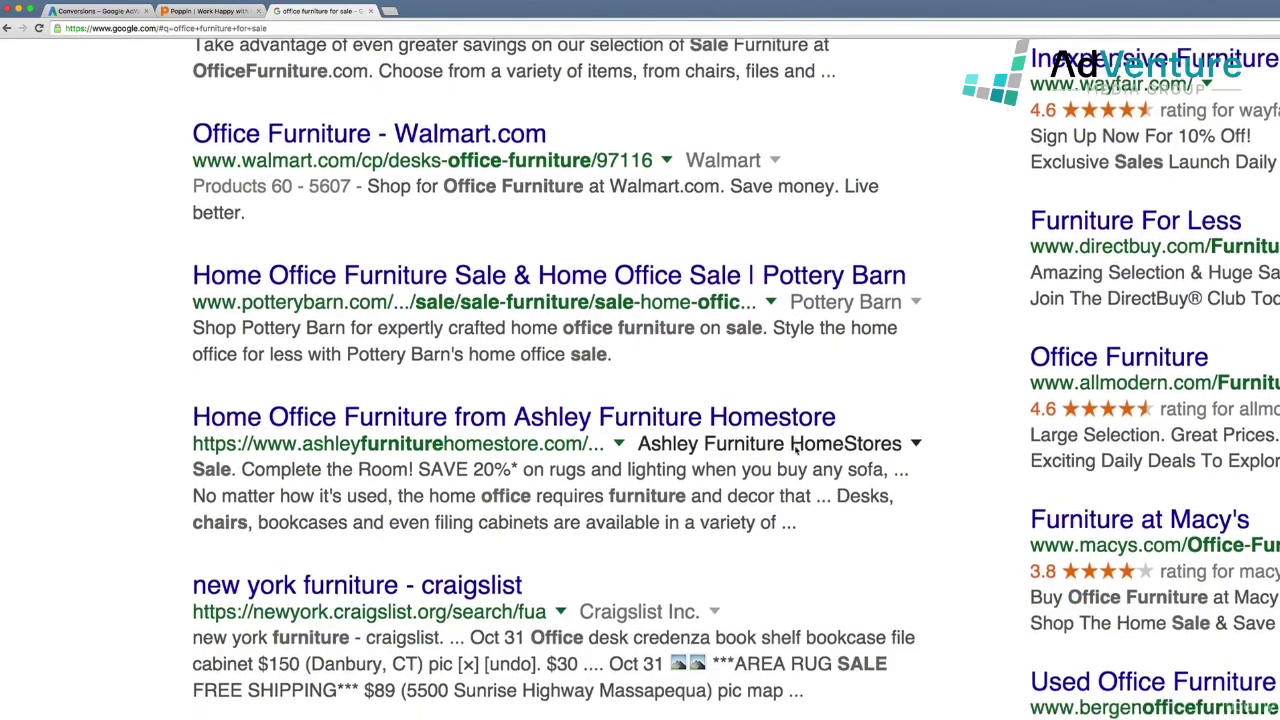
scroll(797, 452, "down", 4)
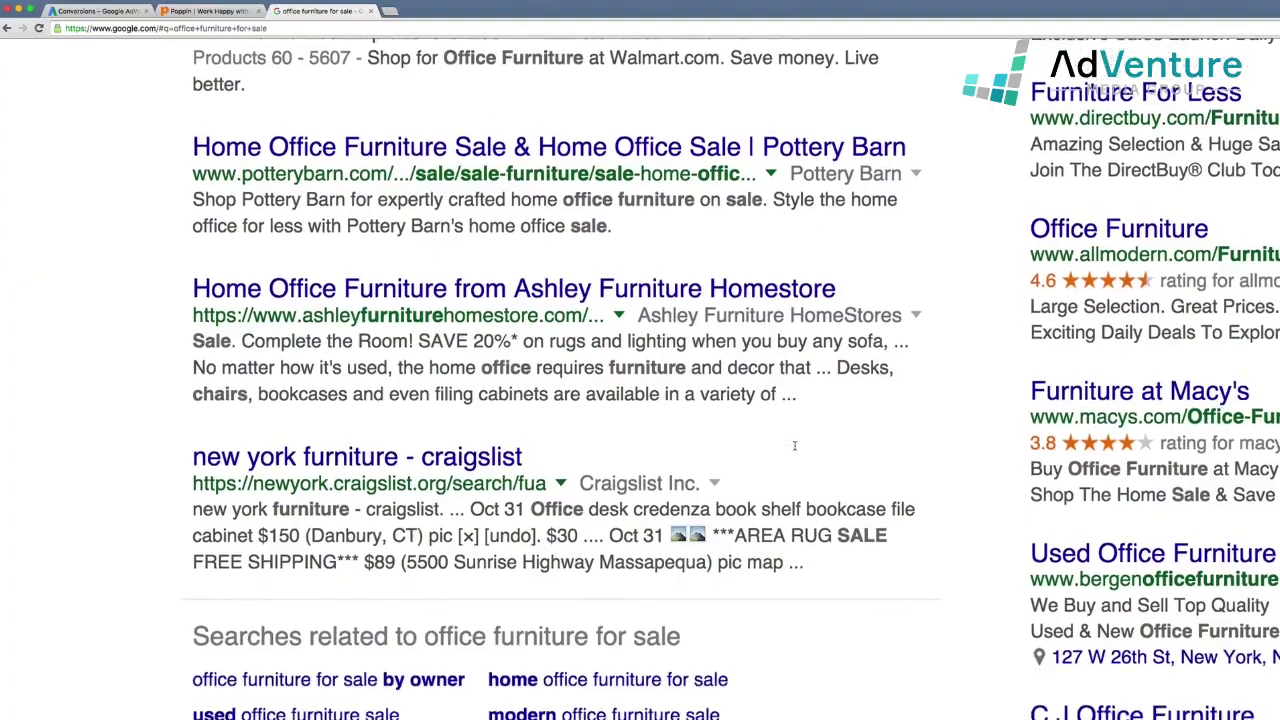
scroll(795, 446, "down", 8)
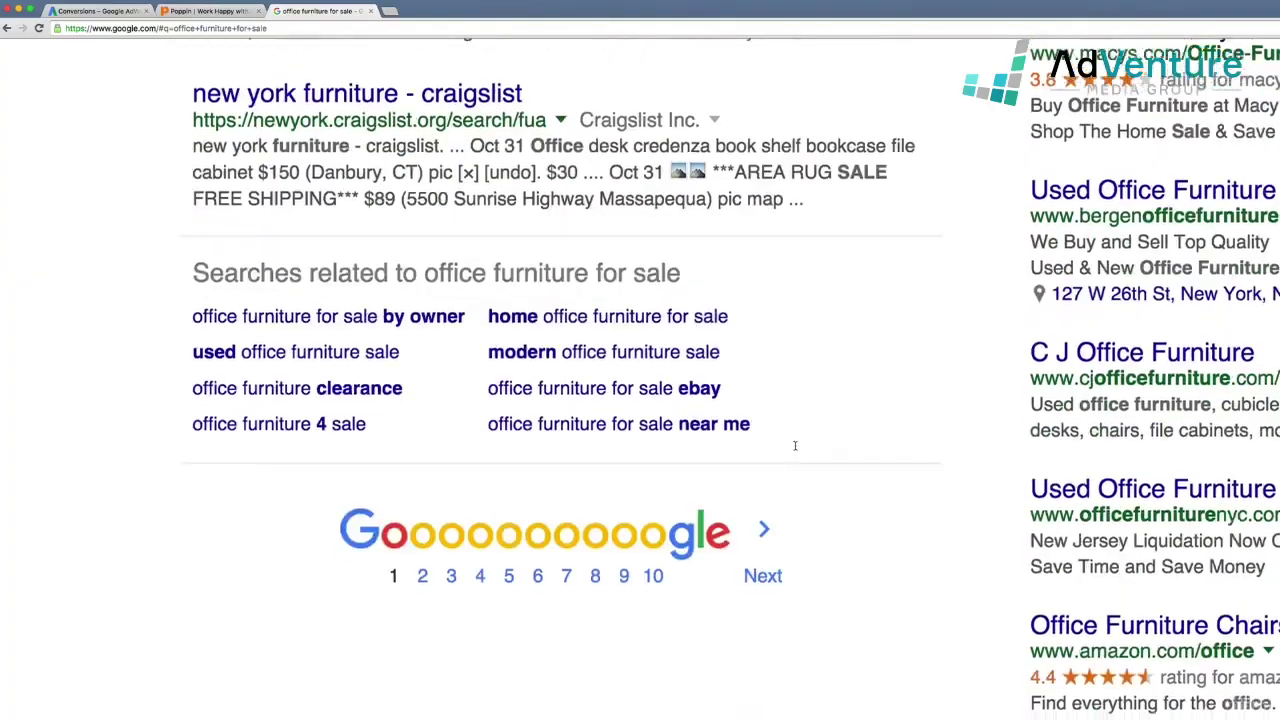
scroll(795, 446, "up", 20)
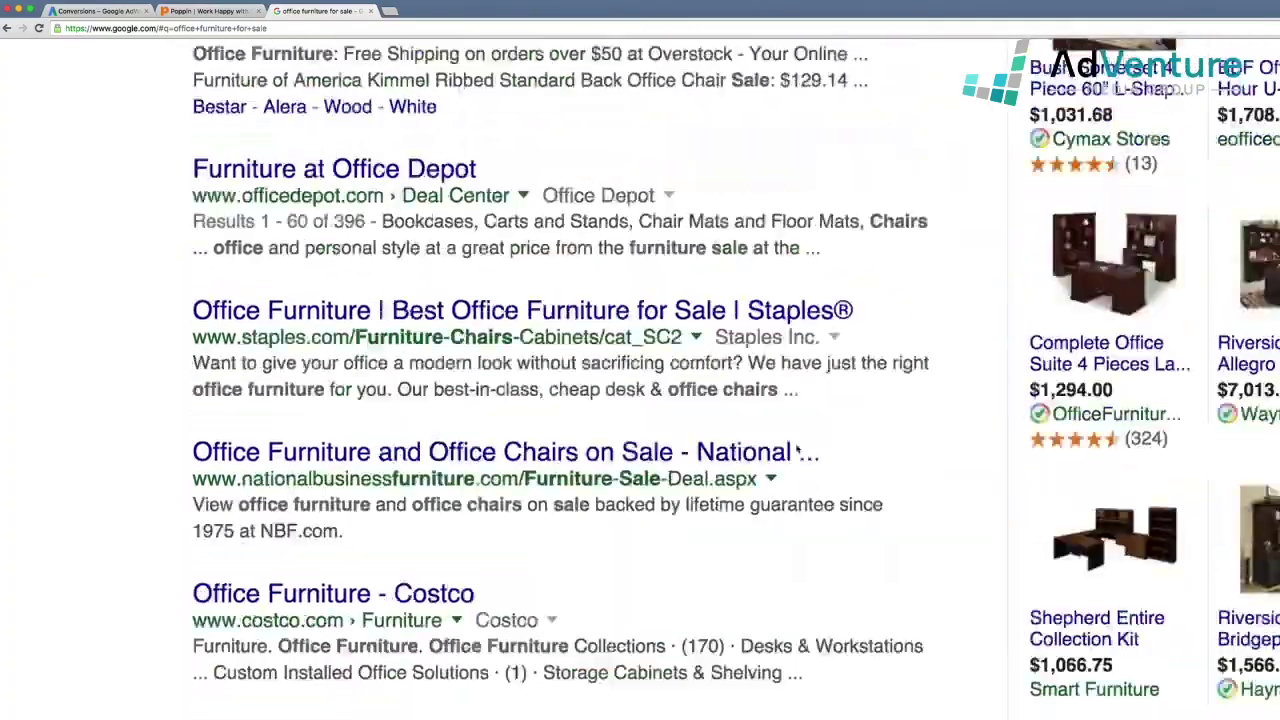
scroll(797, 452, "up", 5)
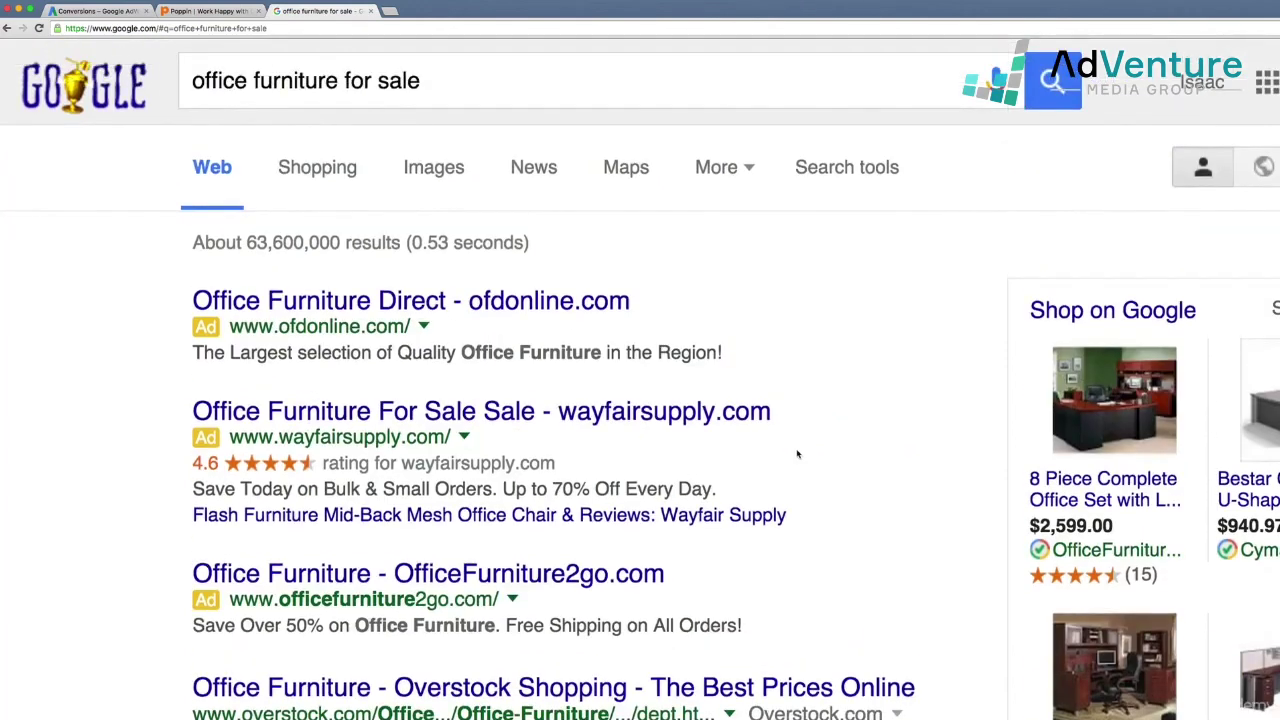
- Change the search to 'office chairs for sale near me'
double_click(303, 80)
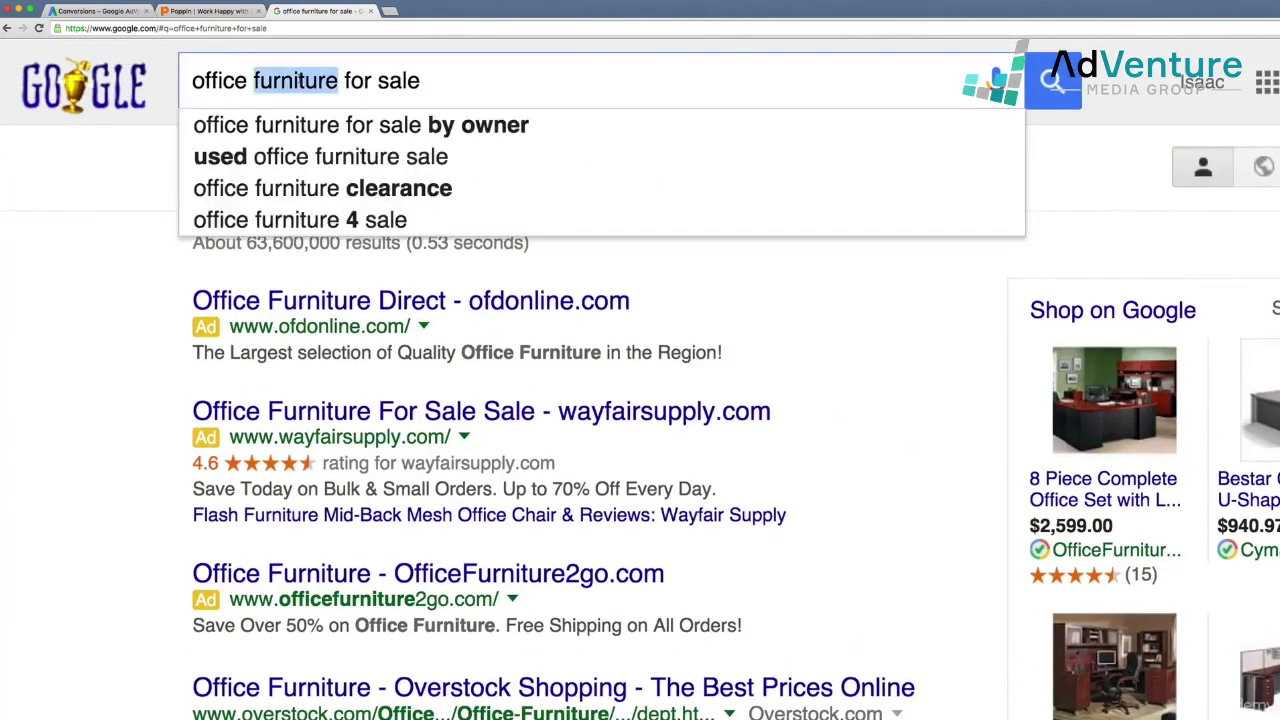
type("chairs")
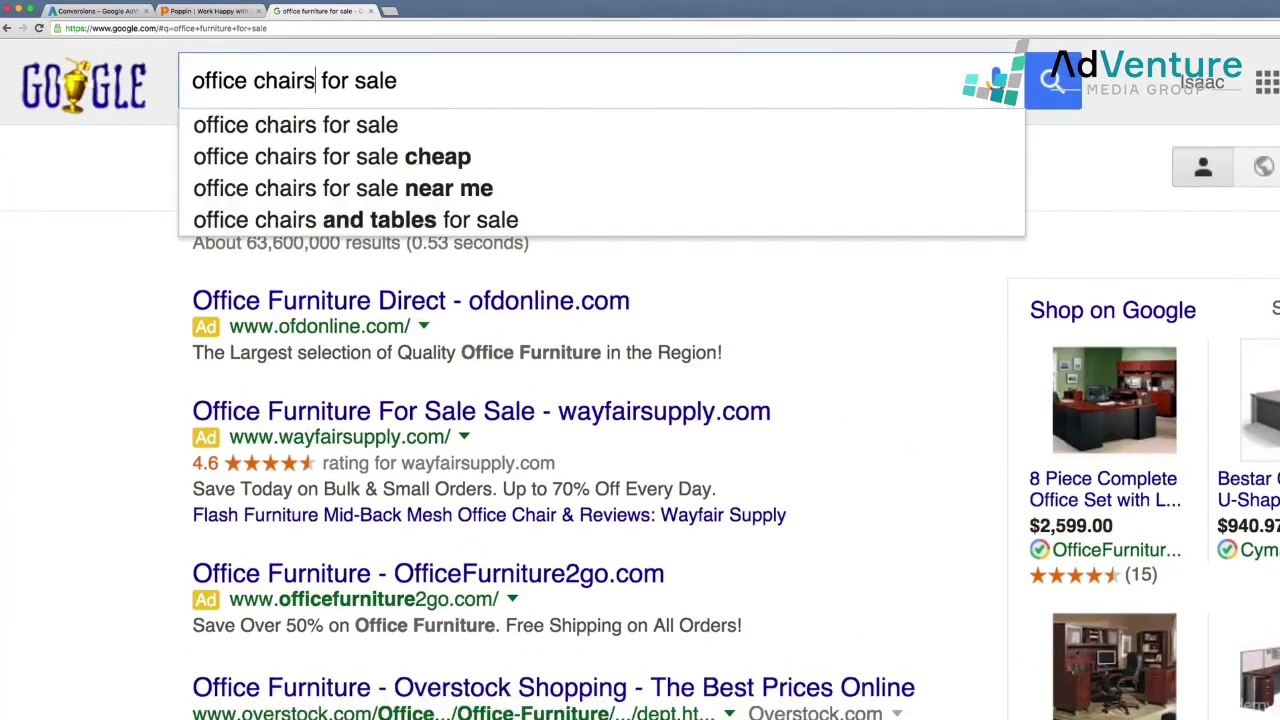
left_click(360, 188)
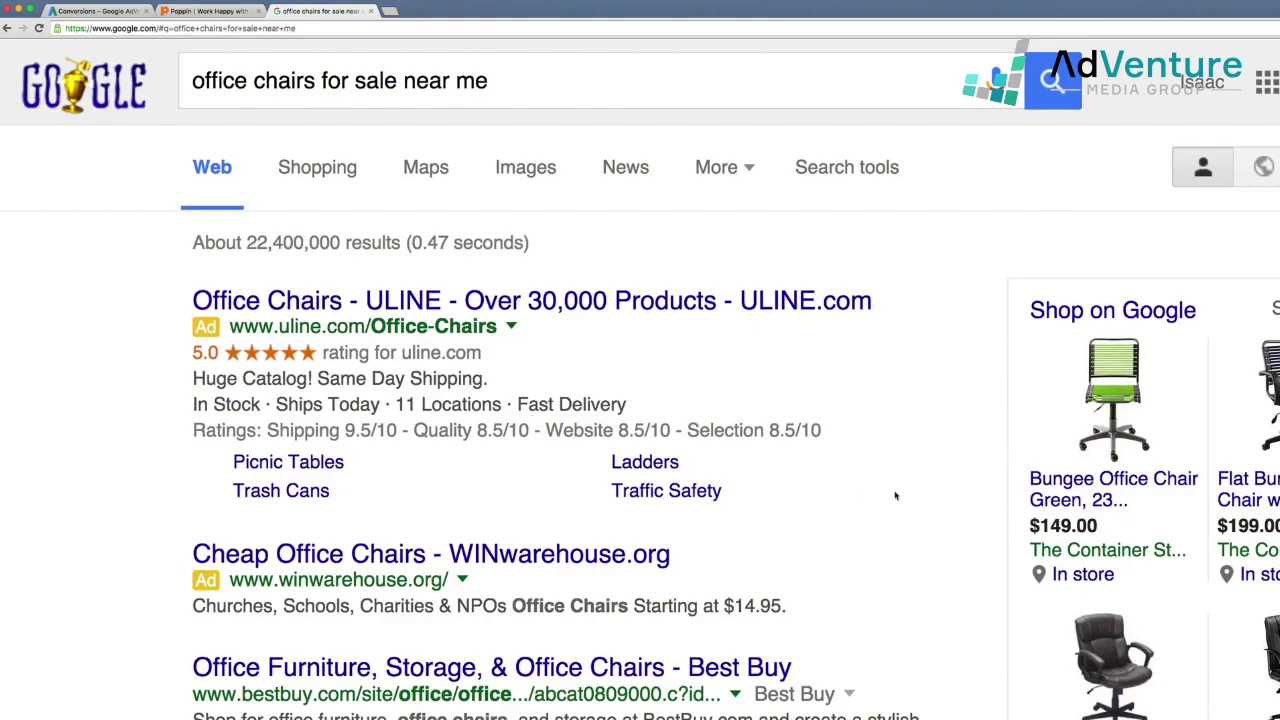
- Scroll down to the Desk Chair Clearance ad and highlight its phone number
scroll(895, 495, "down", 1)
scroll(895, 495, "down", 3)
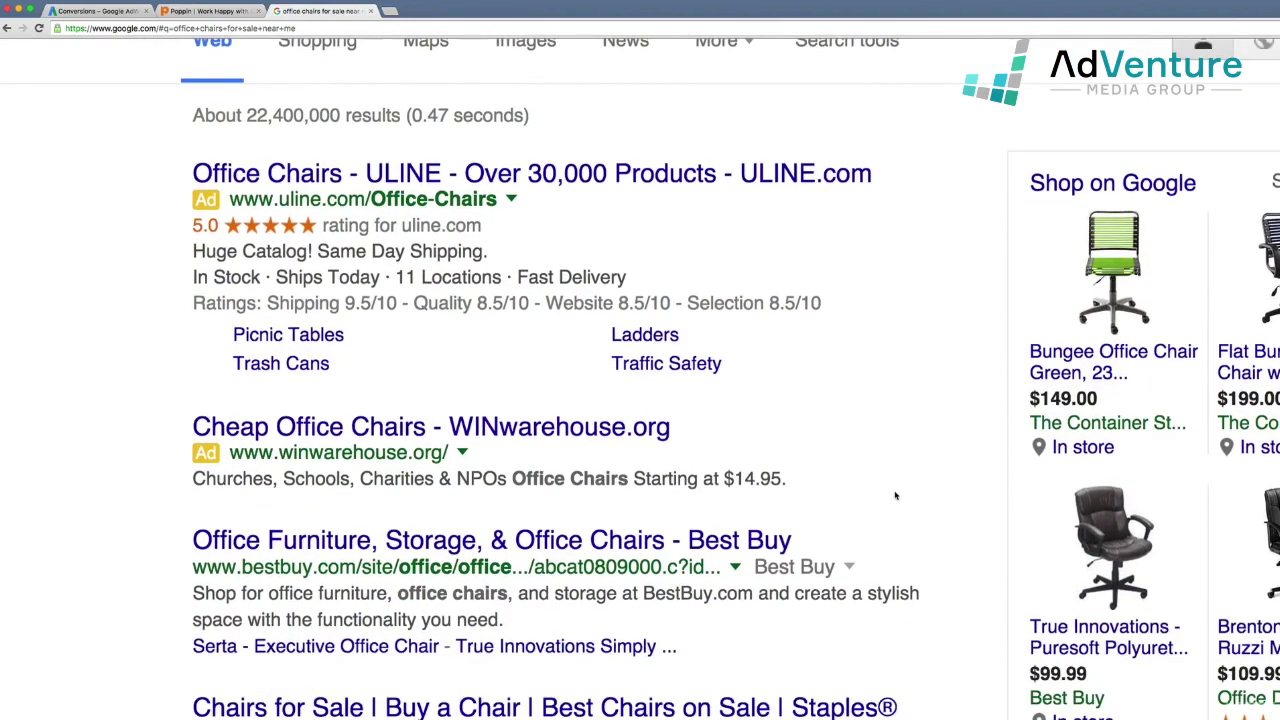
scroll(895, 495, "down", 8)
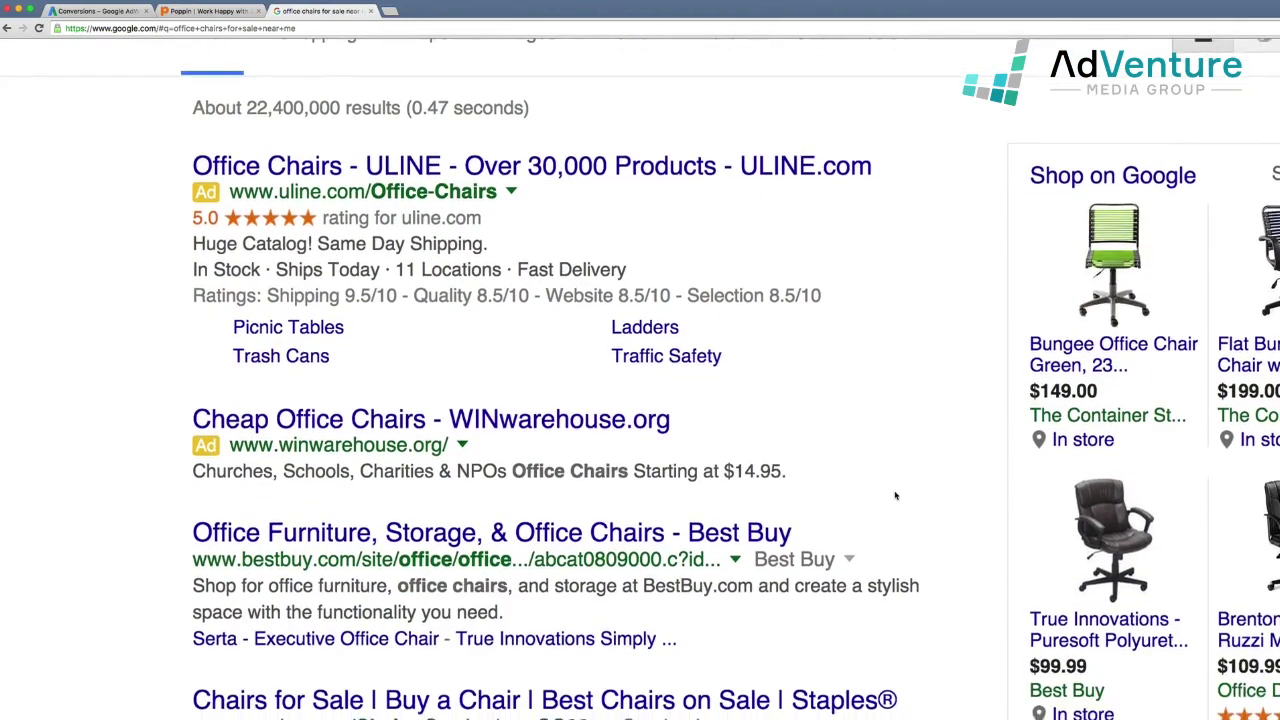
scroll(895, 495, "down", 8)
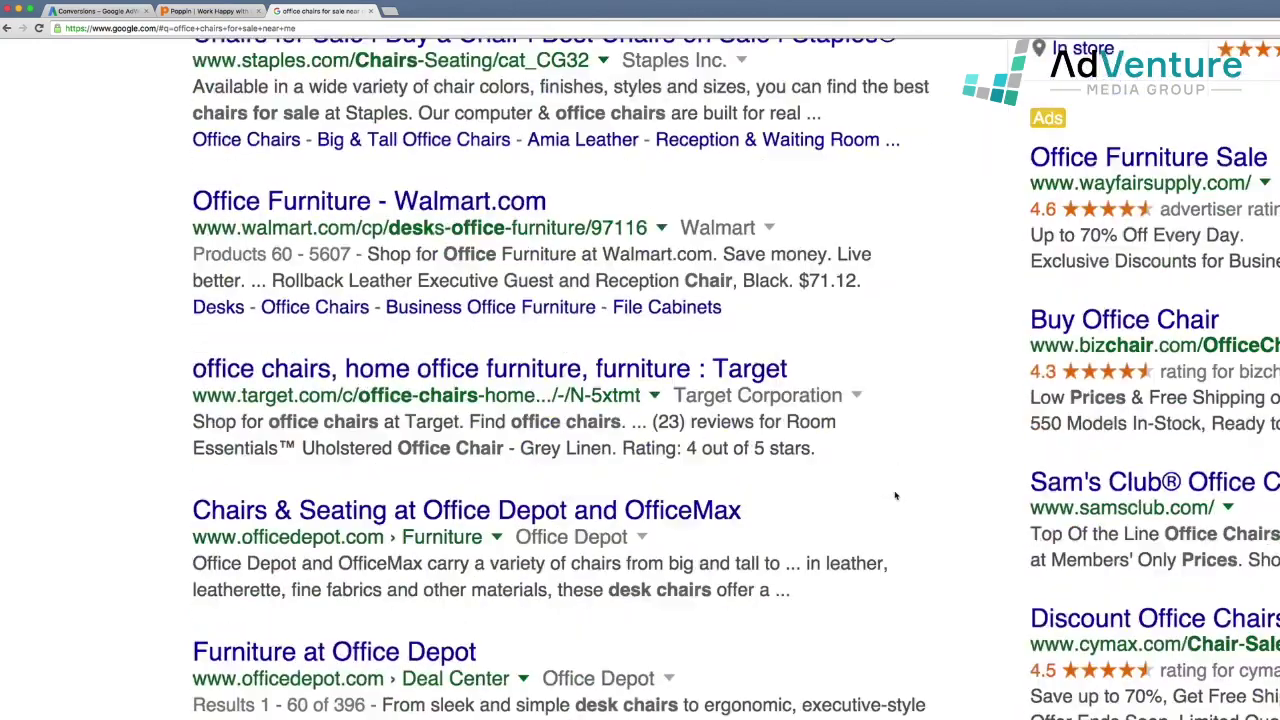
scroll(895, 495, "down", 7)
scroll(895, 495, "down", 5)
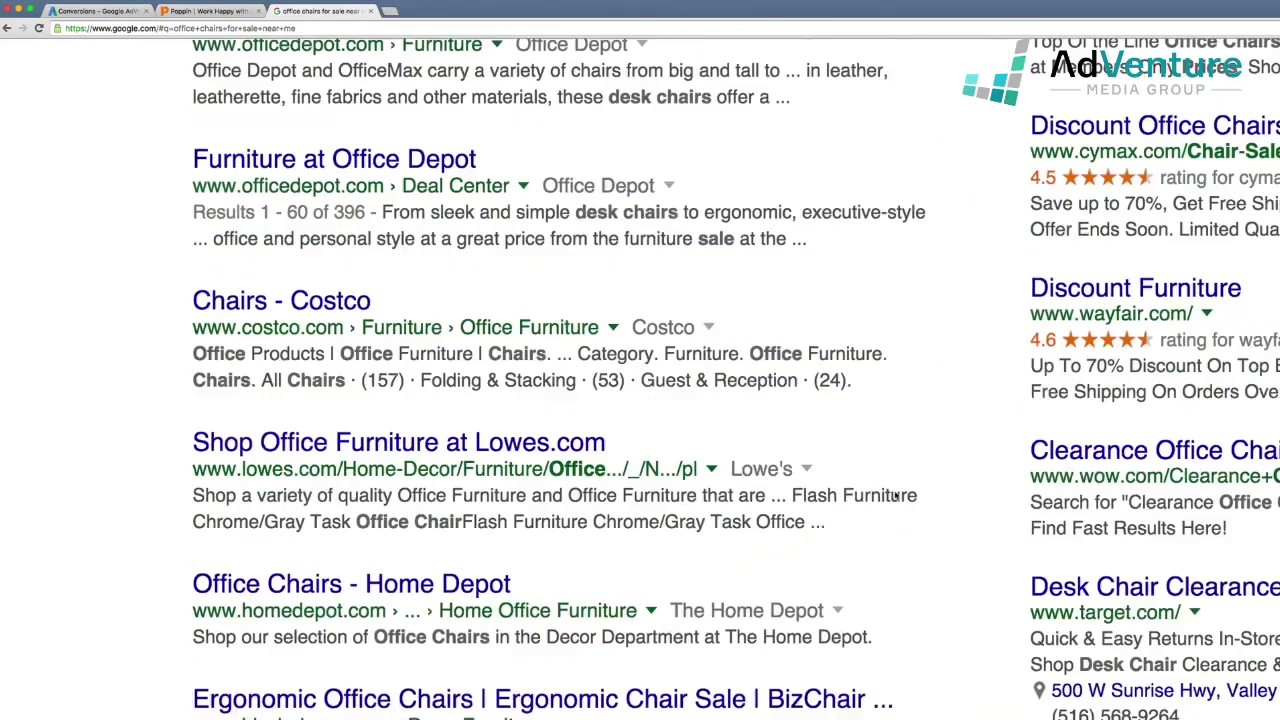
scroll(895, 495, "down", 6)
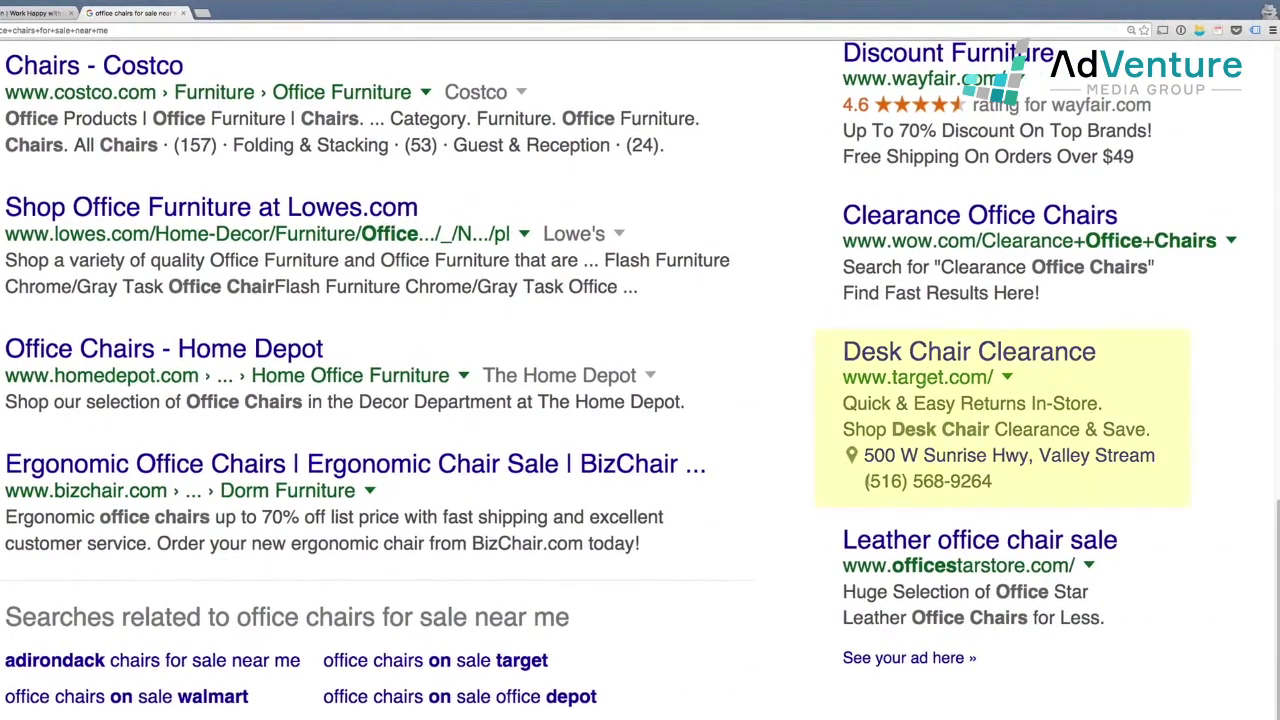
left_click_drag(993, 482, 865, 484)
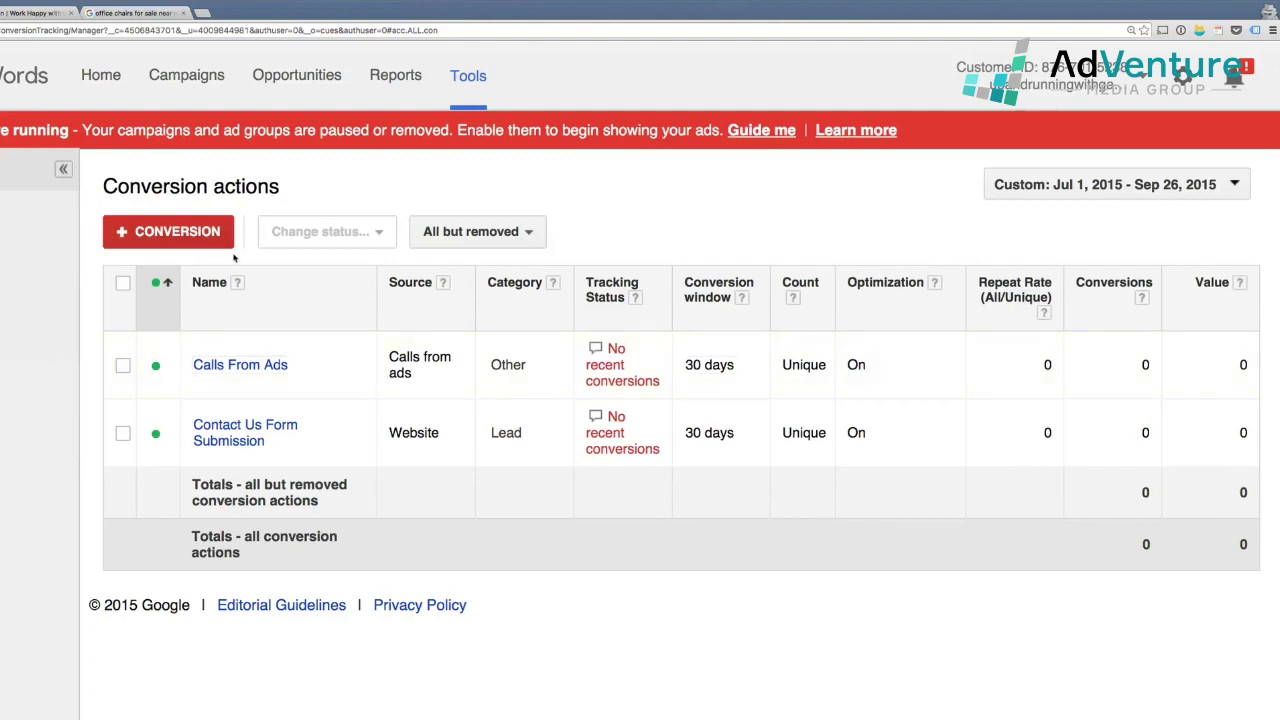
- Show the Call extensions view under Ad extensions for all campaigns
left_click(186, 75)
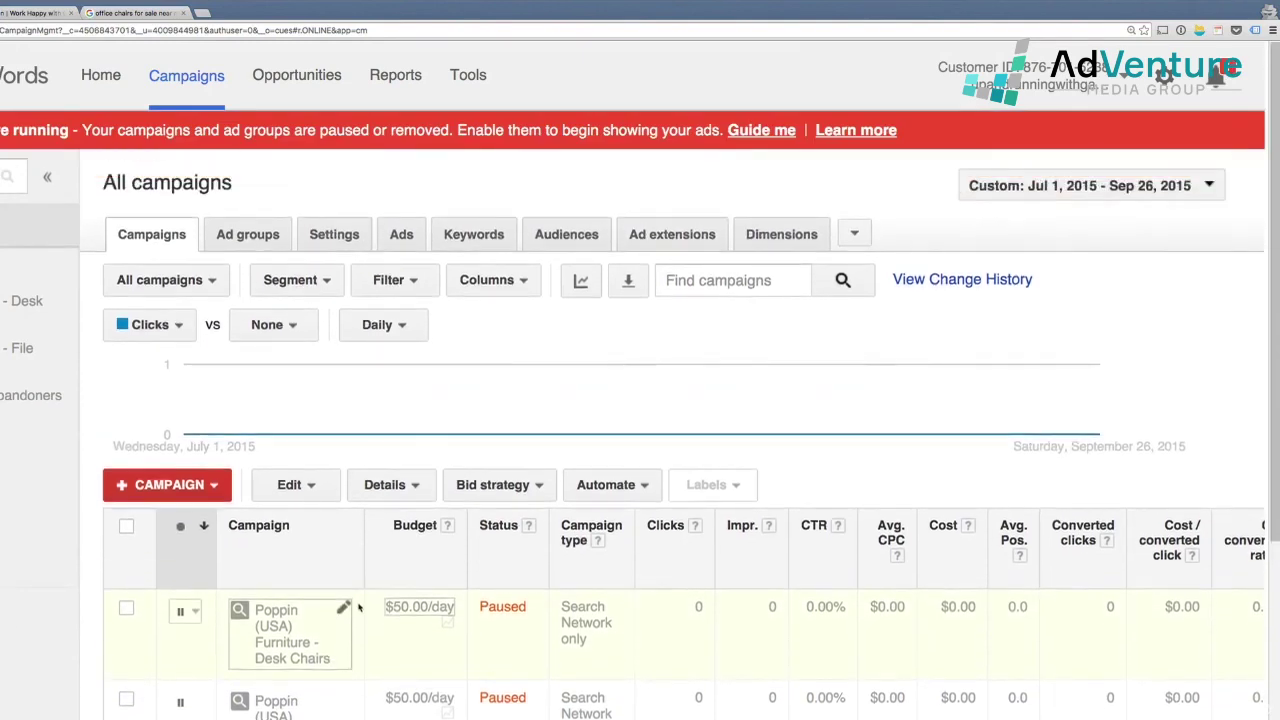
left_click(682, 238)
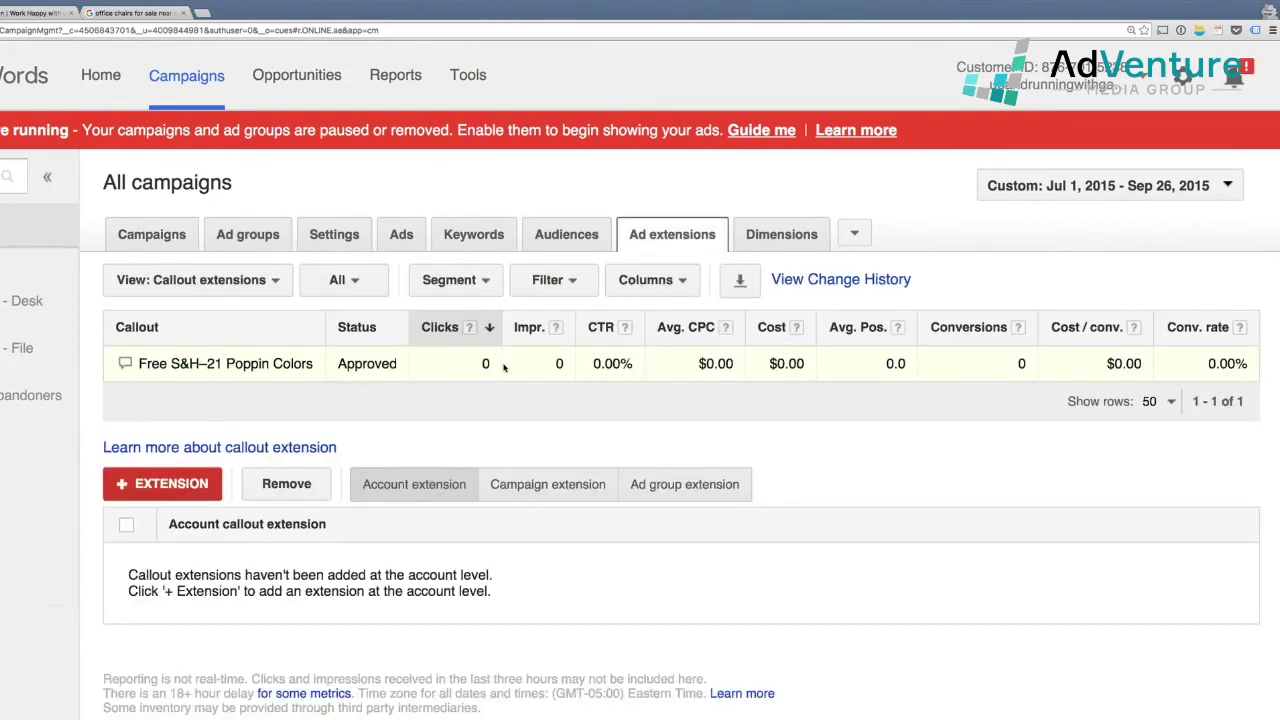
left_click(248, 287)
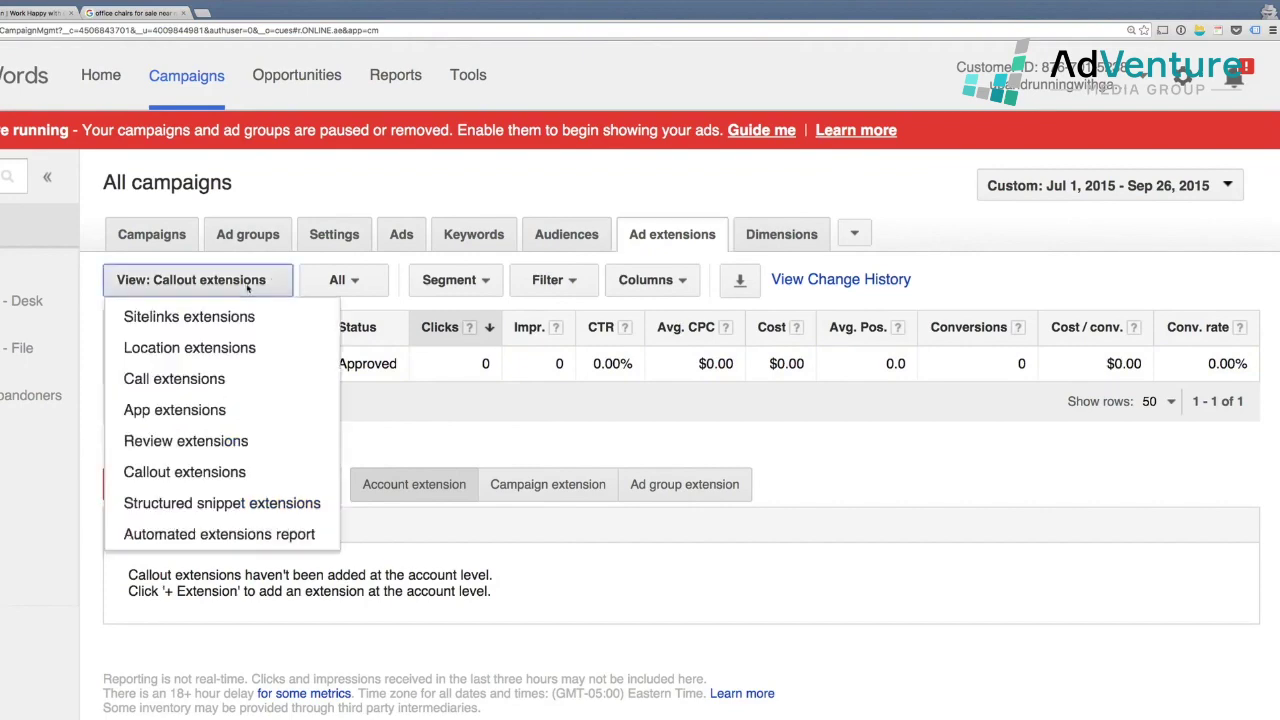
left_click(258, 380)
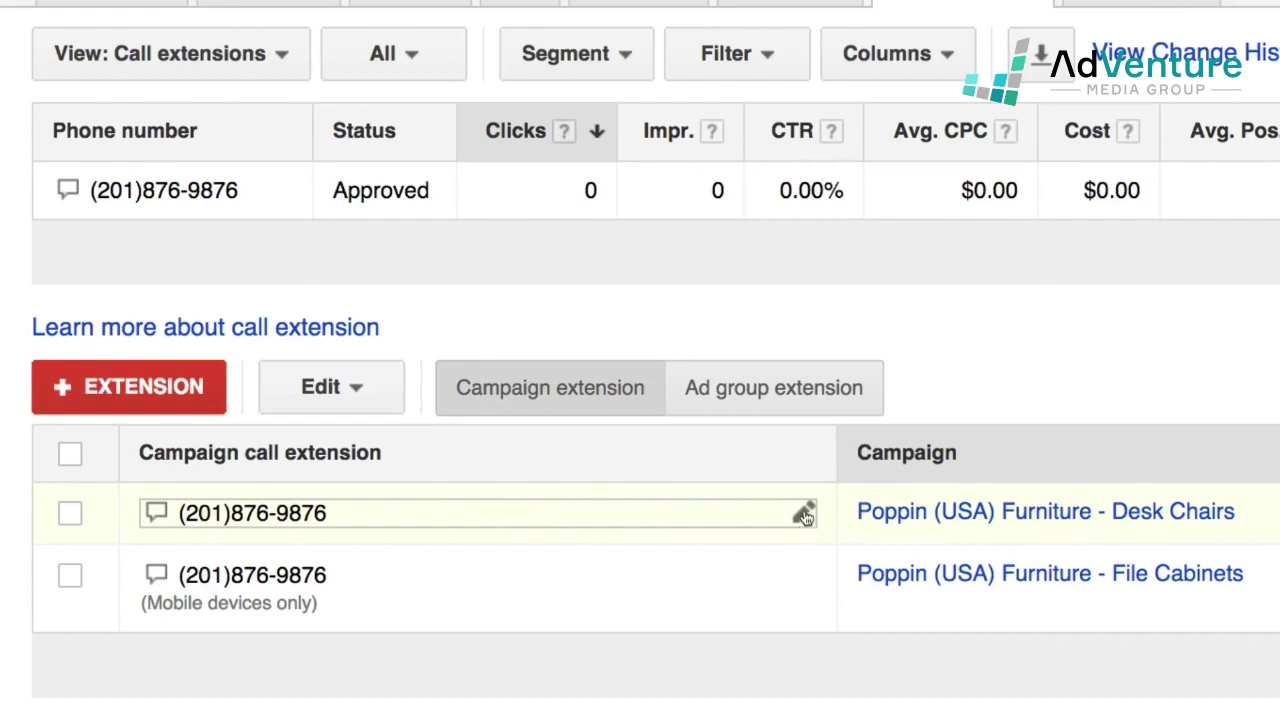
- Set the Desk Chairs call extension to a Google forwarding number with call reporting and save
left_click(805, 515)
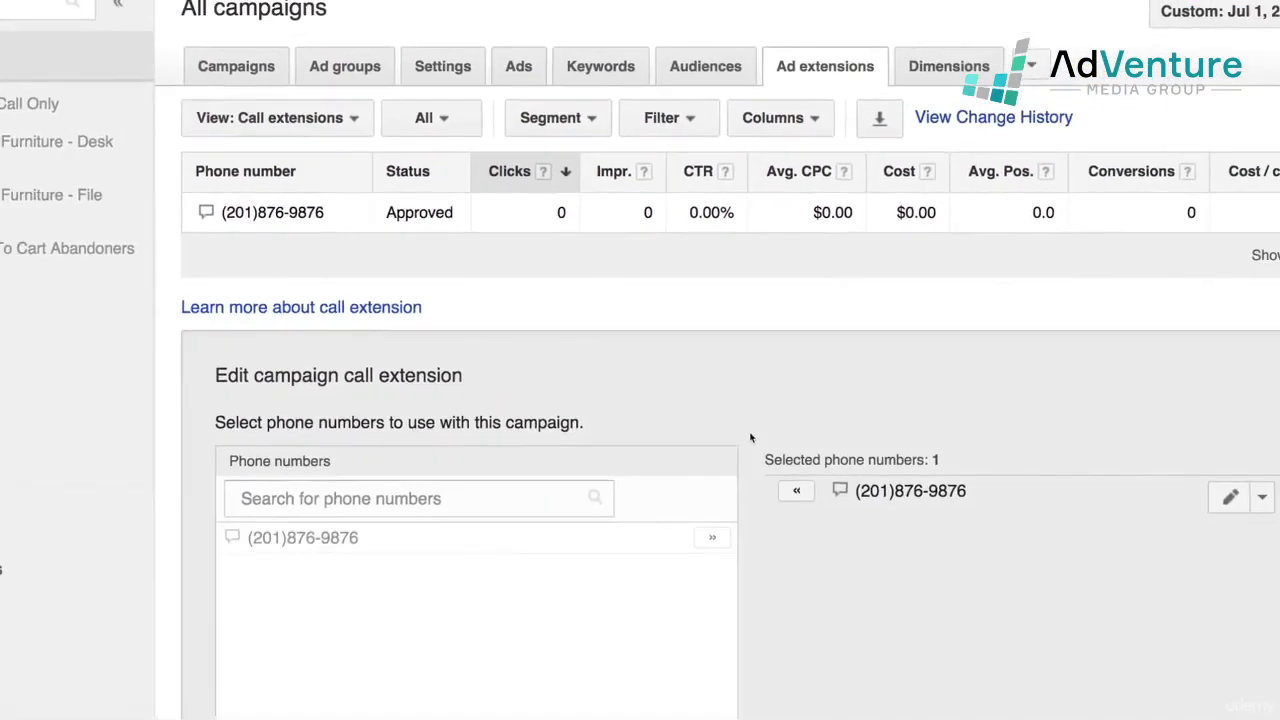
scroll(942, 446, "down", 5)
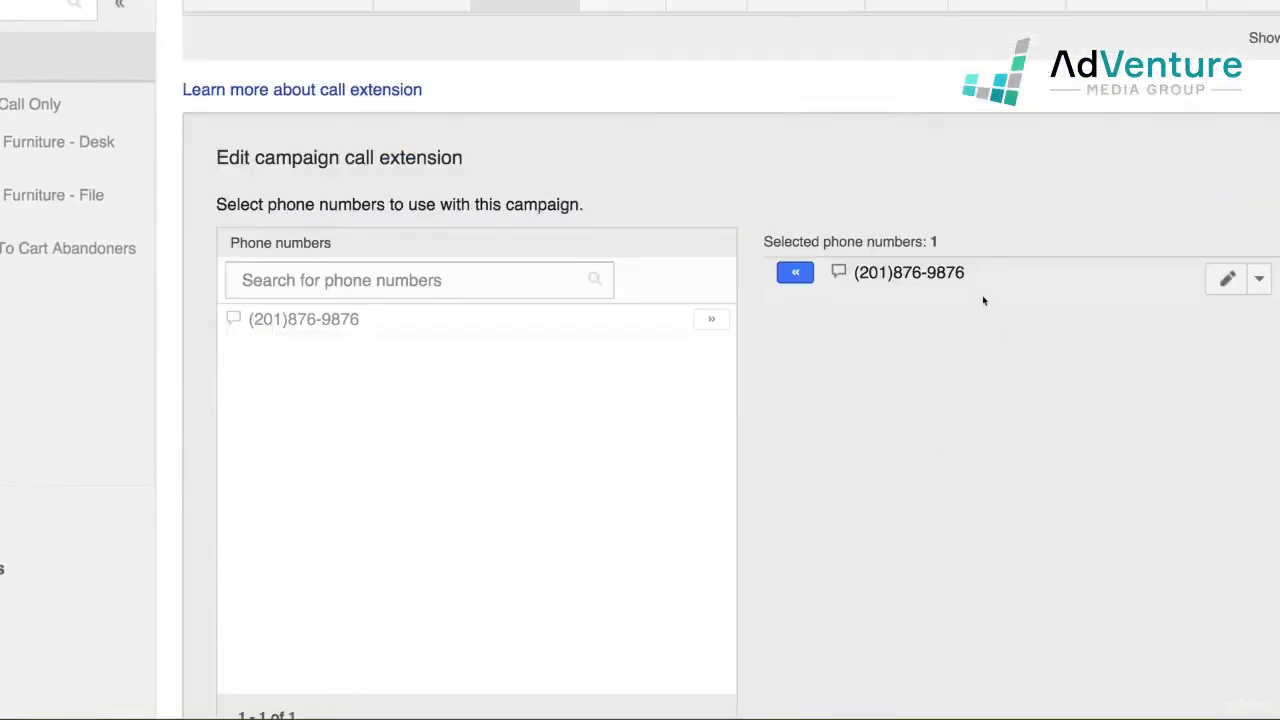
left_click(1227, 279)
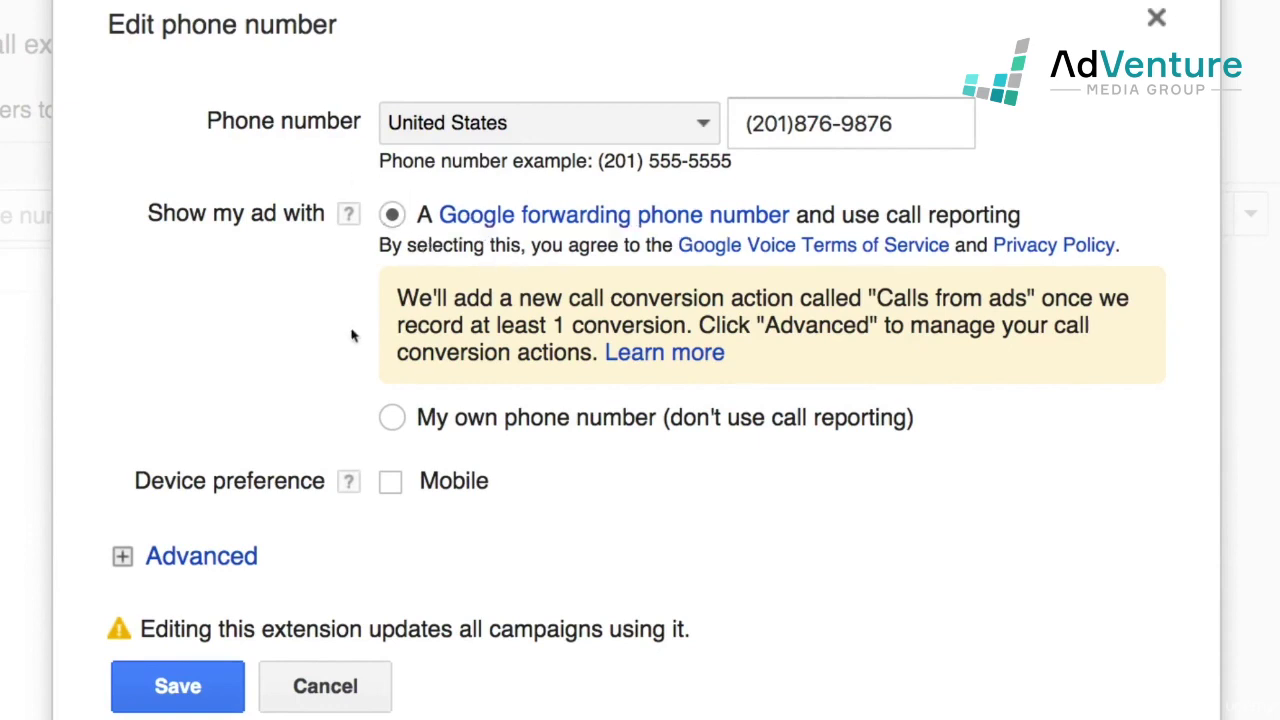
left_click(393, 418)
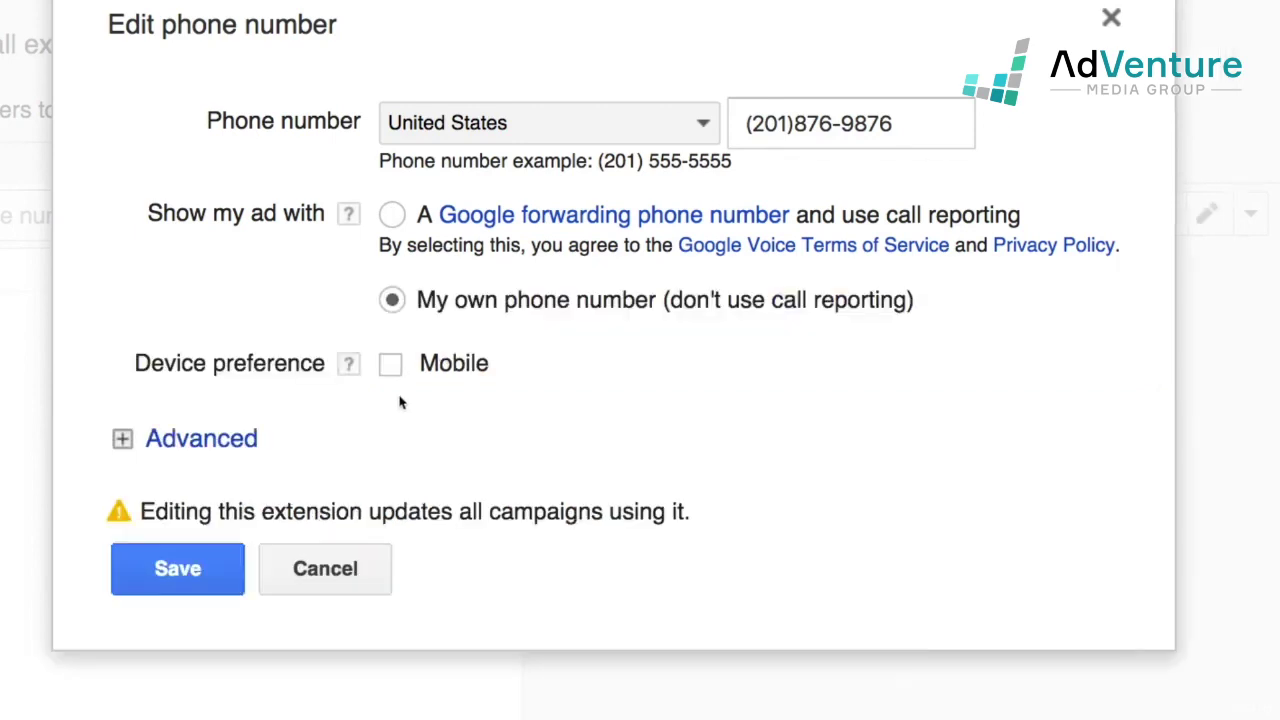
left_click(392, 215)
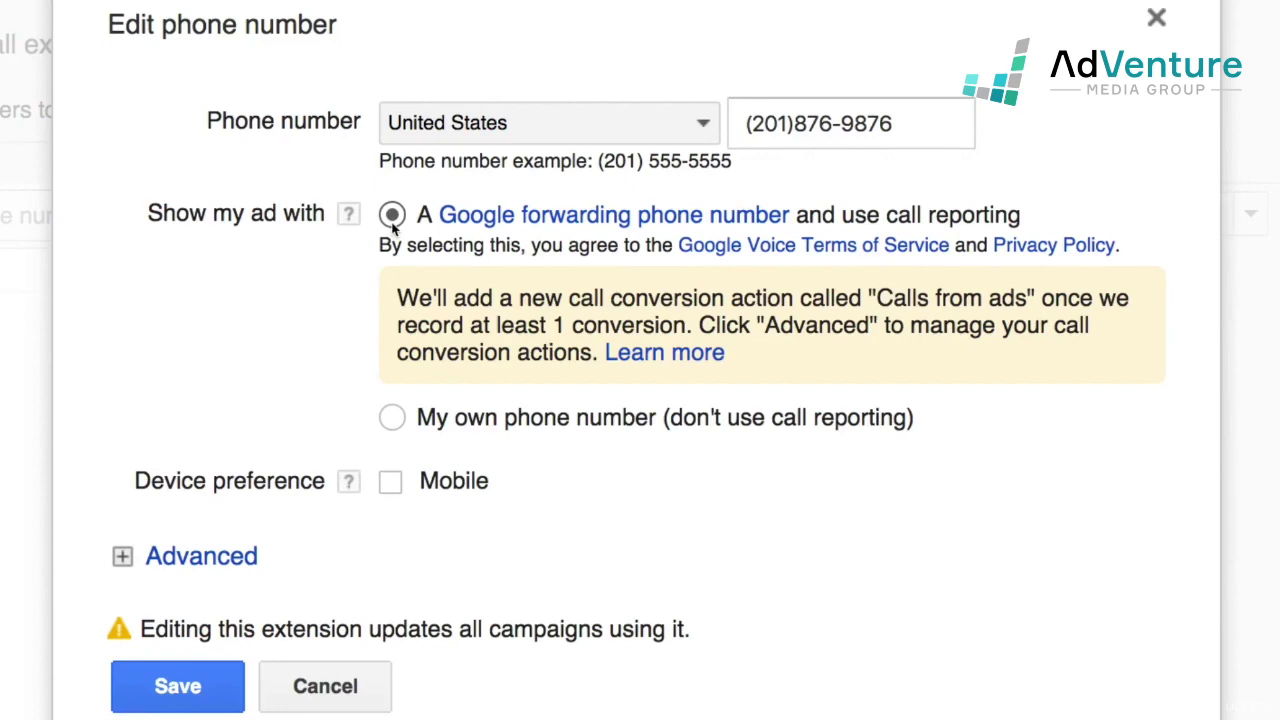
left_click(209, 686)
left_click(324, 666)
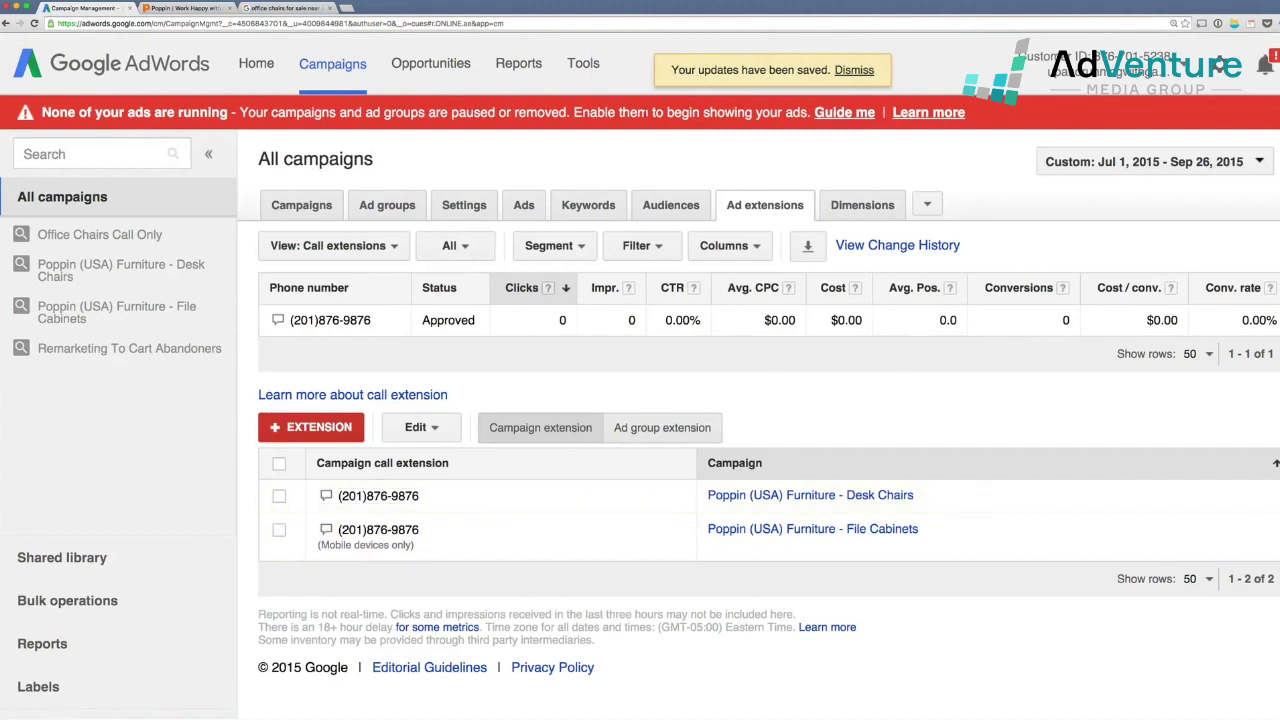
- Confirm Calls From Ads shows 0 conversions under Tools > Conversions, then go back to Campaigns
left_click(580, 64)
left_click(597, 132)
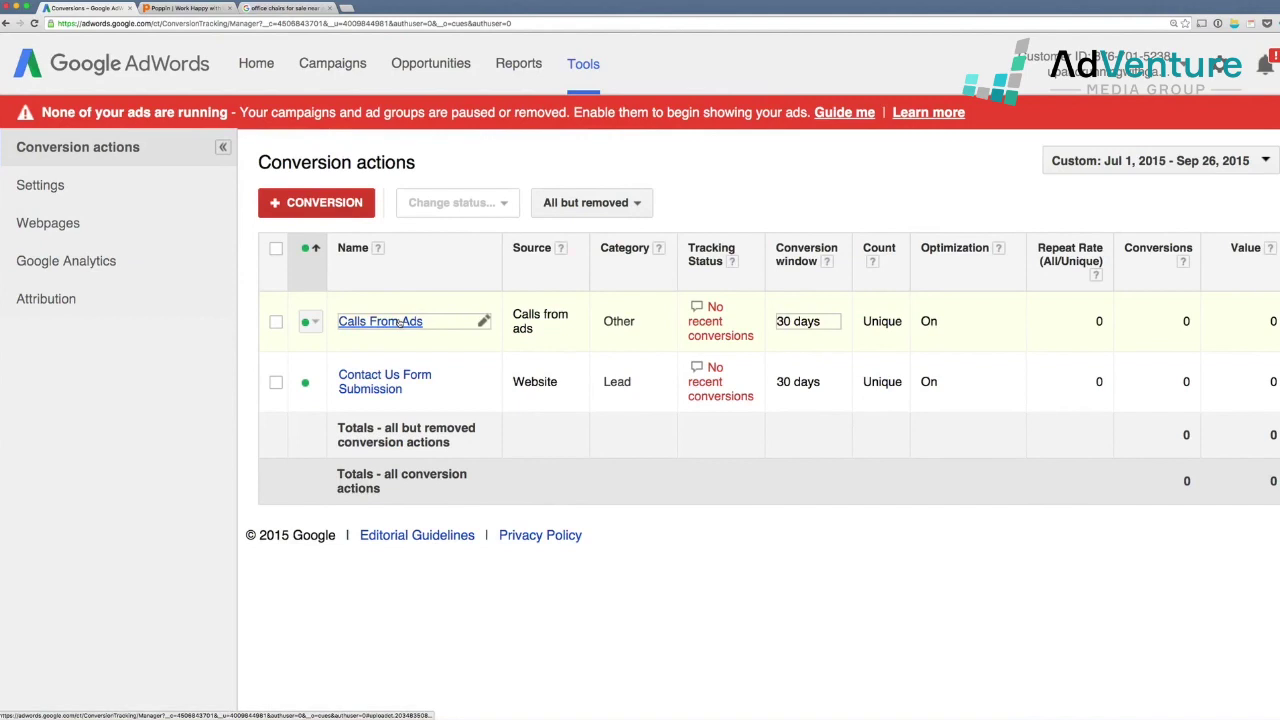
left_click_drag(1174, 321, 1191, 322)
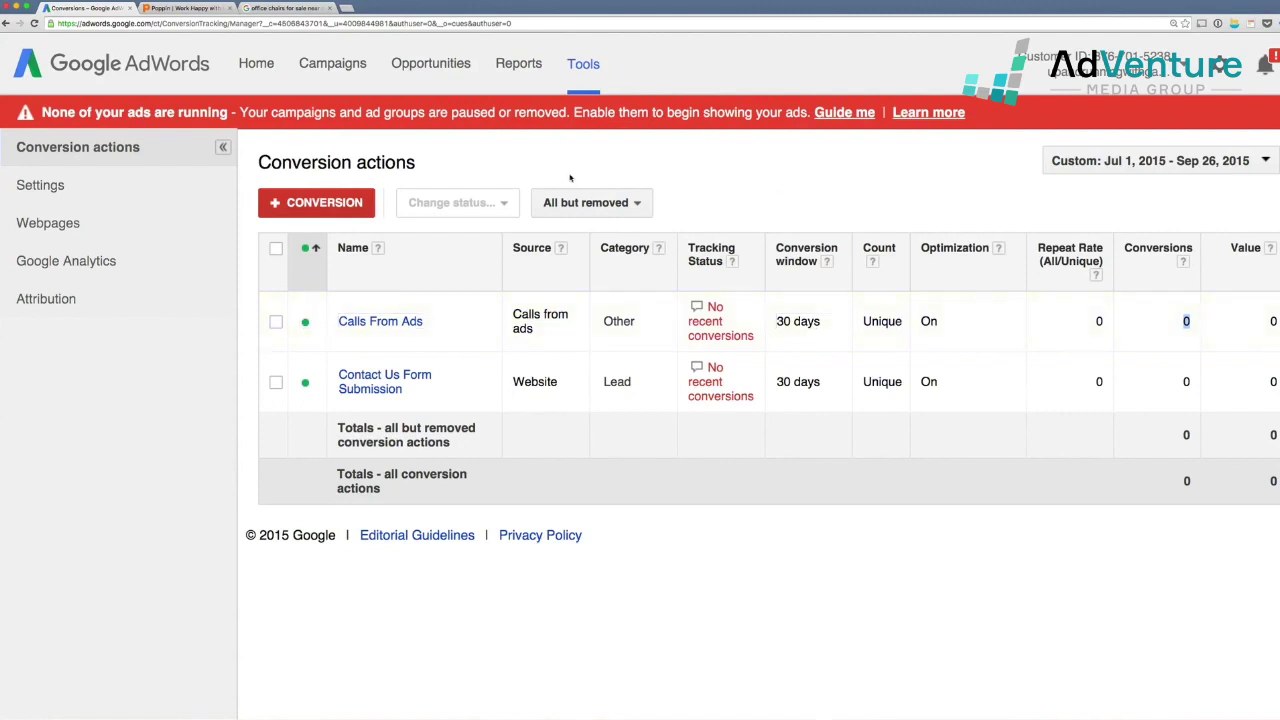
left_click(333, 64)
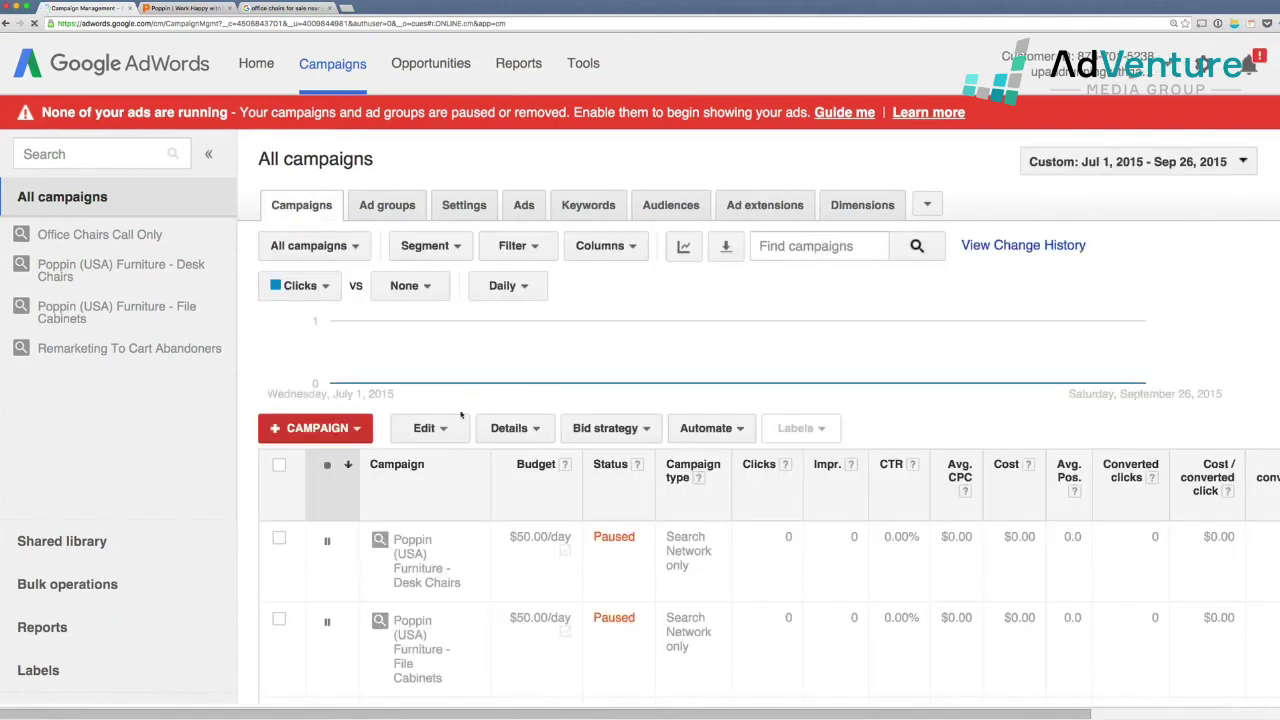
- Segment campaign statistics by conversion name and scan the four paused campaigns' budgets
scroll(470, 413, "down", 1)
scroll(470, 413, "up", 1)
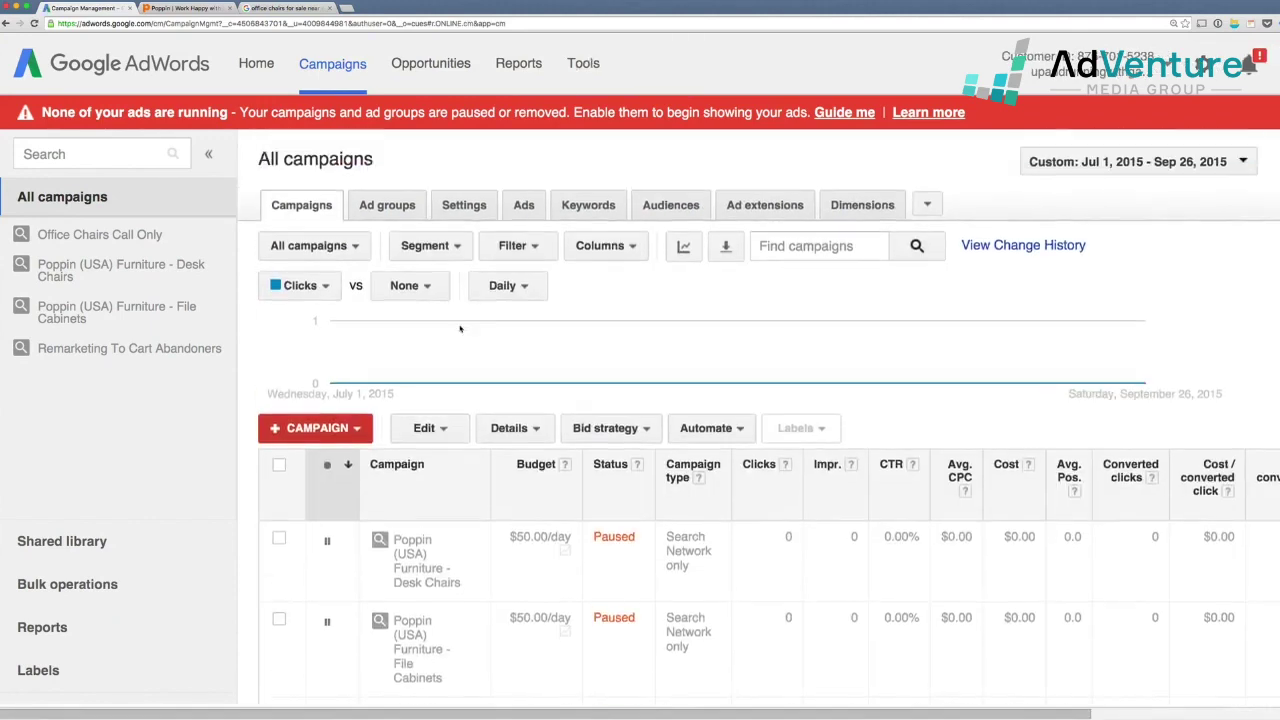
left_click(430, 246)
mouse_move(464, 336)
left_click(672, 345)
scroll(580, 475, "down", 3)
scroll(580, 475, "up", 1)
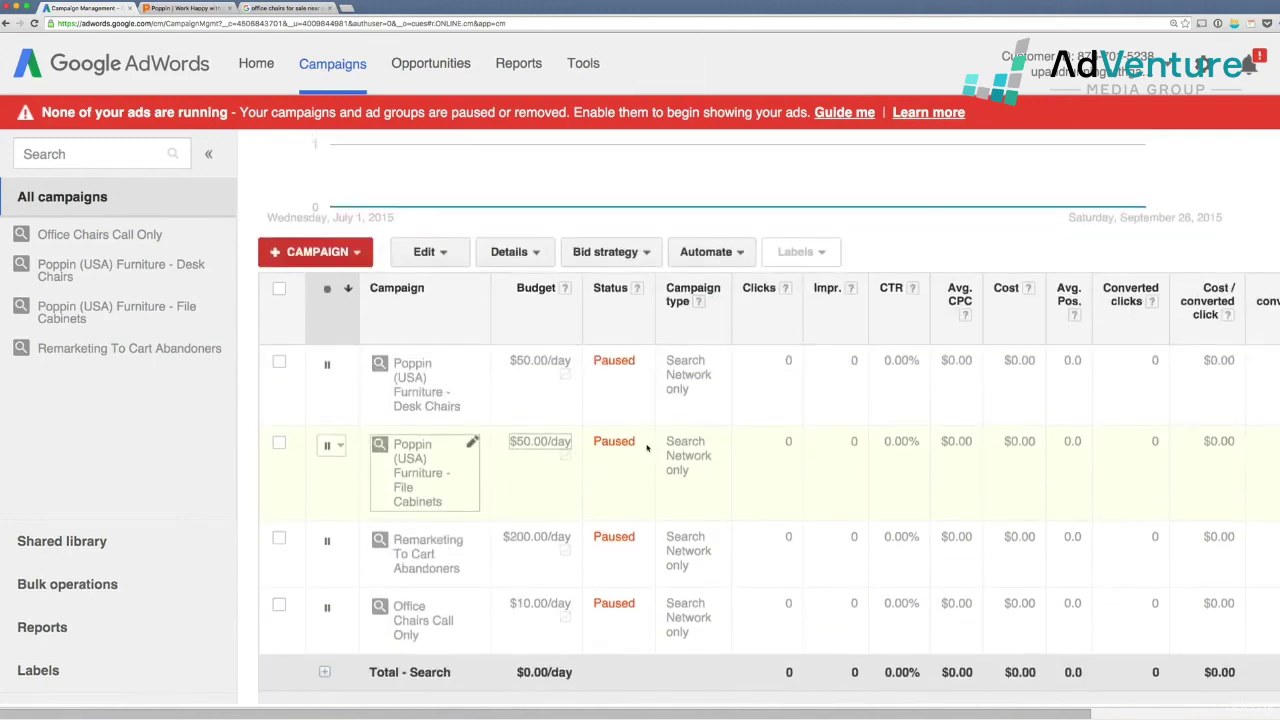
scroll(642, 441, "right", 4)
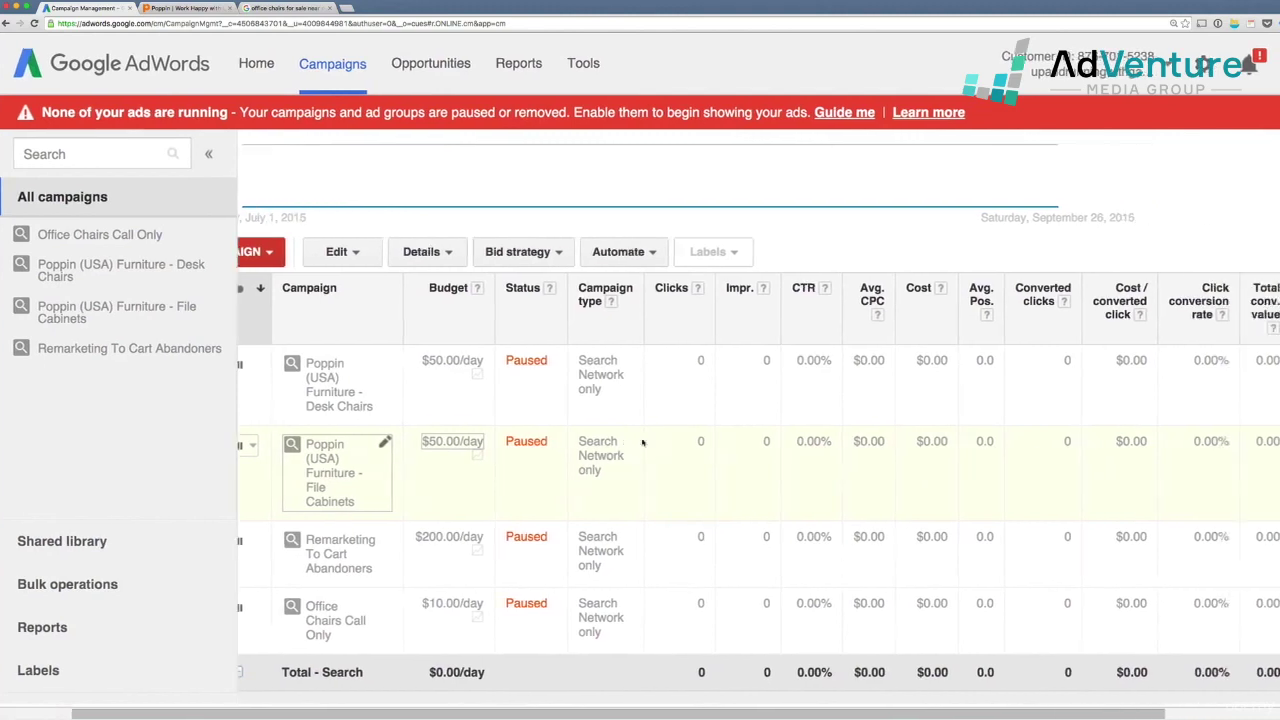
scroll(642, 441, "left", 4)
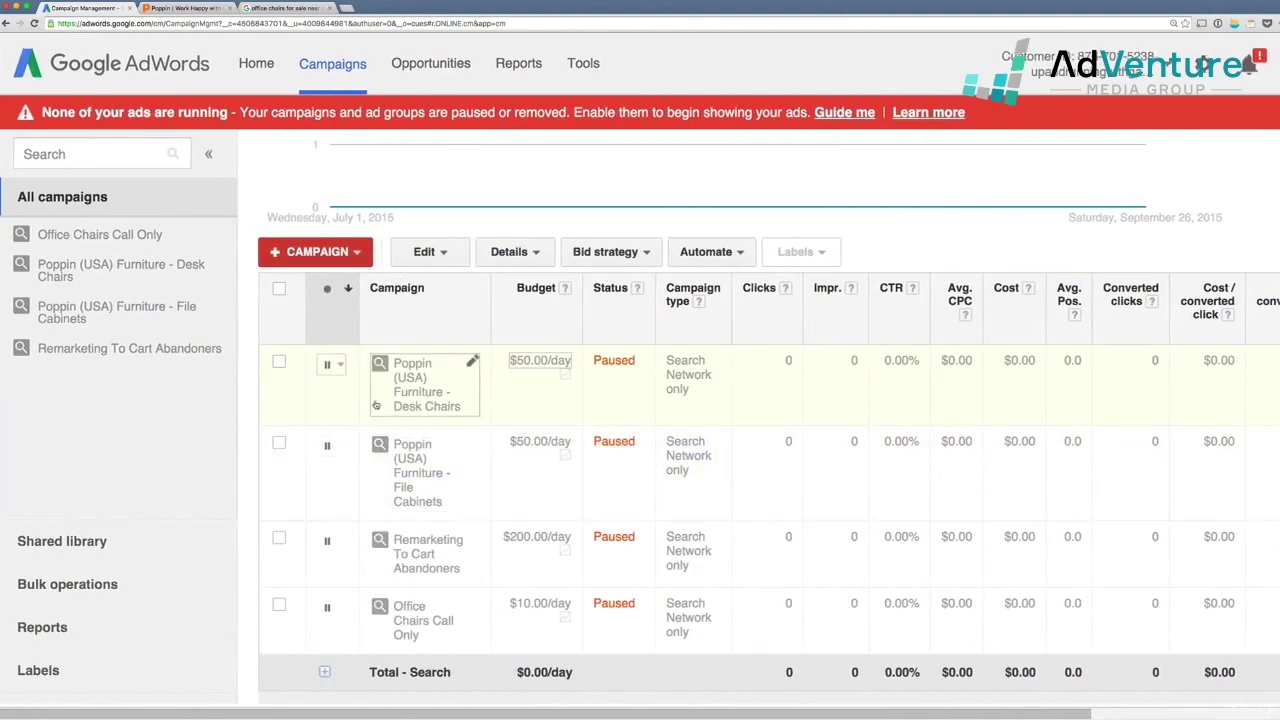